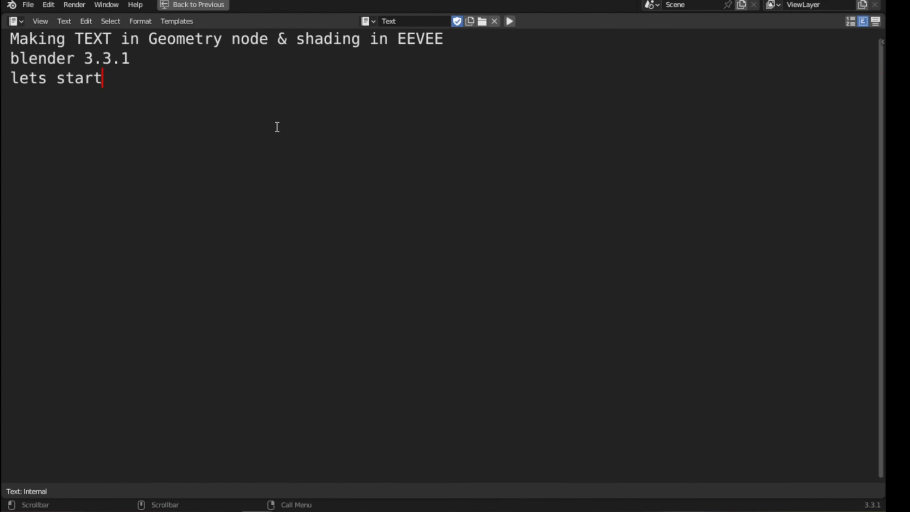
# Step: Turn the maximized text editor back into a timeline and restore the full layout with a larger 3D viewport
pyautogui.hotkey('shift', 'F12')
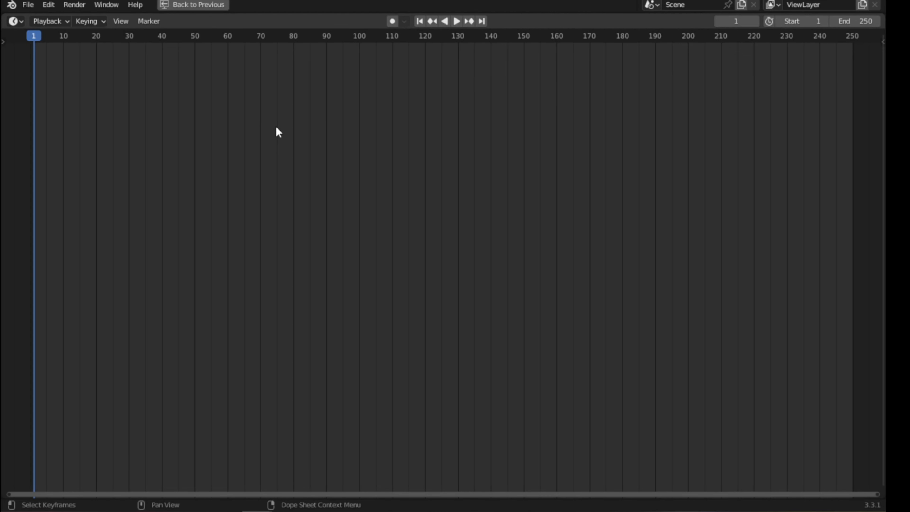
pyautogui.hotkey('ctrl', 'space')
pyautogui.moveTo(437, 265); pyautogui.dragTo(428, 395)
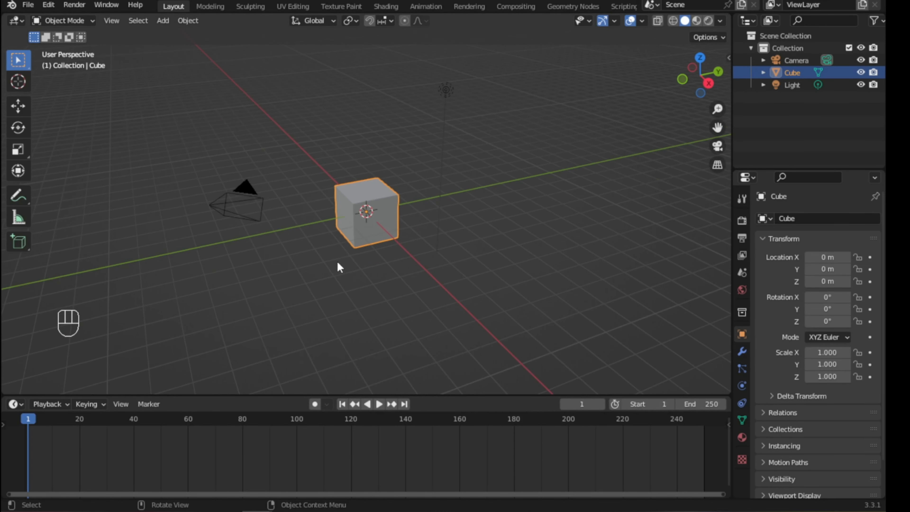
# Step: Open the Geometry Nodes workspace and enlarge the 3D viewport by shrinking the spreadsheet and the node editor
pyautogui.click(571, 8)
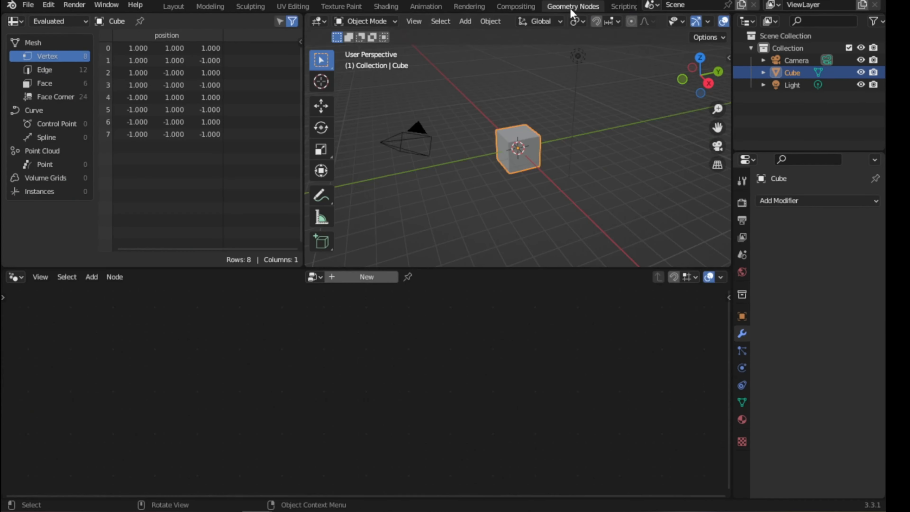
pyautogui.moveTo(304, 212); pyautogui.dragTo(17, 211)
pyautogui.moveTo(494, 268); pyautogui.dragTo(481, 346)
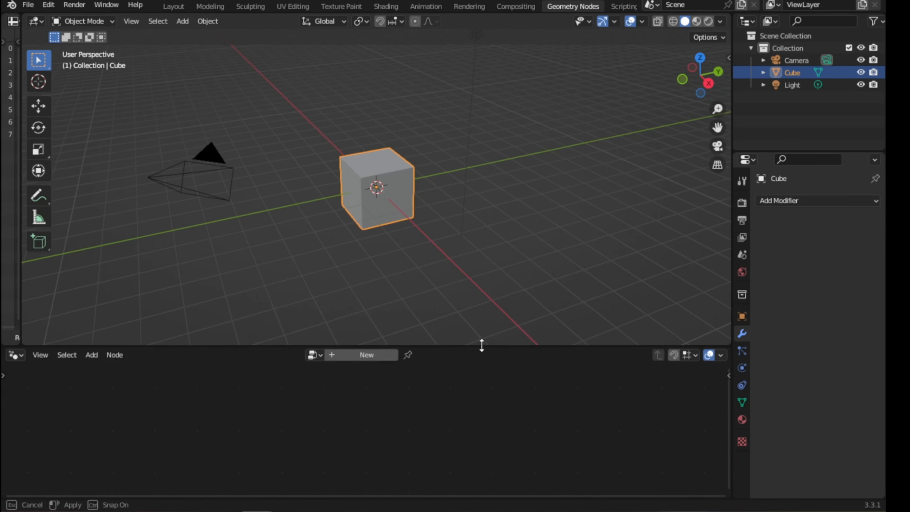
# Step: Create a new geometry node tree on the cube and name it "text create"
pyautogui.doubleClick(349, 357)
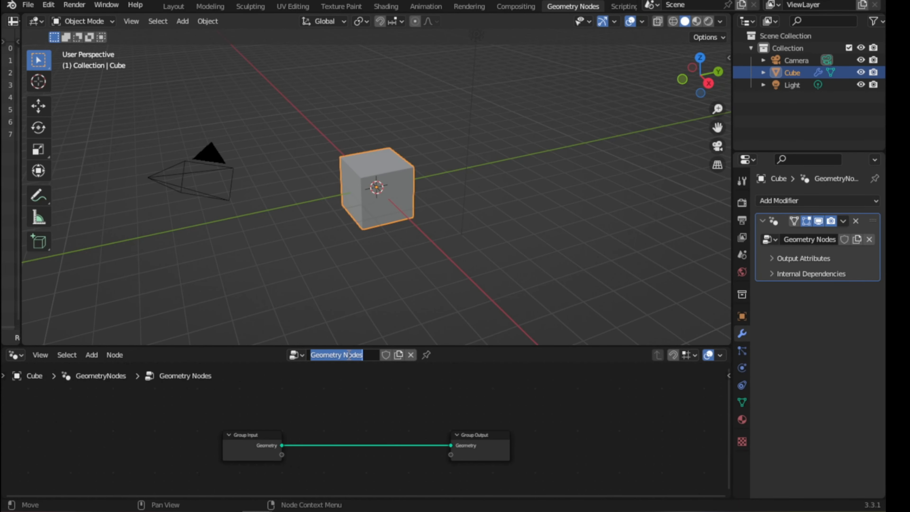
pyautogui.write('text crea')
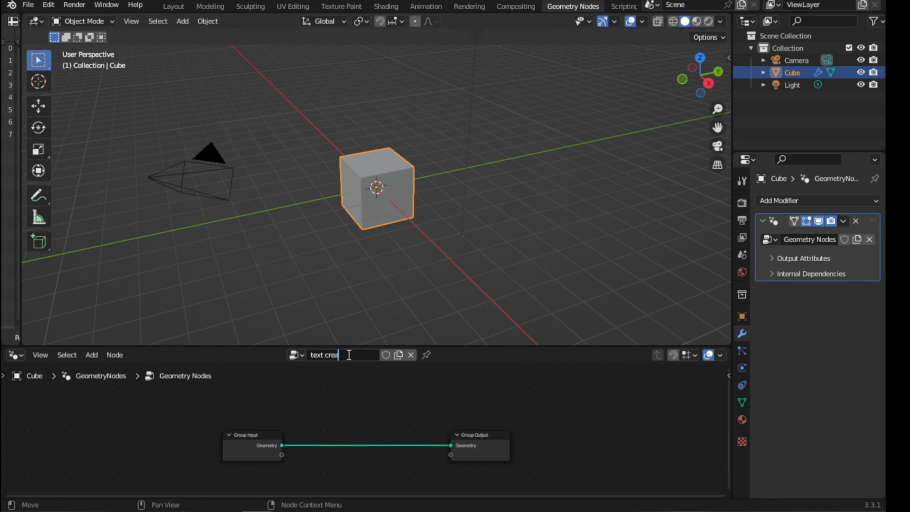
pyautogui.write('te')
pyautogui.press('Return')
# Step: Turn on the Screencast Keys display in the 3D viewport and make the node editor slightly taller
pyautogui.press('n')
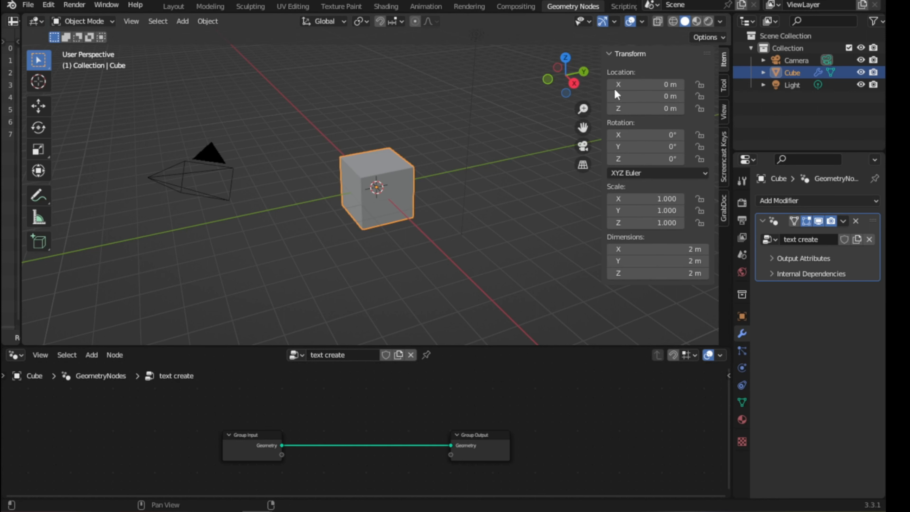
pyautogui.click(725, 154)
pyautogui.press('n')
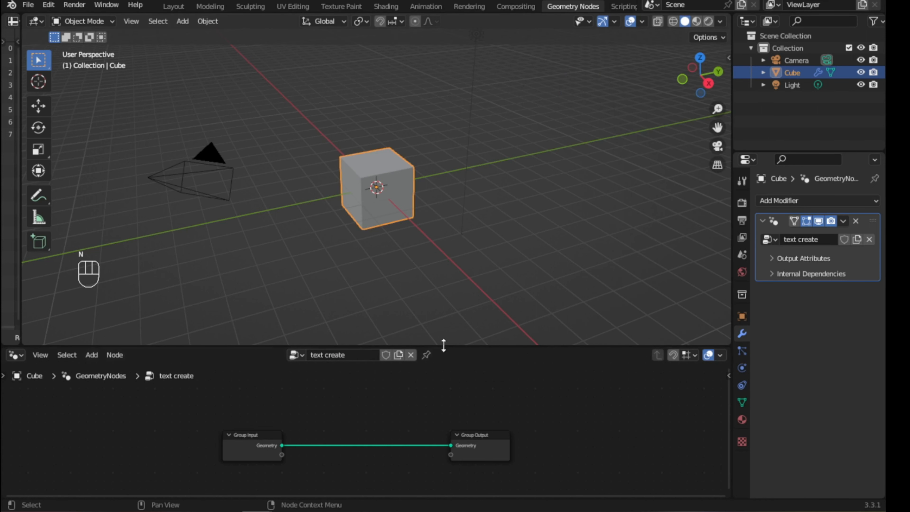
pyautogui.click(444, 322)
pyautogui.moveTo(445, 347); pyautogui.dragTo(444, 321)
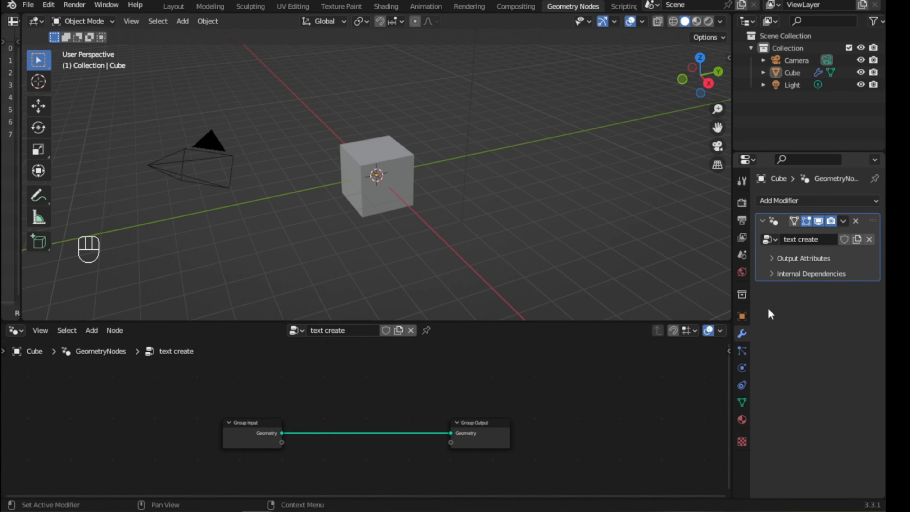
# Step: Replace the properties editor with a text editor showing the existing "Text" notes, with line numbers hidden and larger lettering
pyautogui.hotkey('shift', 'F11')
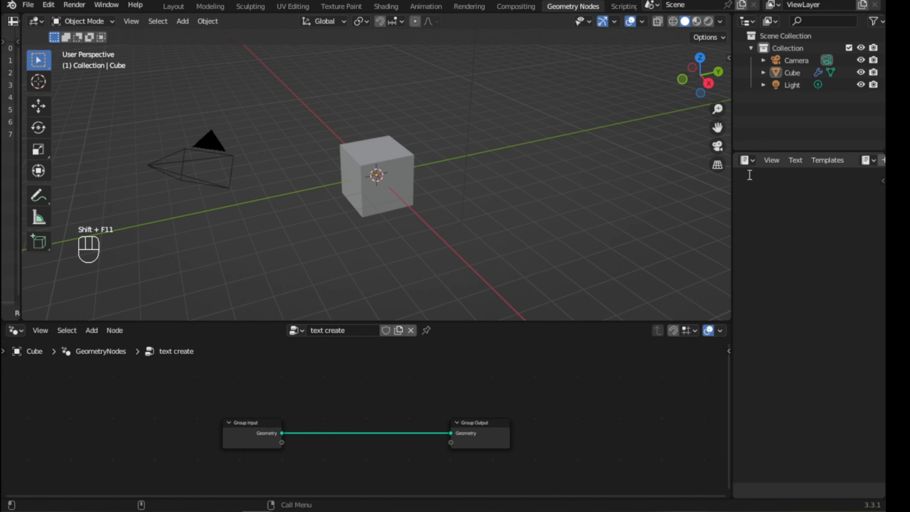
pyautogui.scroll(-3, 795, 159)
pyautogui.click(800, 160)
pyautogui.click(700, 182)
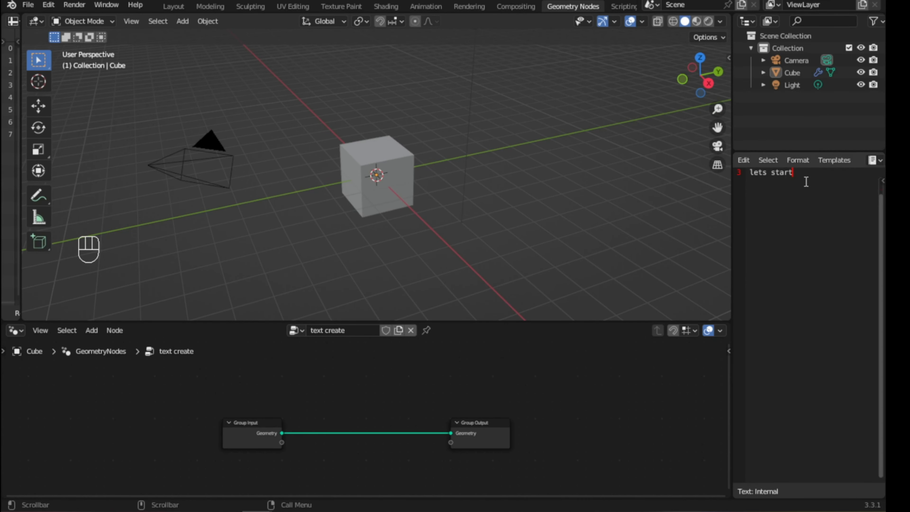
pyautogui.scroll(2, 807, 182)
pyautogui.scroll(-3, 857, 160)
pyautogui.click(851, 160)
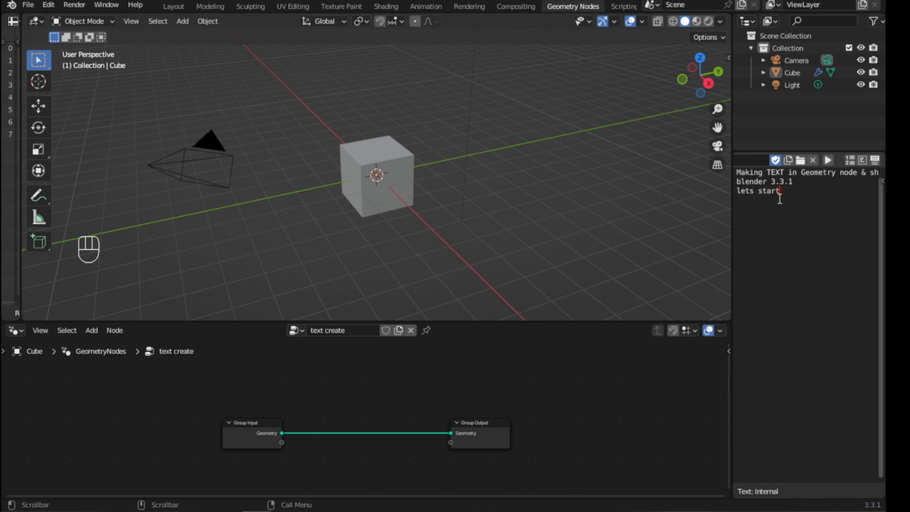
pyautogui.keyDown('ctrl'); pyautogui.scroll(2, 781, 198); pyautogui.keyUp('ctrl')
pyautogui.moveTo(732, 224); pyautogui.dragTo(731, 225)
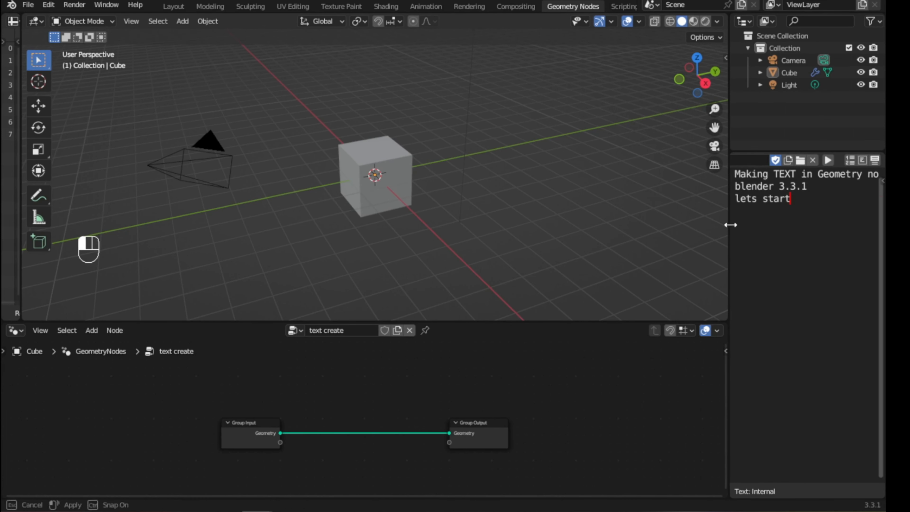
# Step: Add the line "to create text> add string" to the notes
pyautogui.press('Return')
pyautogui.write('to create ')
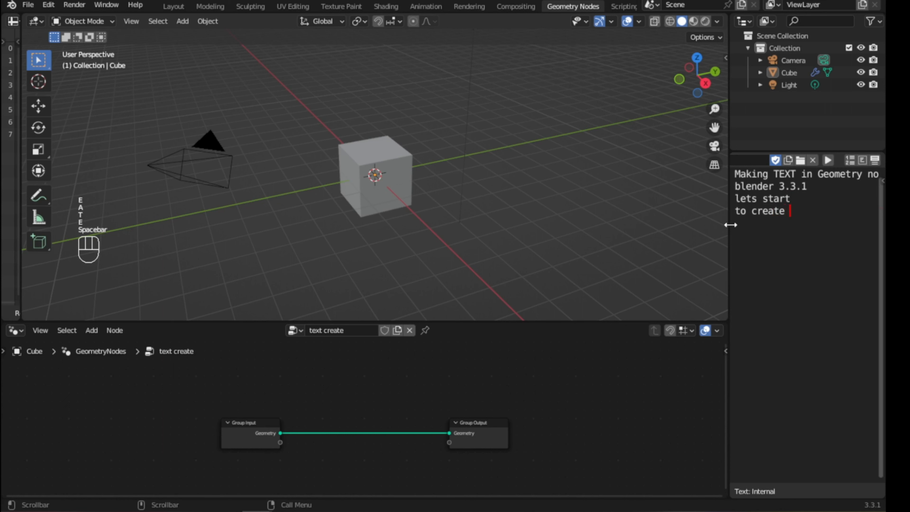
pyautogui.write('text> a')
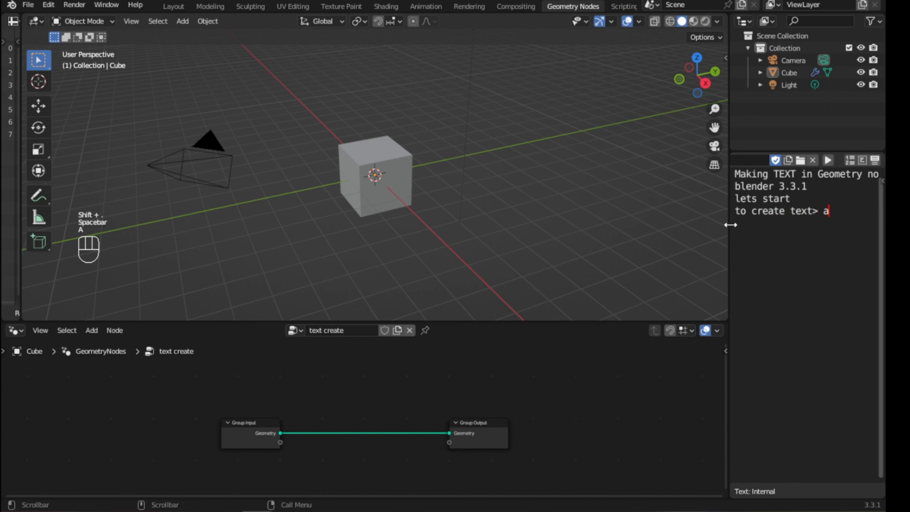
pyautogui.write('dd string')
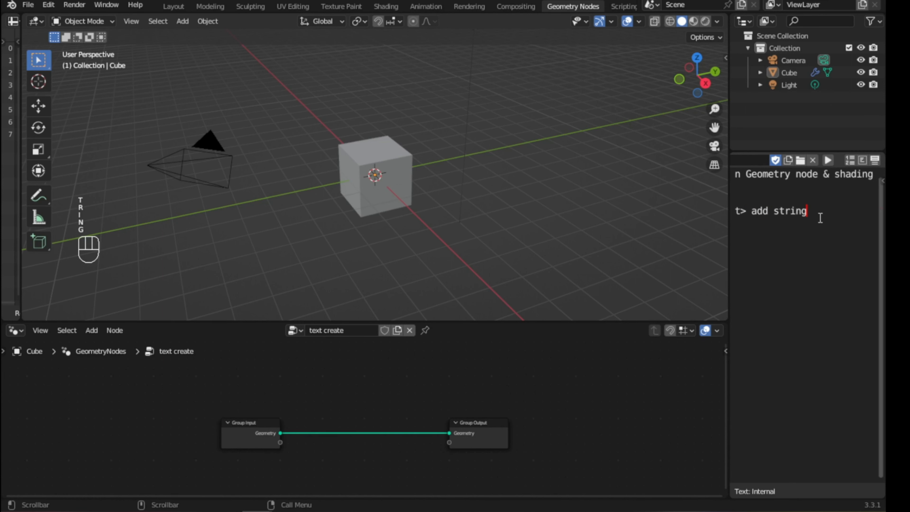
pyautogui.press('Return')
# Step: Move the Group Input node farther away from the Group Output node
pyautogui.moveTo(256, 420); pyautogui.dragTo(237, 411)
pyautogui.scroll(4, 315, 403)
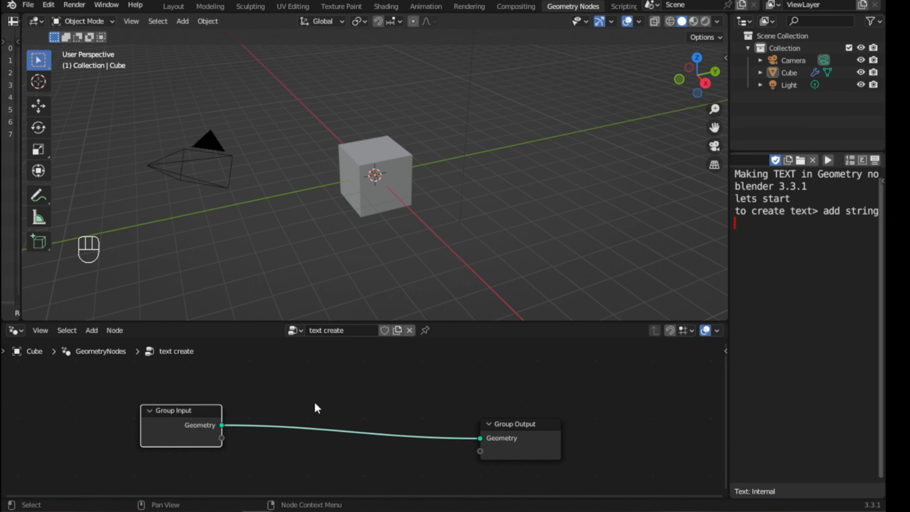
pyautogui.hotkey('shift', 'a')
pyautogui.write('stri')
pyautogui.click(336, 392)
pyautogui.click(336, 362)
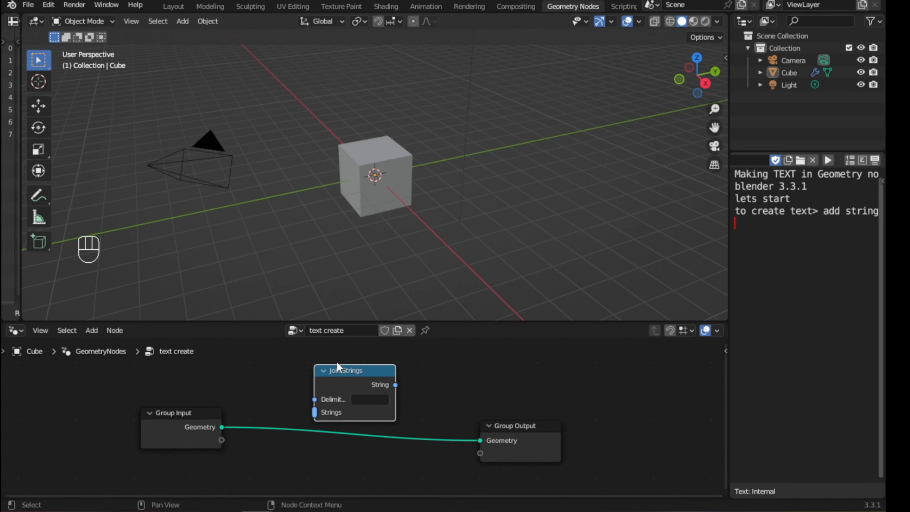
pyautogui.press('x')
# Step: Add a String node between Group Input and Group Output and connect its output to the Group Output's Geometry socket
pyautogui.hotkey('shift', 'a')
pyautogui.write('str')
pyautogui.press('Return')
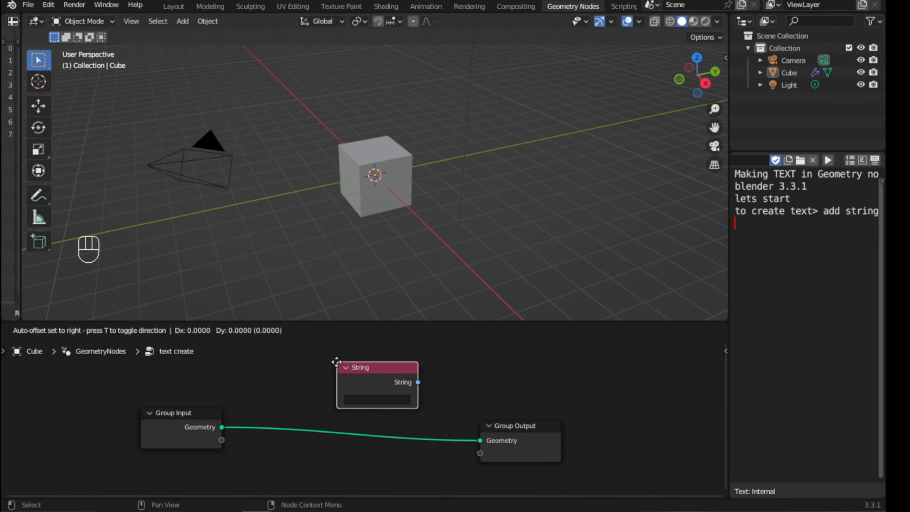
pyautogui.click(259, 401)
pyautogui.press('h')
pyautogui.press('h')
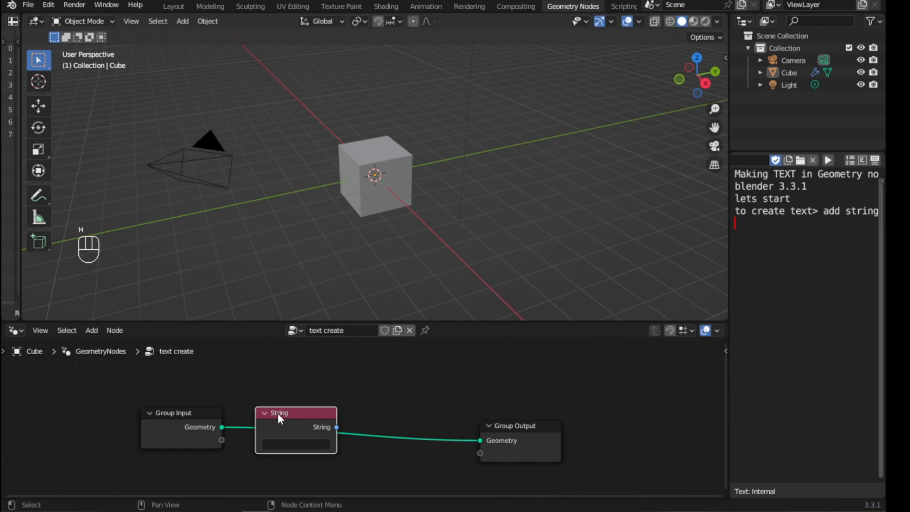
pyautogui.moveTo(336, 430); pyautogui.dragTo(481, 440)
pyautogui.moveTo(285, 407); pyautogui.dragTo(284, 396)
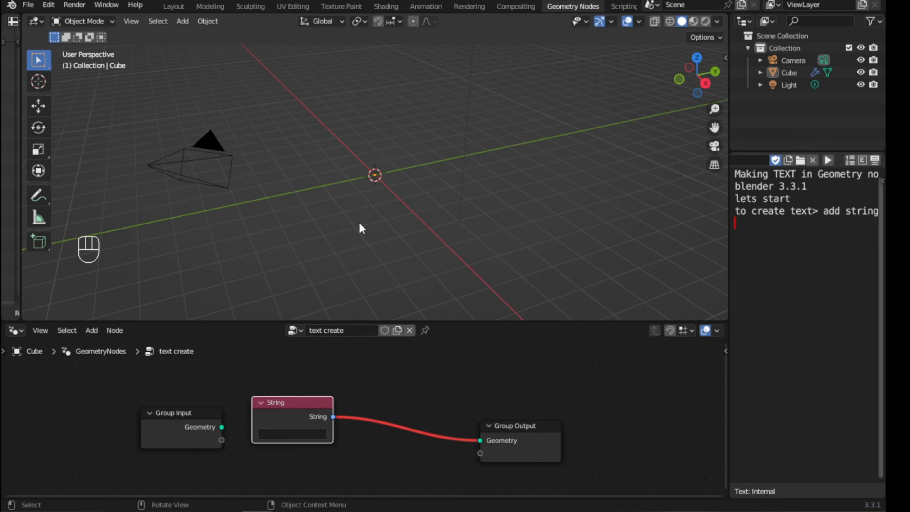
# Step: Enter "IMAGE O MAPIA" as the String node's text and move the node closer to Group Input
pyautogui.moveTo(361, 226)
pyautogui.mouseDown(button='middle')
pyautogui.moveTo(364, 193)
pyautogui.moveTo(362, 208)
pyautogui.mouseUp(button='middle')
pyautogui.scroll(2, 280, 437)
pyautogui.click(215, 444)
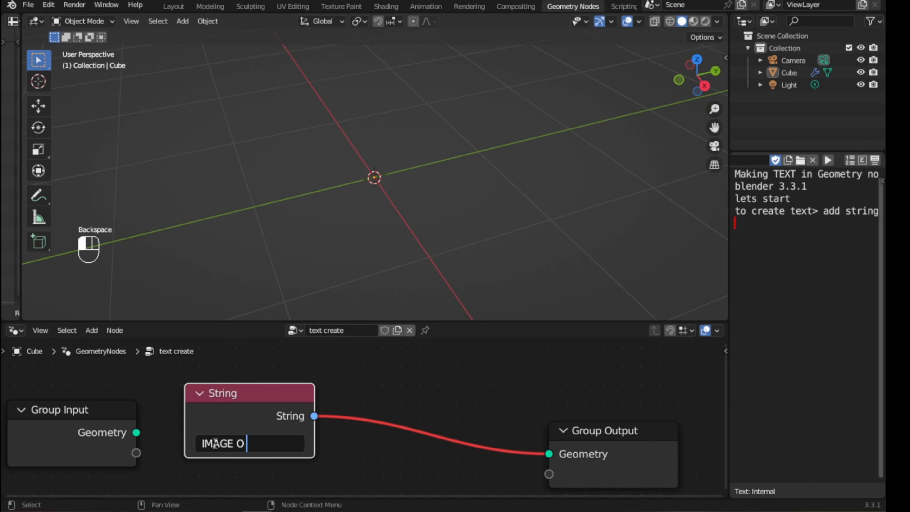
pyautogui.click(363, 409)
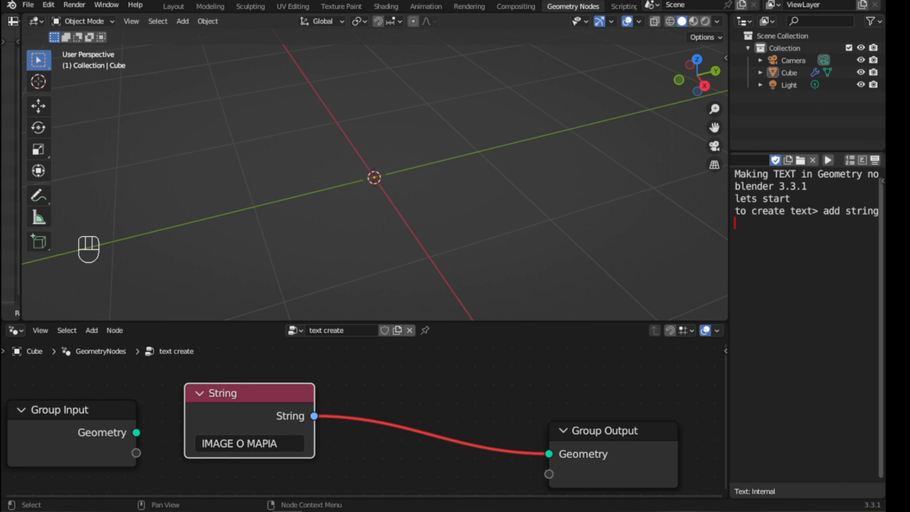
pyautogui.moveTo(271, 393); pyautogui.dragTo(257, 403)
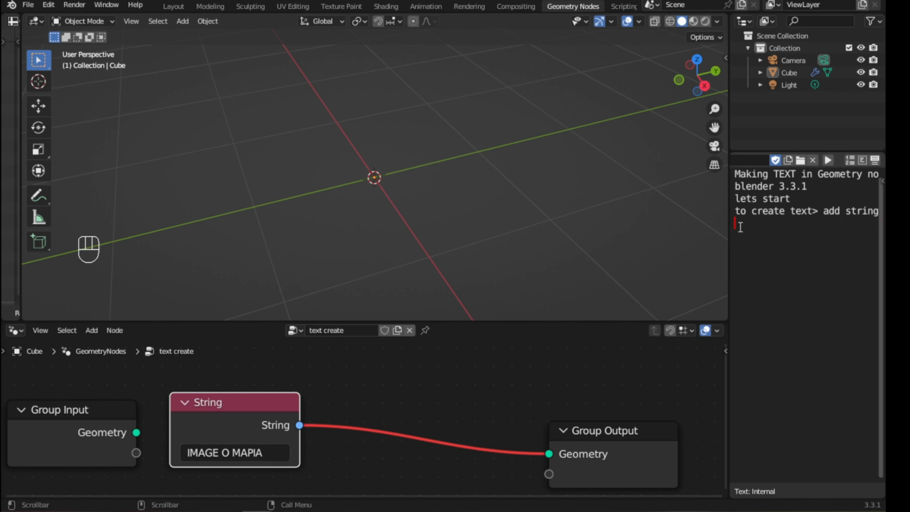
pyautogui.click(361, 392)
# Step: Add the line "to convert into curve> add string to curves" to the notes and widen the text editor slightly
pyautogui.click(748, 232)
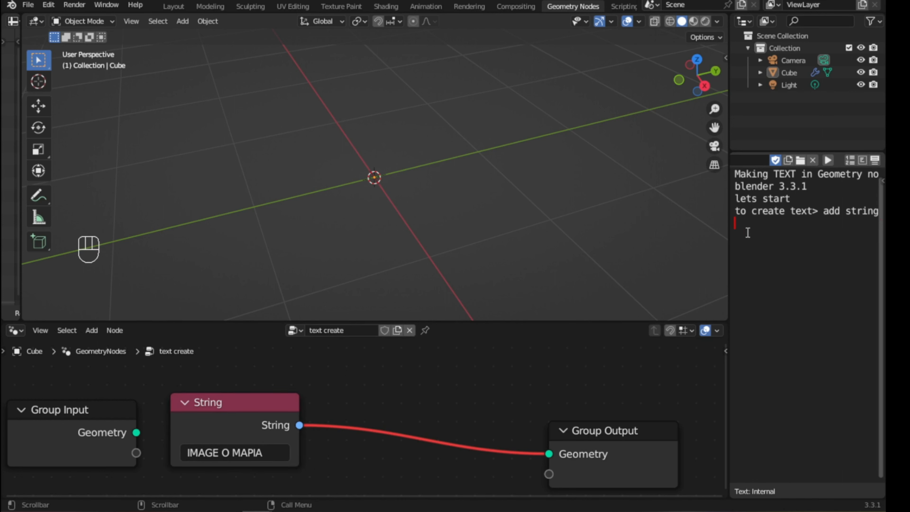
pyautogui.write('to convert')
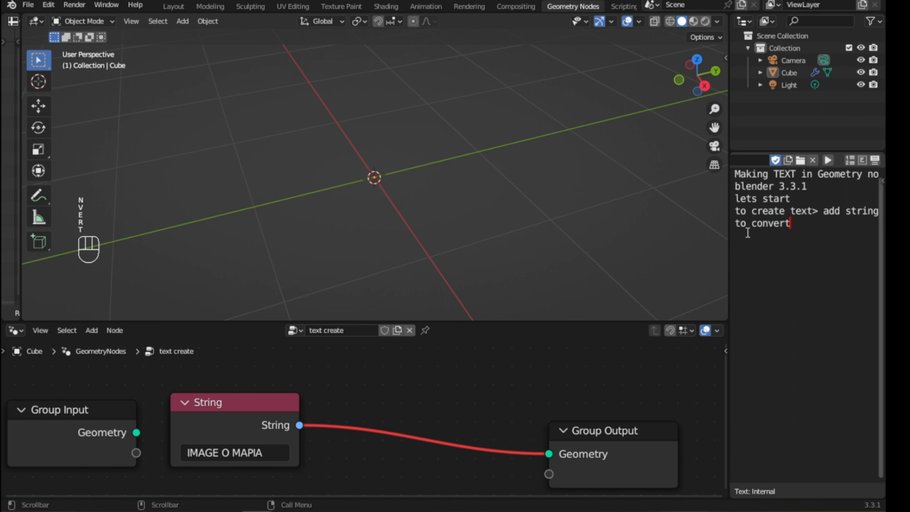
pyautogui.write(' into curve> add string t')
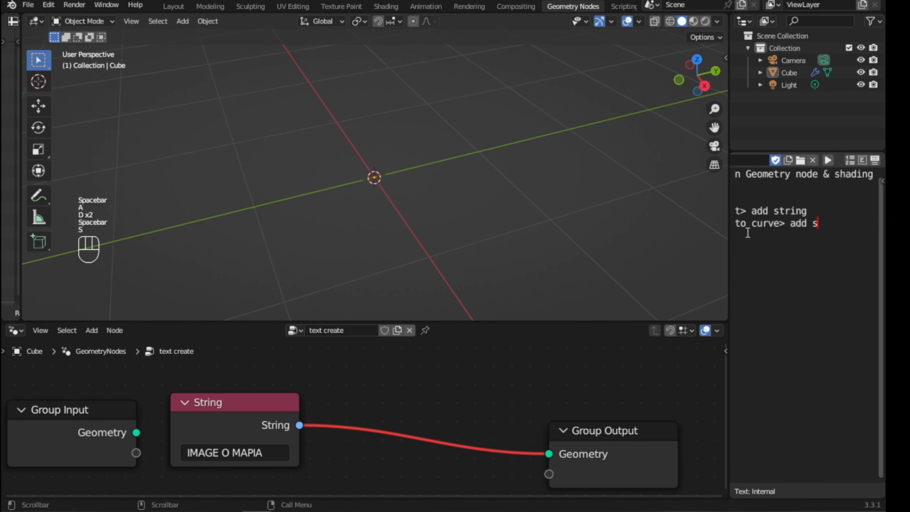
pyautogui.write('o curve')
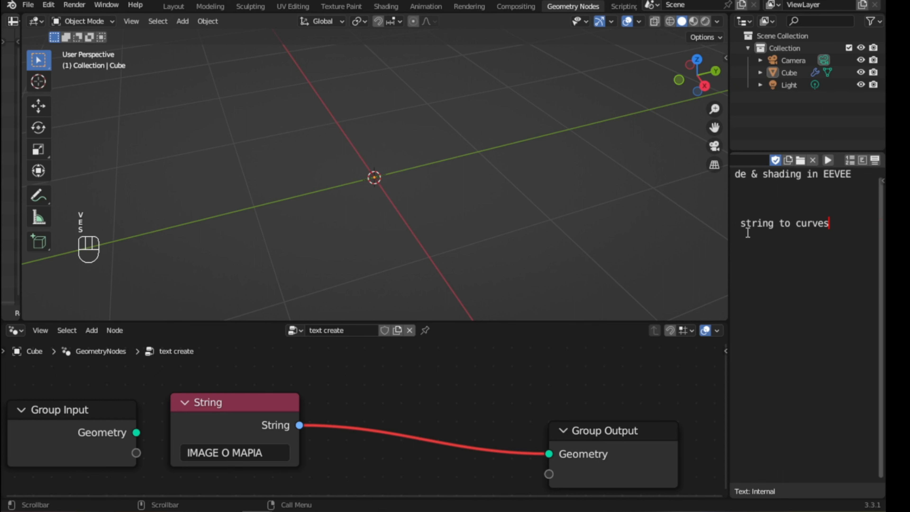
pyautogui.write('string to curves')
pyautogui.press('Return')
pyautogui.moveTo(730, 246)
pyautogui.mouseDown()
pyautogui.moveTo(623, 246)
pyautogui.moveTo(724, 244)
pyautogui.mouseUp()
# Step: Insert a String to Curves node on the link between String and Group Output, and save the file
pyautogui.hotkey('shift', 'a')
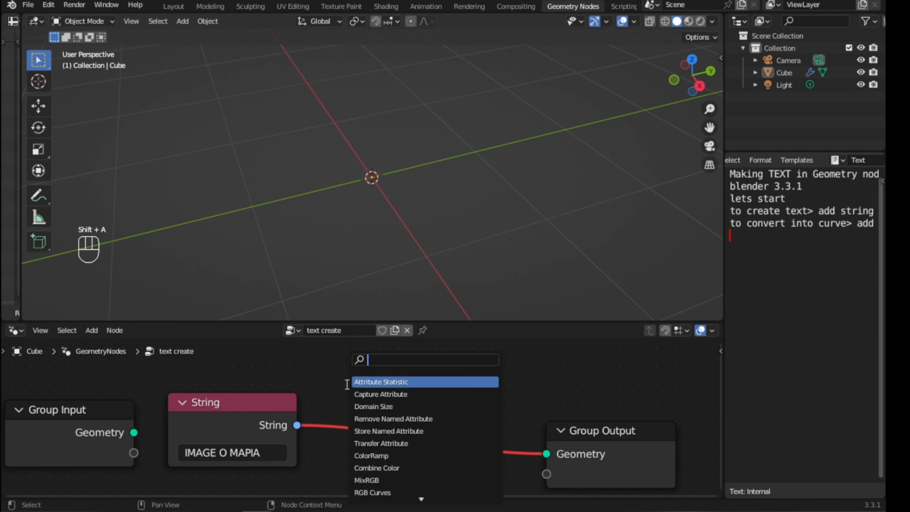
pyautogui.write('string')
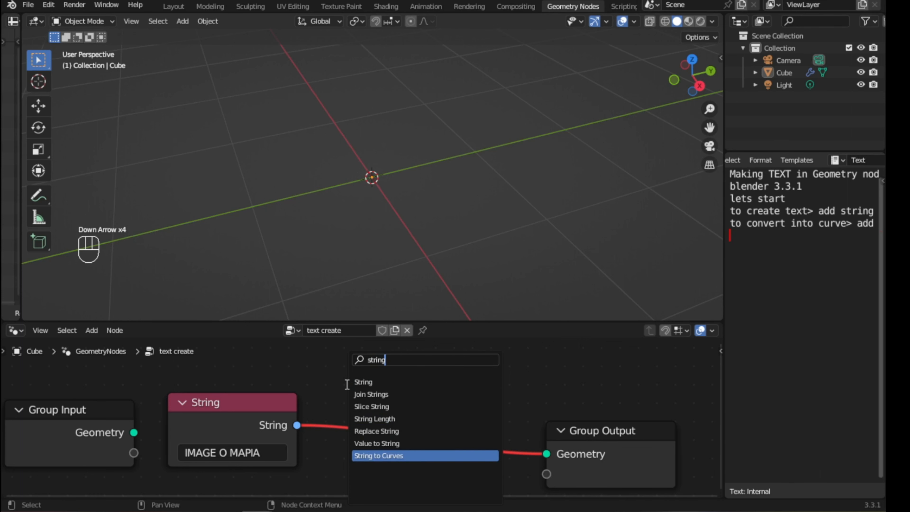
pyautogui.click(378, 456)
pyautogui.click(373, 363)
pyautogui.moveTo(384, 270); pyautogui.dragTo(418, 284, button='middle')
pyautogui.moveTo(429, 227); pyautogui.dragTo(358, 216, button='middle')
pyautogui.hotkey('ctrl', 's')
# Step: Enlarge the node editor and bring the font and size settings of the String to Curves node into view
pyautogui.moveTo(421, 322); pyautogui.dragTo(401, 243)
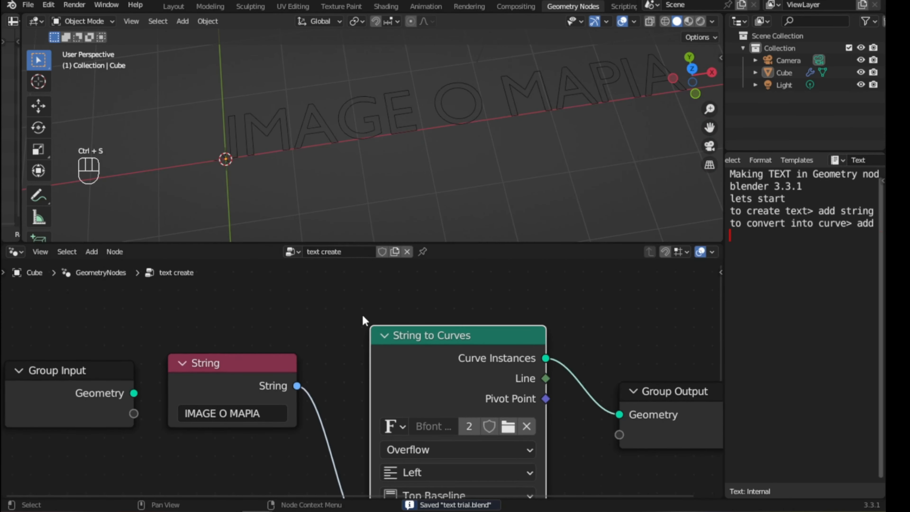
pyautogui.scroll(-2, 381, 377)
pyautogui.moveTo(384, 383); pyautogui.dragTo(316, 338, button='middle')
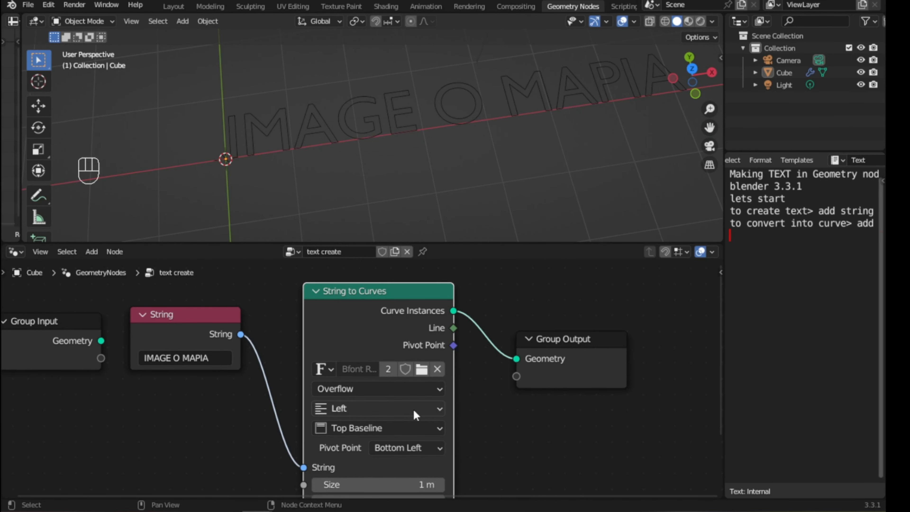
pyautogui.keyDown('shift'); pyautogui.moveTo(484, 451); pyautogui.dragTo(468, 435, button='middle'); pyautogui.keyUp('shift')
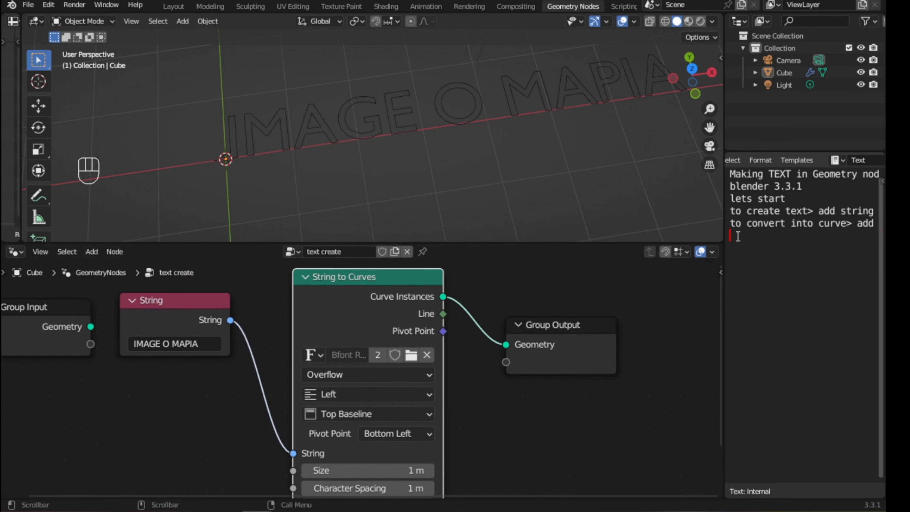
# Step: Add the line "we change font style" to the notes and set the String to Curves font to Impact Regular
pyautogui.write('we change font style')
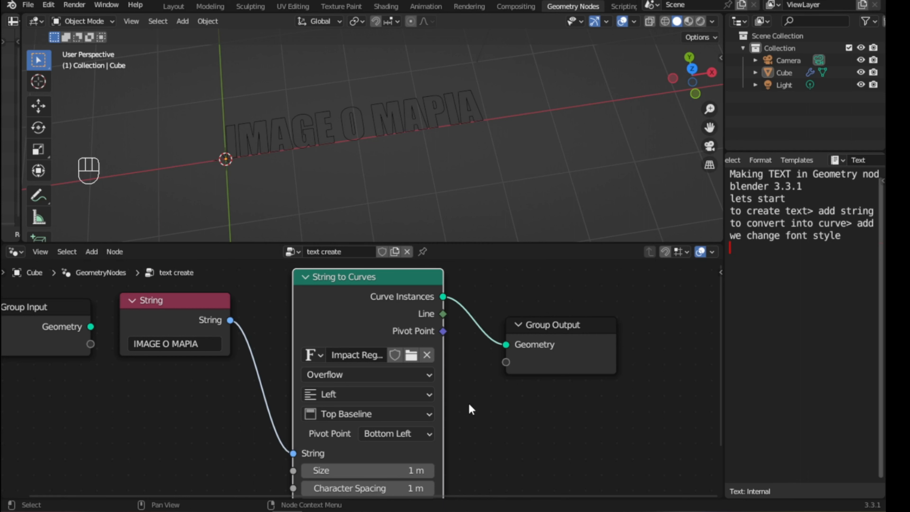
pyautogui.click(415, 355)
pyautogui.moveTo(291, 162); pyautogui.dragTo(389, 170, button='middle')
pyautogui.scroll(4, 341, 162)
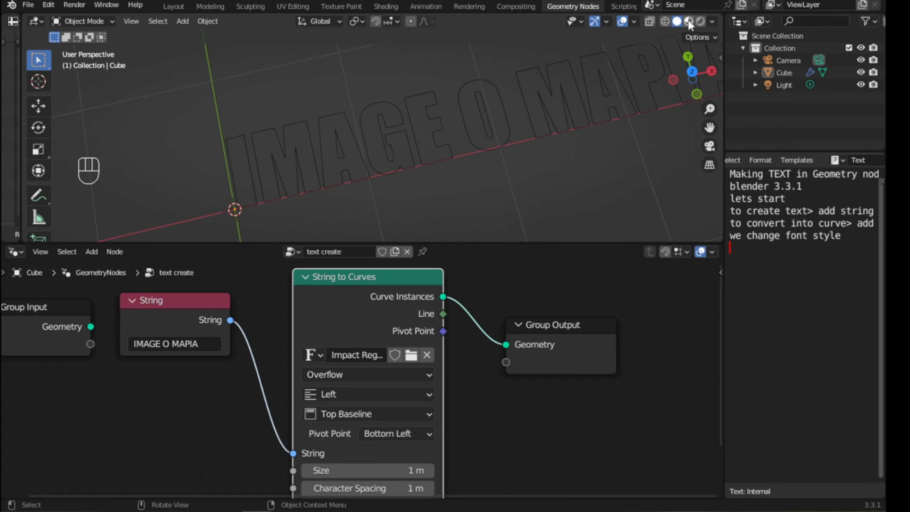
# Step: Preview the outlined text in rendered shading, and return the viewport to solid shading
pyautogui.moveTo(607, 89); pyautogui.dragTo(562, 115, button='middle')
pyautogui.click(702, 22)
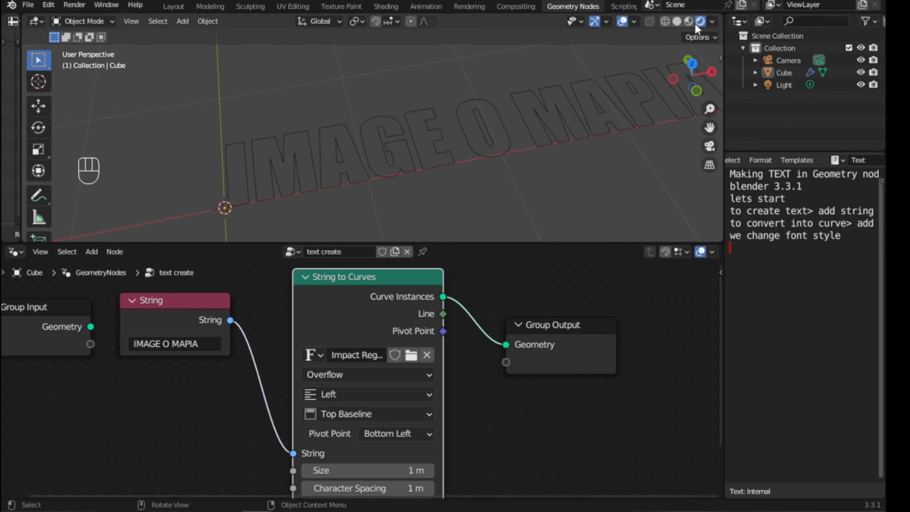
pyautogui.click(677, 22)
# Step: Add the line "to fill curve> fill curve" to the notes and insert a Fill Curve node between String to Curves and Group Output
pyautogui.write('fill')
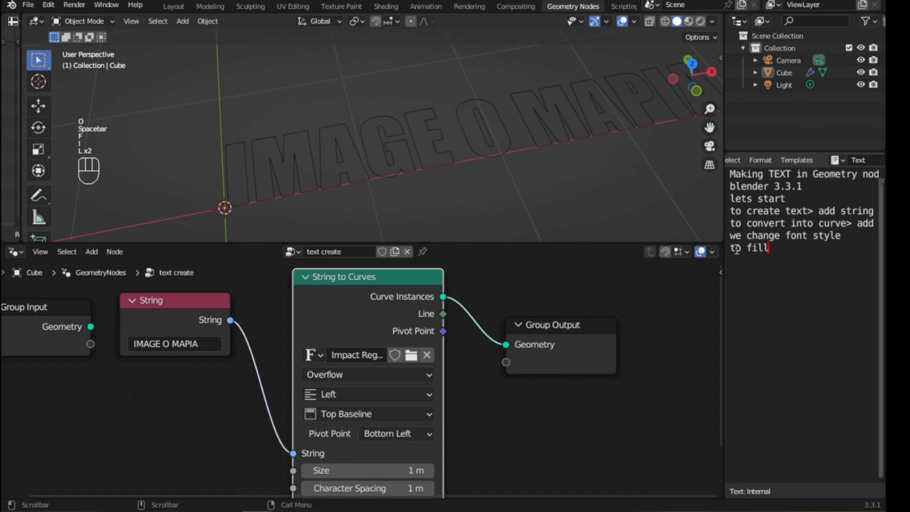
pyautogui.write(' curve> fill curve')
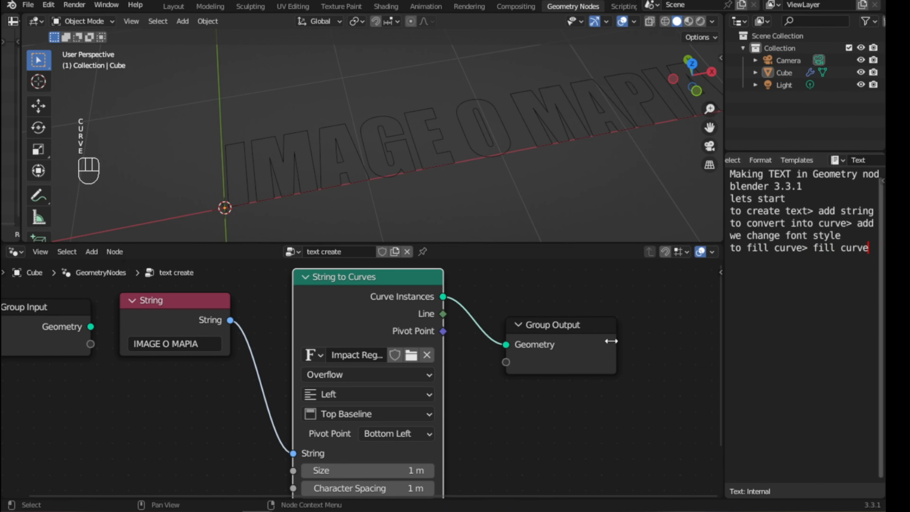
pyautogui.moveTo(606, 341); pyautogui.dragTo(652, 342)
pyautogui.moveTo(484, 357); pyautogui.dragTo(405, 396, button='middle')
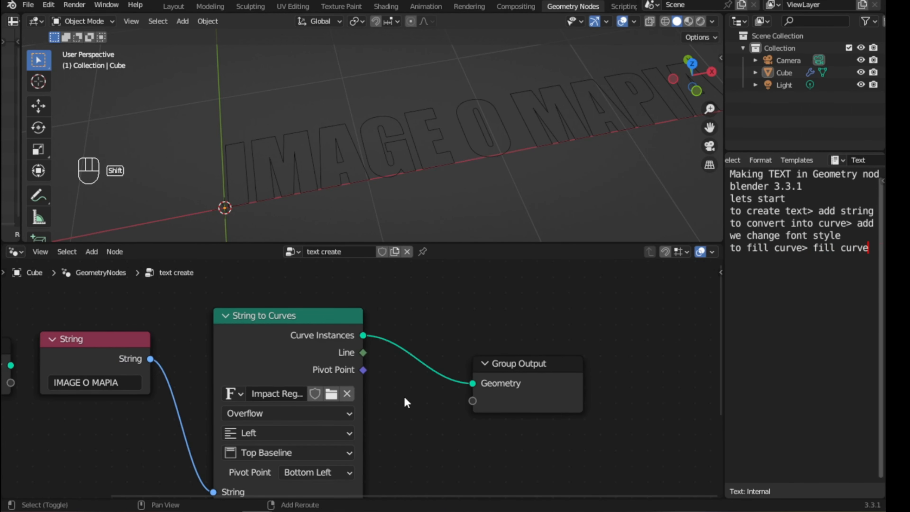
pyautogui.hotkey('shift', 'a')
pyautogui.write('fill')
pyautogui.press('Return')
pyautogui.click(394, 325)
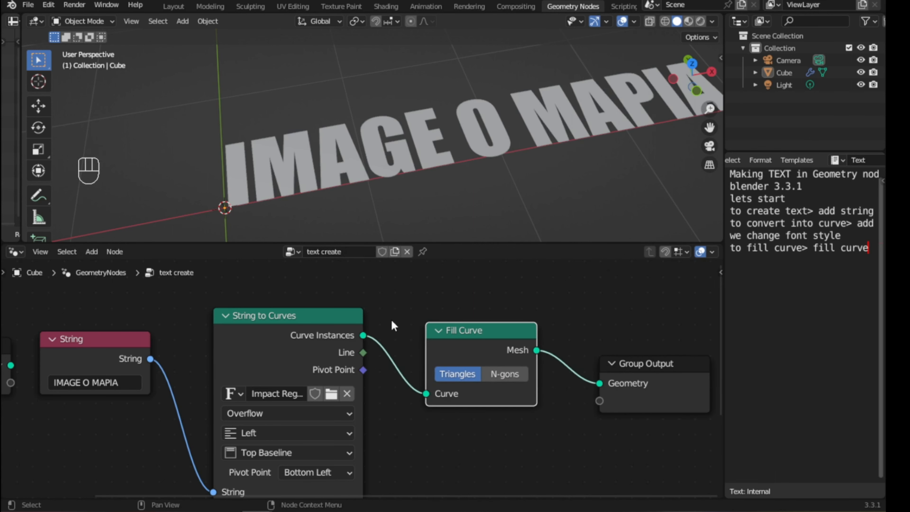
# Step: Turn on the wireframe overlay, compare the Fill Curve node's two fill modes on the text, and keep N-gons
pyautogui.click(634, 21)
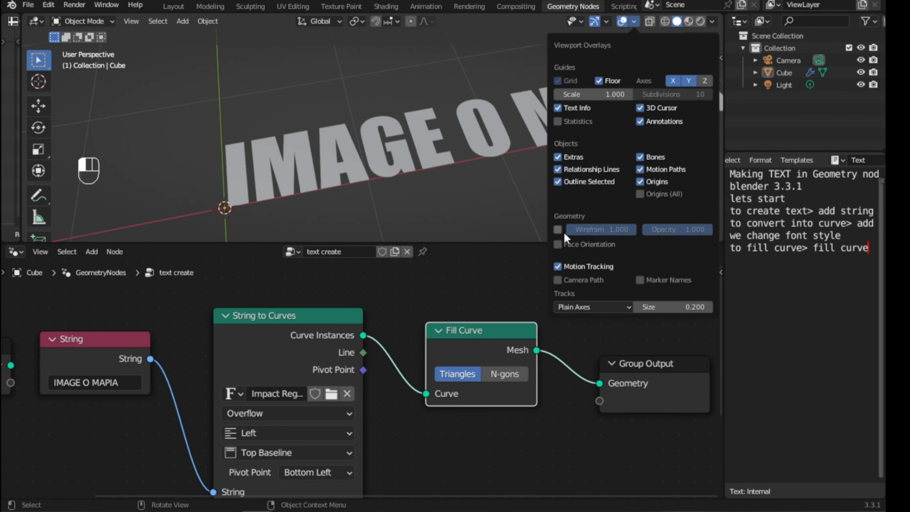
pyautogui.click(565, 233)
pyautogui.click(505, 374)
pyautogui.keyDown('shift'); pyautogui.moveTo(334, 179); pyautogui.dragTo(358, 151, button='middle'); pyautogui.keyUp('shift')
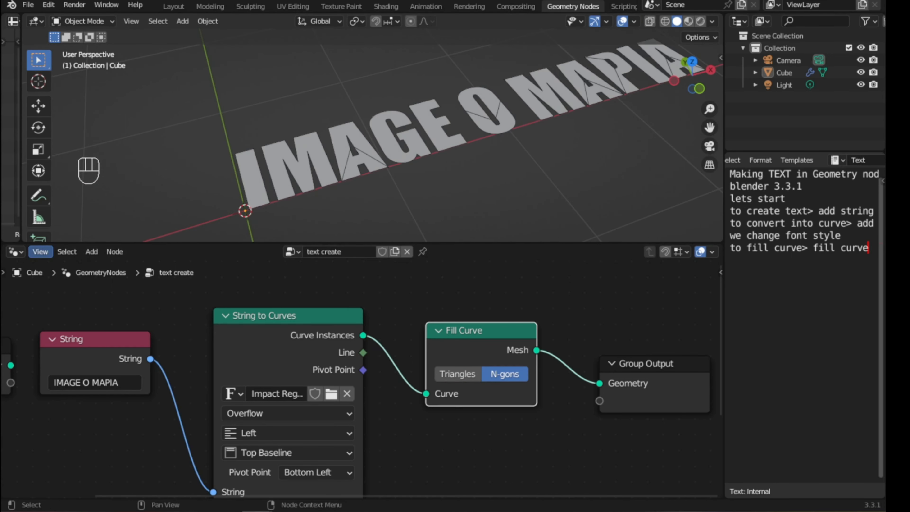
pyautogui.scroll(3, 402, 188)
pyautogui.click(458, 374)
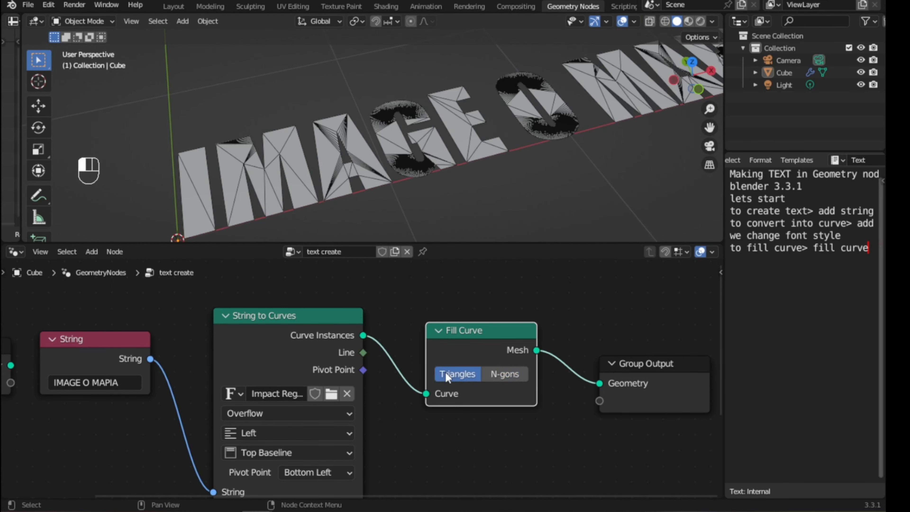
pyautogui.moveTo(359, 188); pyautogui.dragTo(369, 213, button='middle')
pyautogui.click(516, 376)
pyautogui.scroll(-3, 388, 136)
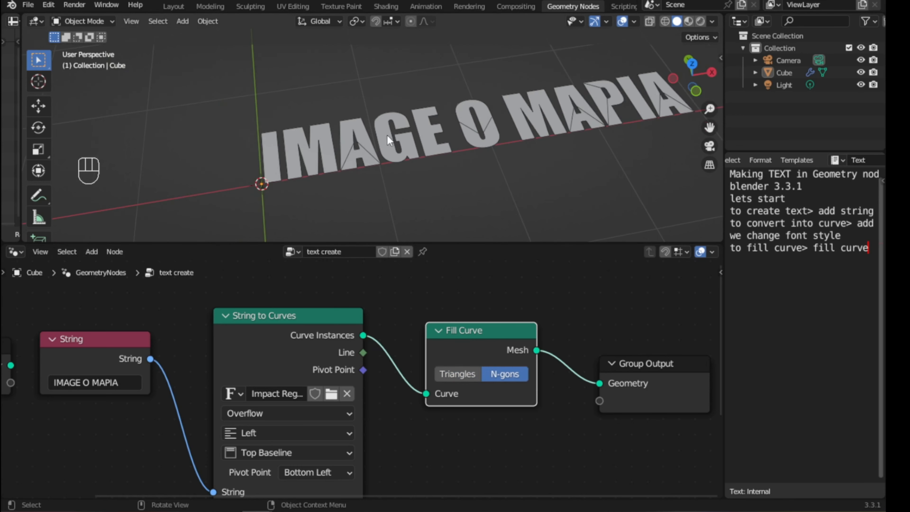
pyautogui.keyDown('shift'); pyautogui.moveTo(405, 147); pyautogui.dragTo(360, 152, button='middle'); pyautogui.keyUp('shift')
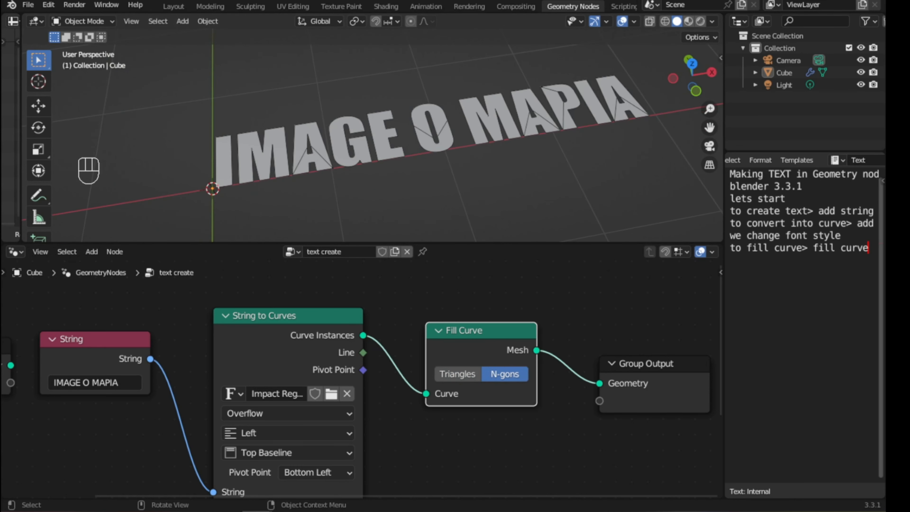
# Step: Add the line "now we add instance>" to the notes and save the file
pyautogui.press('Home')
pyautogui.write('we add instan')
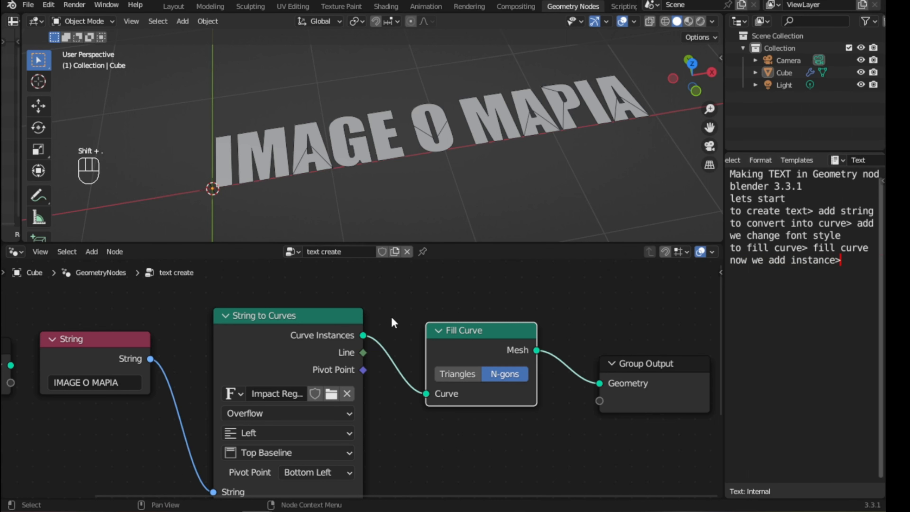
pyautogui.scroll(-3, 354, 344)
pyautogui.hotkey('ctrl', 's')
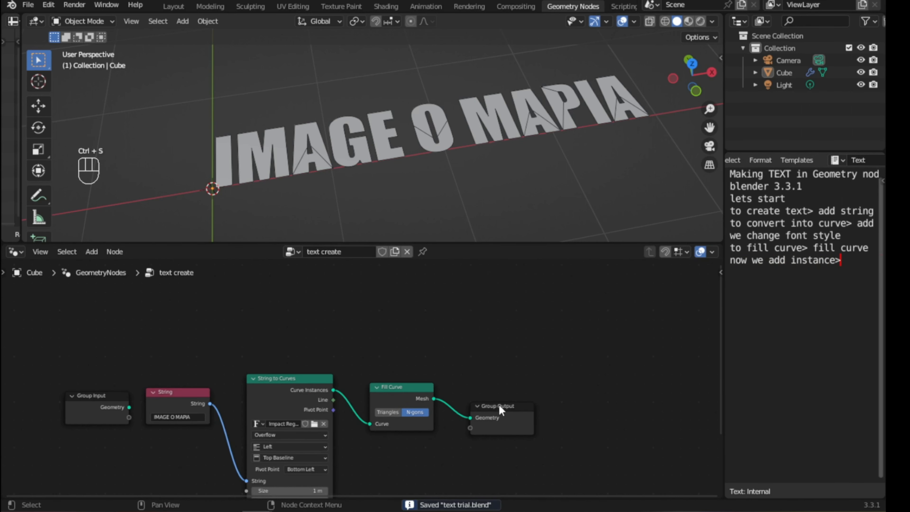
# Step: Move Group Output further from Fill Curve and add an unconnected Instance on Points node above the node chain
pyautogui.moveTo(499, 405); pyautogui.dragTo(527, 375)
pyautogui.hotkey('shift', 'a')
pyautogui.write('instance')
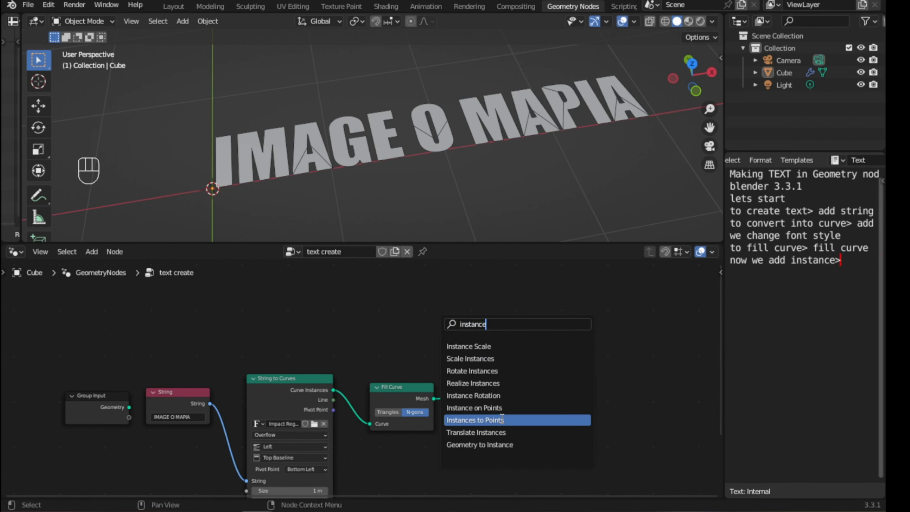
pyautogui.click(499, 407)
pyautogui.click(387, 302)
pyautogui.keyDown('shift'); pyautogui.moveTo(418, 335); pyautogui.dragTo(428, 413, button='middle'); pyautogui.keyUp('shift')
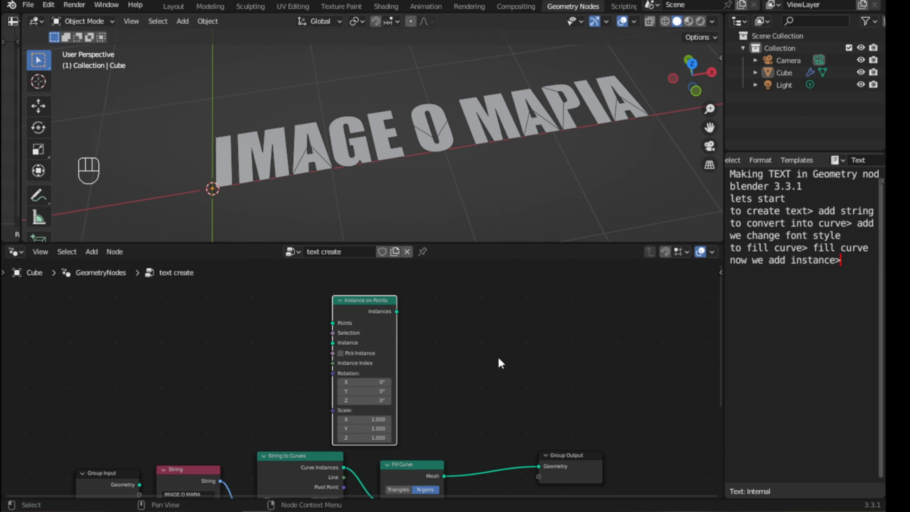
# Step: Try a Mesh Boolean node before Group Output, with Instance on Points feeding Mesh 1 and Fill Curve feeding Mesh 2
pyautogui.click(438, 347)
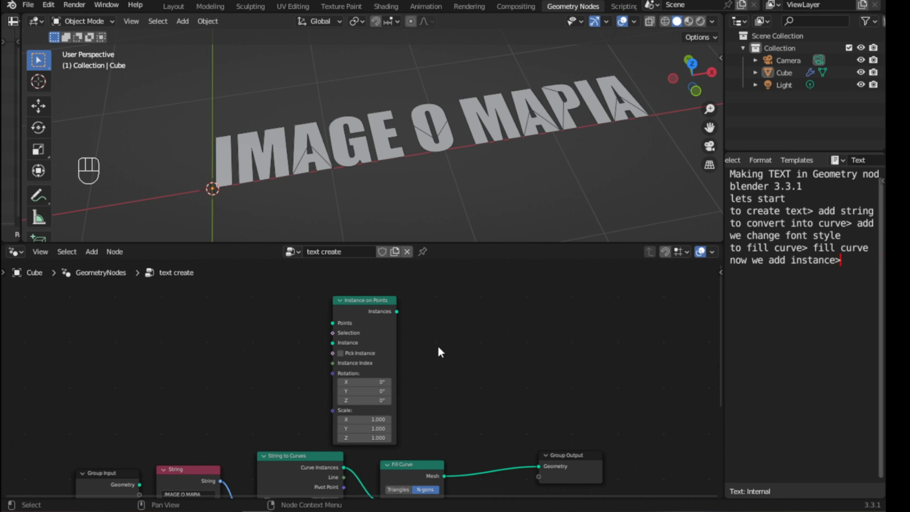
pyautogui.hotkey('shift', 'a')
pyautogui.write('mesh bo')
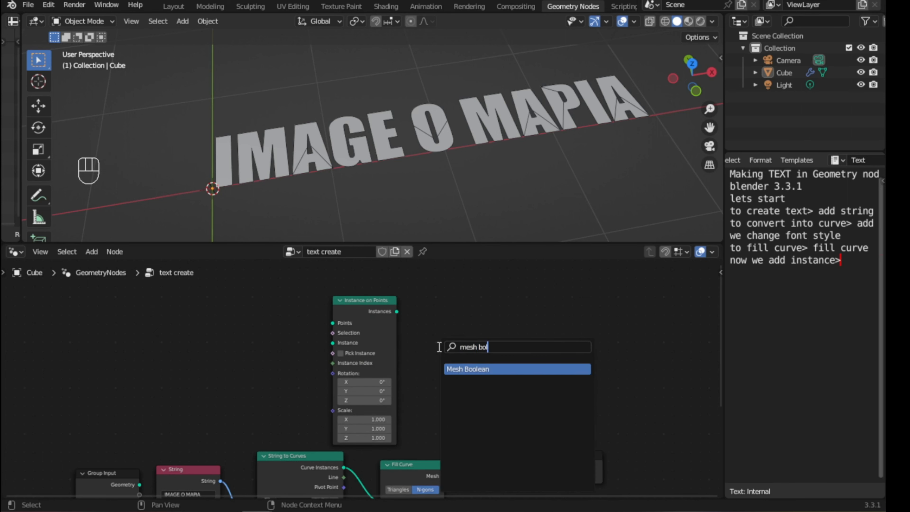
pyautogui.press('Return')
pyautogui.click(473, 409)
pyautogui.scroll(3, 473, 409)
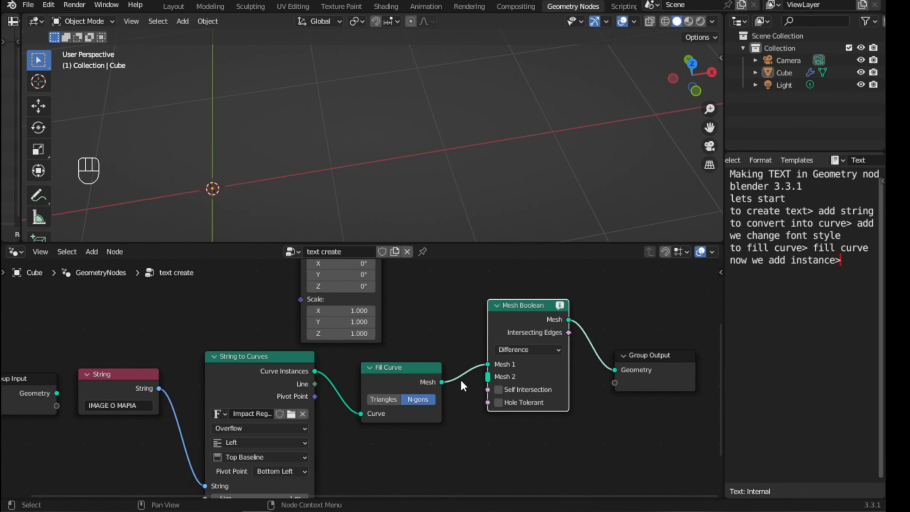
pyautogui.moveTo(489, 364); pyautogui.dragTo(488, 377)
pyautogui.moveTo(417, 294); pyautogui.dragTo(415, 384, button='middle')
pyautogui.scroll(-3, 386, 337)
pyautogui.moveTo(378, 279); pyautogui.dragTo(461, 429)
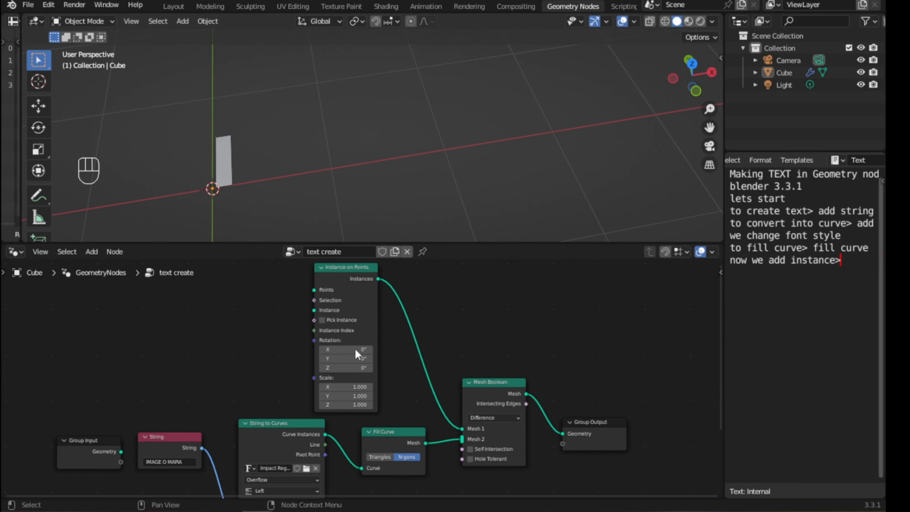
# Step: Add a Join Geometry node, feed it the Instances output of Instance on Points, and connect it to Group Output
pyautogui.moveTo(355, 353); pyautogui.dragTo(327, 365, button='middle')
pyautogui.hotkey('shift', 'a')
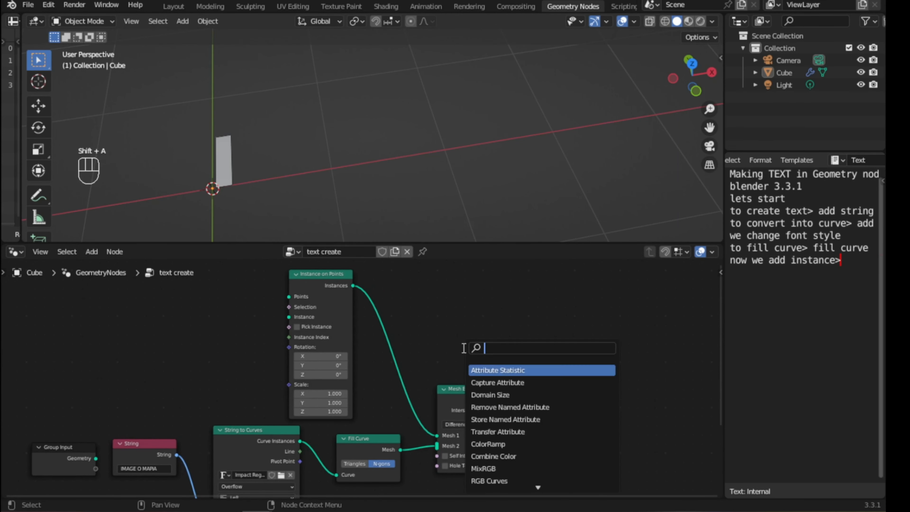
pyautogui.write('joi')
pyautogui.press('Down')
pyautogui.press('Return')
pyautogui.click(440, 349)
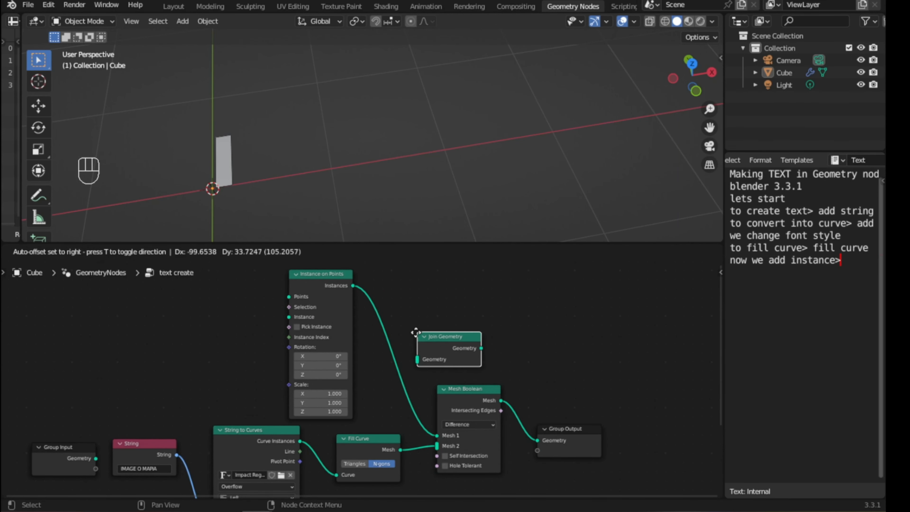
pyautogui.click(358, 286)
pyautogui.moveTo(359, 286); pyautogui.dragTo(417, 359)
pyautogui.moveTo(482, 348); pyautogui.dragTo(538, 440)
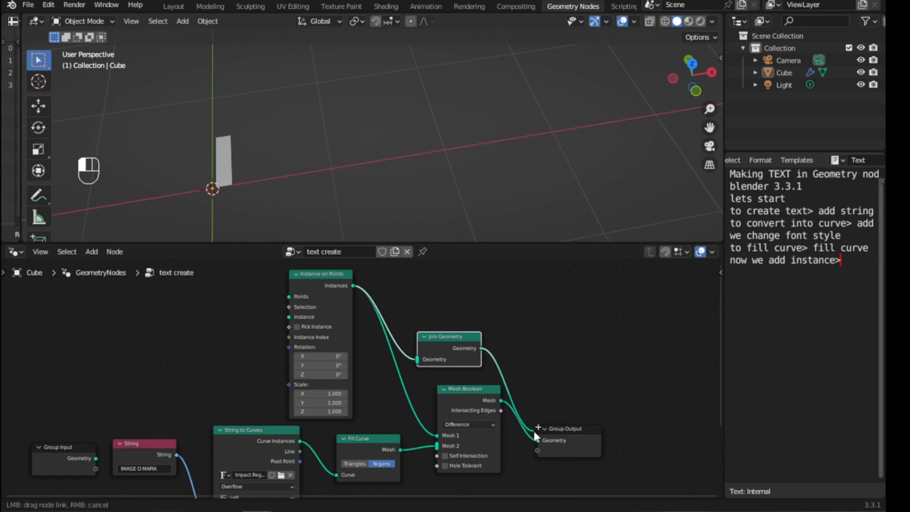
# Step: Connect the Fill Curve mesh to Join Geometry, delete the Mesh Boolean node, and move Group Output further away
pyautogui.moveTo(400, 449); pyautogui.dragTo(495, 377)
pyautogui.click(474, 395)
pyautogui.press('x')
pyautogui.moveTo(586, 424); pyautogui.dragTo(714, 425)
# Step: Add a Mesh Line node and connect its Mesh output to the Points input of Instance on Points
pyautogui.scroll(2, 408, 389)
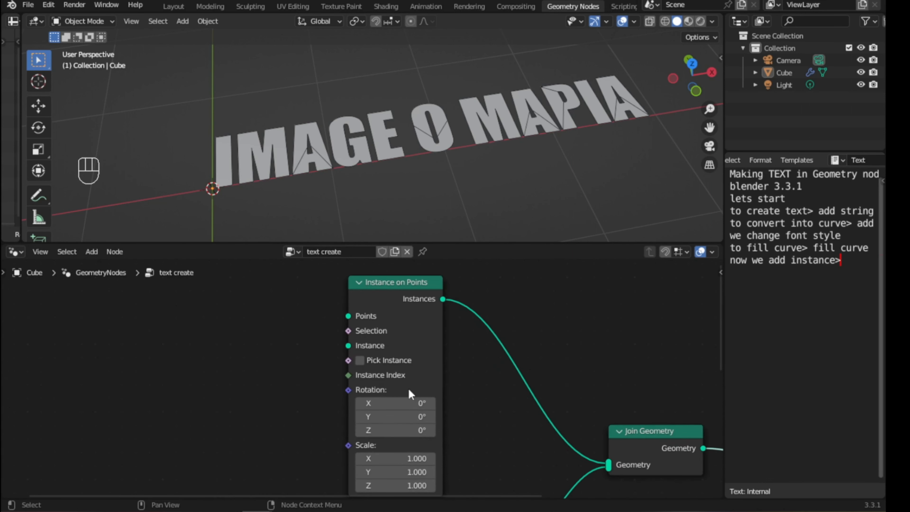
pyautogui.scroll(-3, 350, 330)
pyautogui.moveTo(388, 353)
pyautogui.keyDown('shift'); pyautogui.mouseDown(button='middle')
pyautogui.moveTo(387, 341)
pyautogui.moveTo(388, 358)
pyautogui.mouseUp(button='middle'); pyautogui.keyUp('shift')
pyautogui.scroll(3, 377, 363)
pyautogui.hotkey('shift', 'a')
pyautogui.write('mesh line')
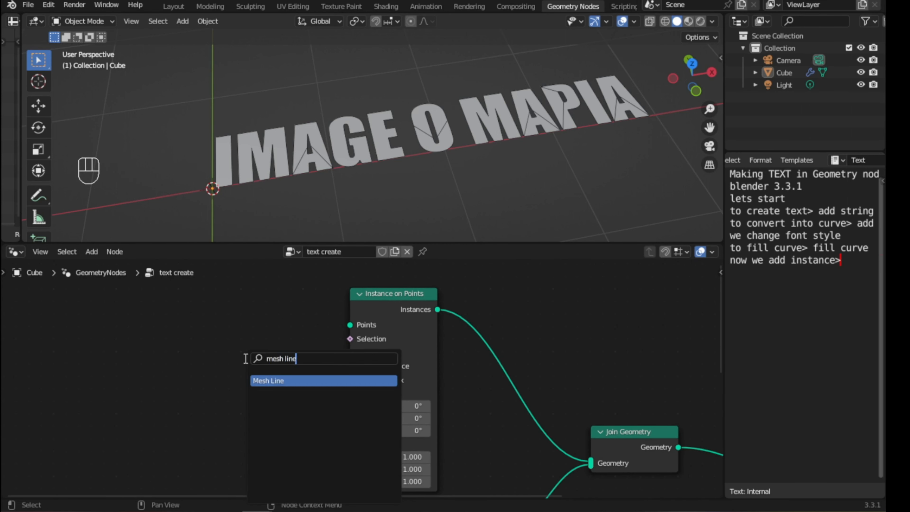
pyautogui.press('Return')
pyautogui.click(145, 303)
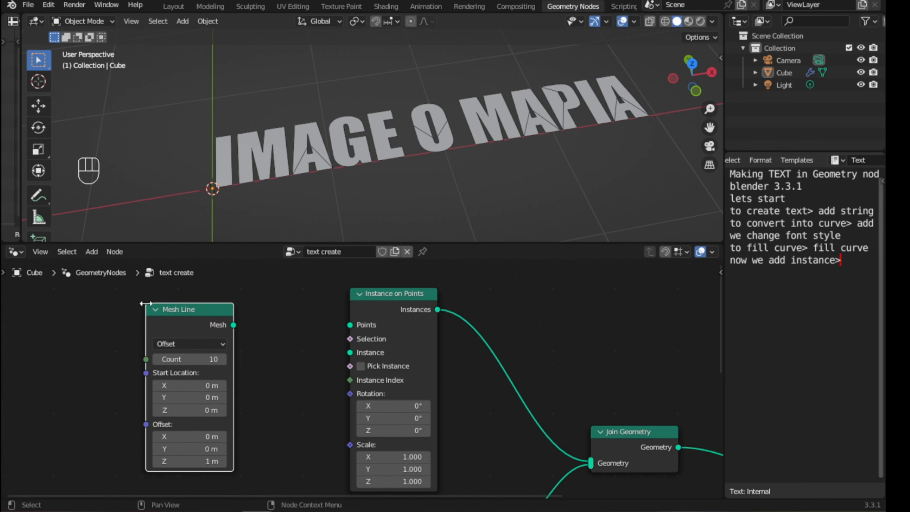
pyautogui.moveTo(233, 327); pyautogui.dragTo(351, 394)
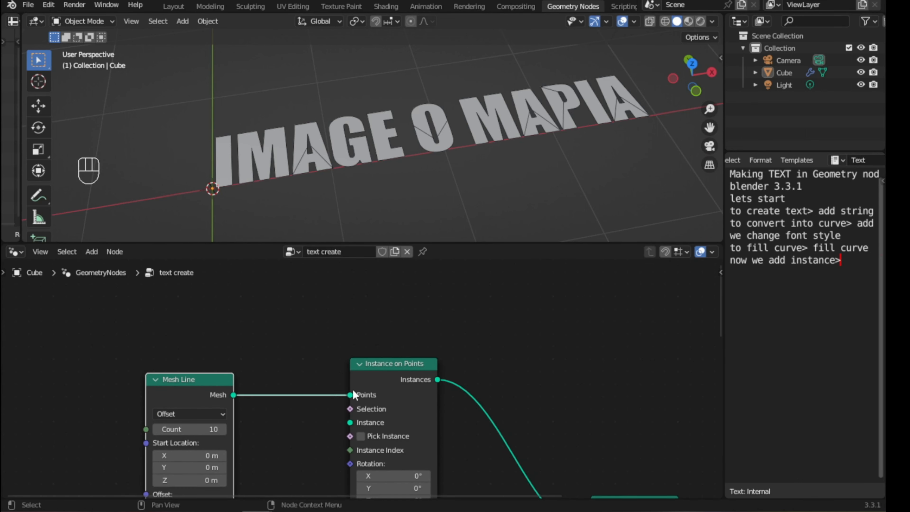
# Step: Space out the Instance on Points and Join Geometry nodes to make room between them and the Mesh Line node
pyautogui.scroll(-5, 333, 154)
pyautogui.moveTo(333, 154)
pyautogui.mouseDown(button='middle')
pyautogui.moveTo(349, 170)
pyautogui.moveTo(339, 156)
pyautogui.mouseUp(button='middle')
pyautogui.scroll(2, 349, 170)
pyautogui.keyDown('shift'); pyautogui.moveTo(275, 365); pyautogui.dragTo(291, 308, button='middle'); pyautogui.keyUp('shift')
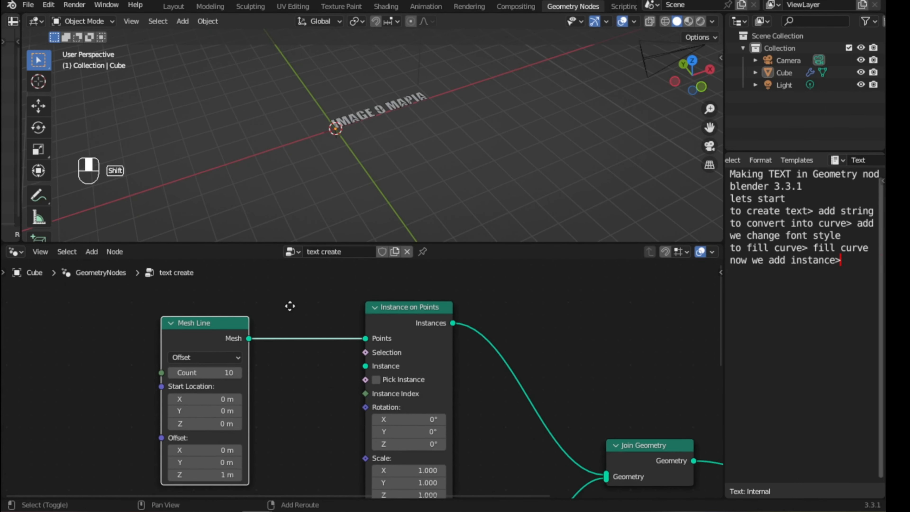
pyautogui.scroll(-6, 350, 157)
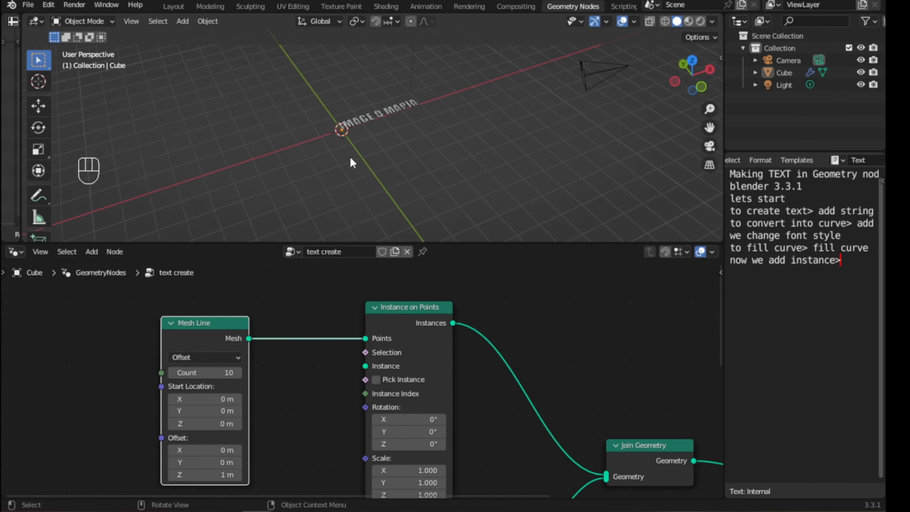
pyautogui.keyDown('shift'); pyautogui.moveTo(335, 368); pyautogui.dragTo(260, 311, button='middle'); pyautogui.keyUp('shift')
pyautogui.scroll(-2, 264, 366)
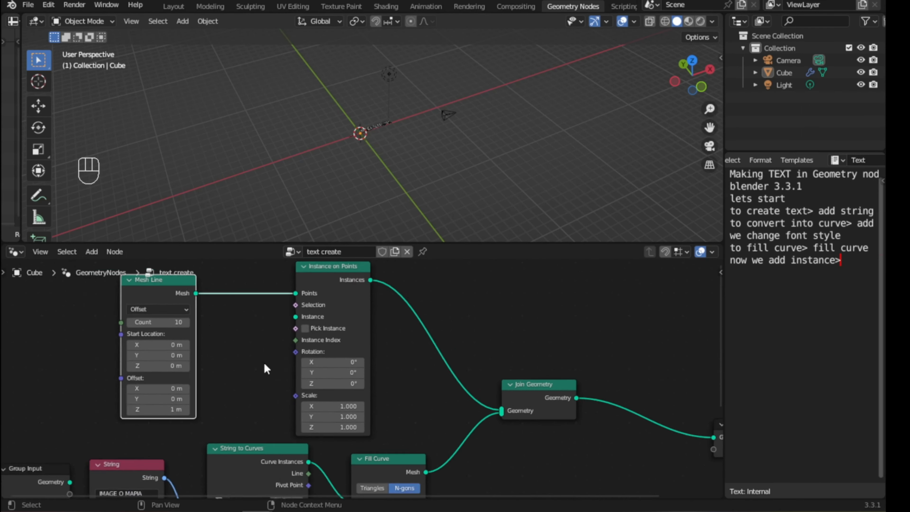
pyautogui.moveTo(323, 277); pyautogui.dragTo(383, 284)
pyautogui.moveTo(546, 381); pyautogui.dragTo(610, 368)
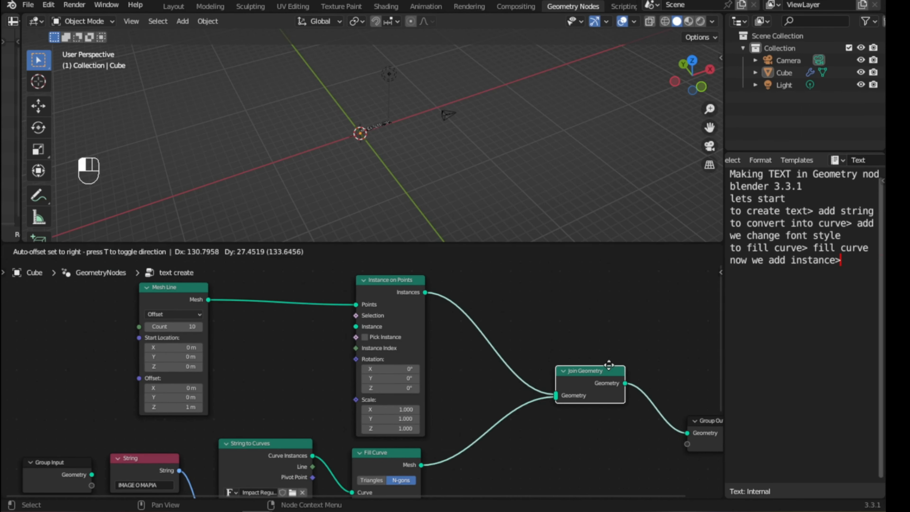
pyautogui.moveTo(391, 283); pyautogui.dragTo(488, 297)
# Step: Connect the Fill Curve mesh to the Instance input of Instance on Points
pyautogui.scroll(6, 373, 130)
pyautogui.moveTo(411, 454); pyautogui.dragTo(453, 340)
pyautogui.moveTo(406, 158); pyautogui.dragTo(423, 150, button='middle')
pyautogui.scroll(-1, 423, 150)
pyautogui.moveTo(191, 324)
pyautogui.mouseDown()
pyautogui.moveTo(158, 324)
pyautogui.moveTo(190, 324)
pyautogui.mouseUp()
# Step: Set the Mesh Line node's Z offset to 0.16 m and zoom in on the stacked text copies
pyautogui.scroll(4, 354, 177)
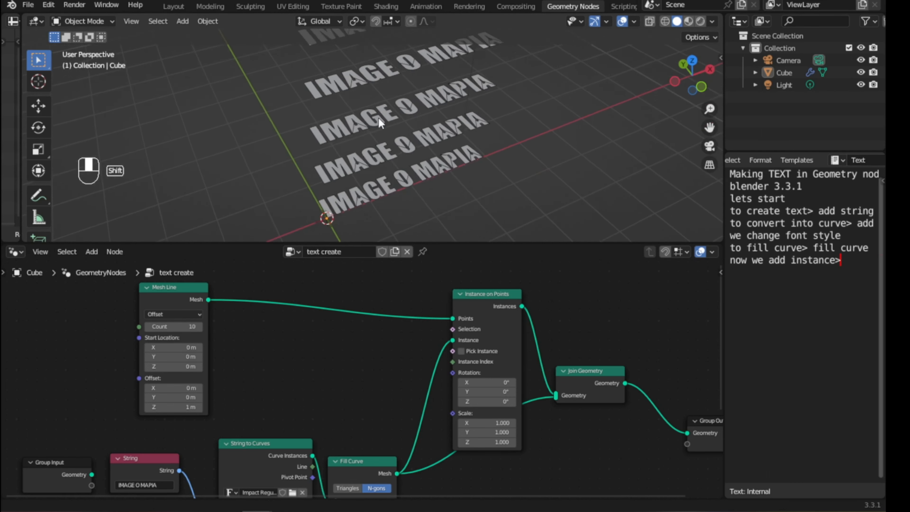
pyautogui.scroll(2, 233, 377)
pyautogui.click(122, 418)
pyautogui.write('.1')
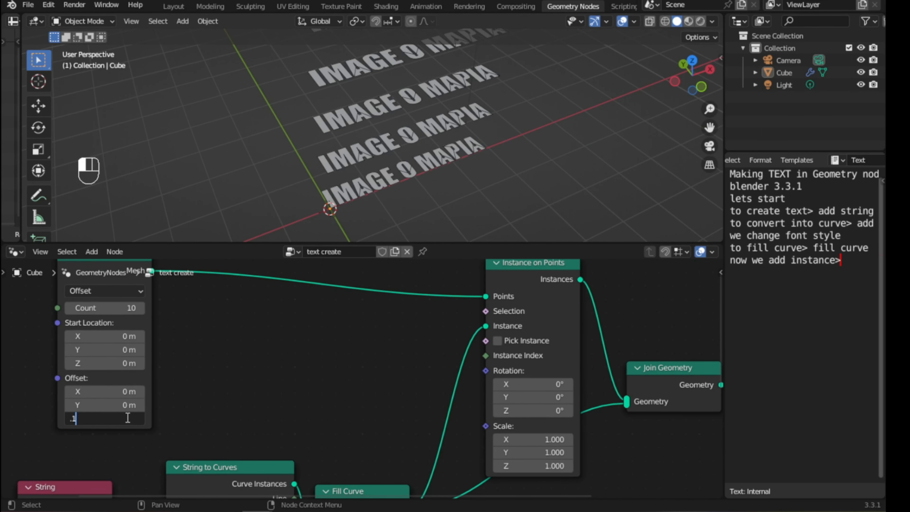
pyautogui.write('6')
pyautogui.press('Return')
pyautogui.scroll(5, 406, 119)
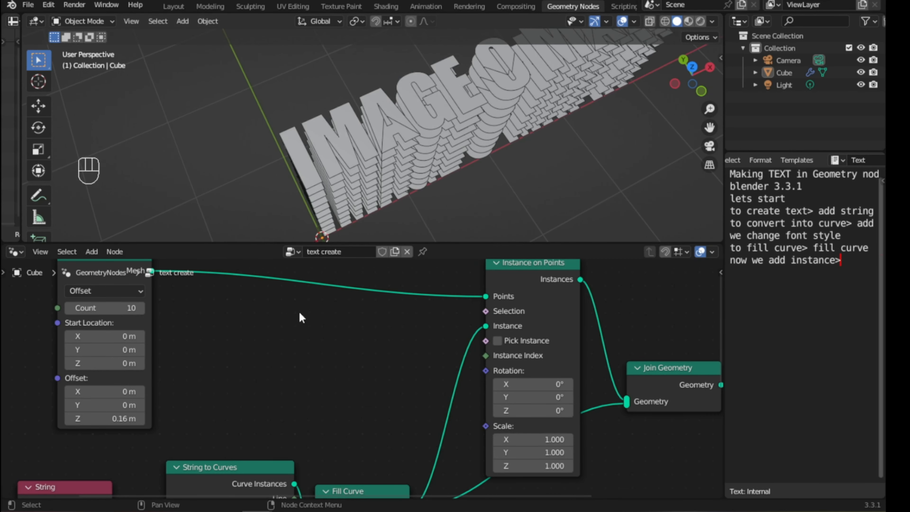
# Step: Remove the Join Geometry node while keeping Instance on Points linked to Group Output, and shift Instance on Points slightly
pyautogui.scroll(-3, 190, 345)
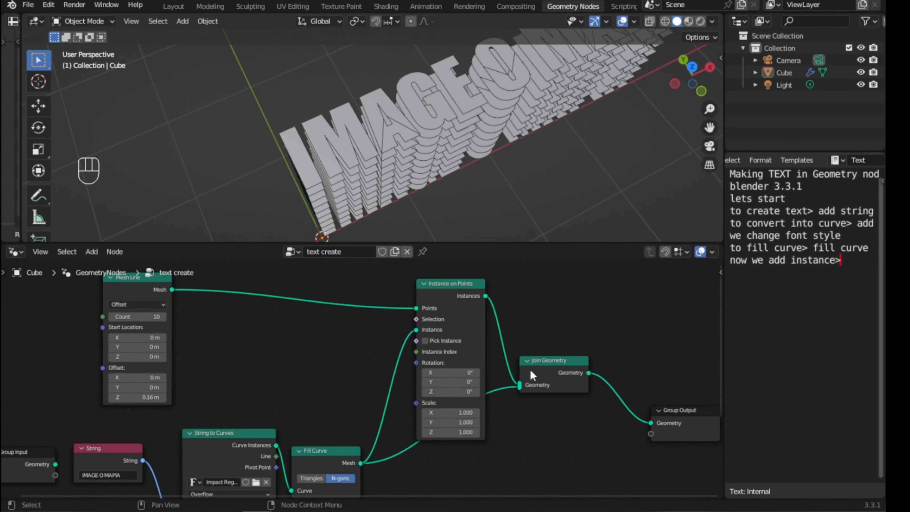
pyautogui.click(537, 361)
pyautogui.press('m')
pyautogui.press('m')
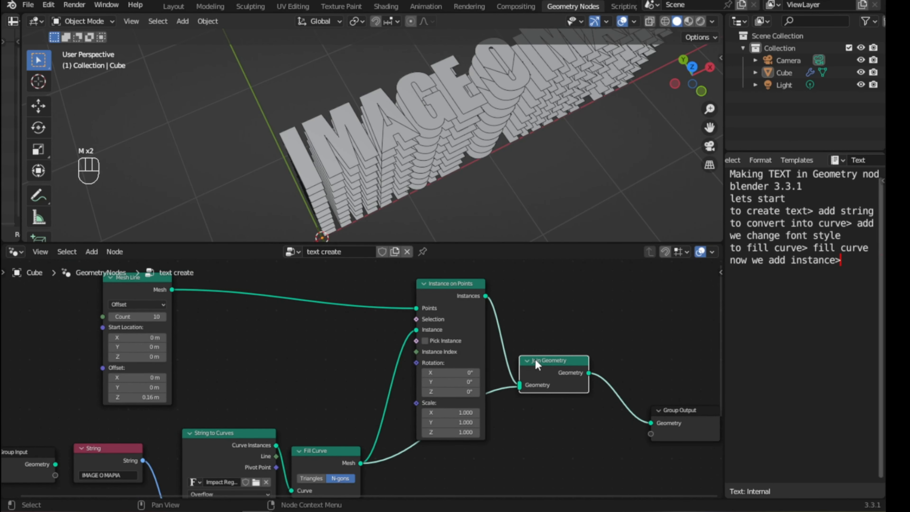
pyautogui.moveTo(538, 363); pyautogui.dragTo(577, 354)
pyautogui.hotkey('ctrl', 'x')
pyautogui.moveTo(444, 298); pyautogui.dragTo(438, 314)
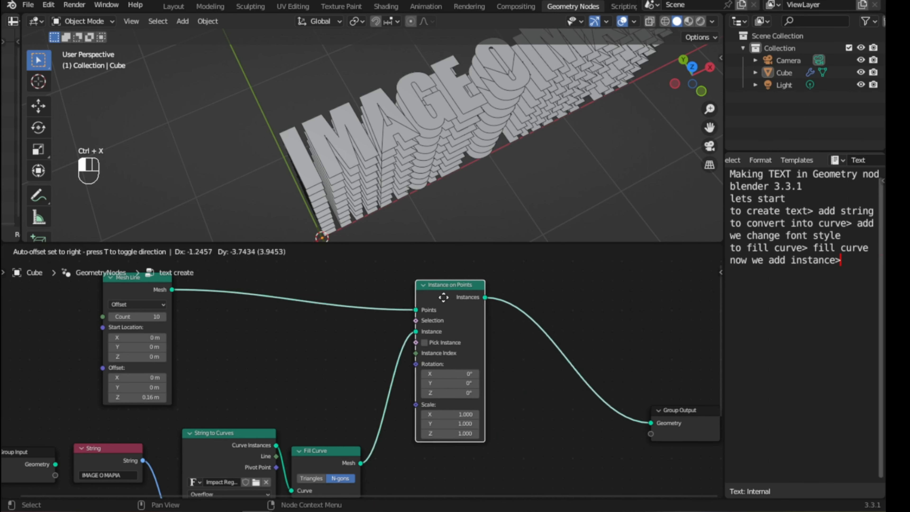
# Step: Try rotating the Instance on Points copies by 35° X, -13.2° Y and 7.7° Z with an X scale of 2.000
pyautogui.scroll(2, 447, 370)
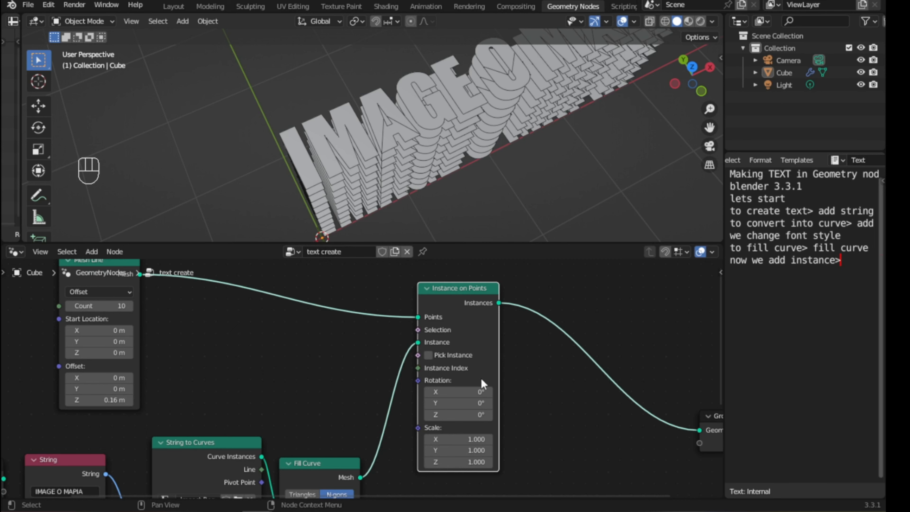
pyautogui.moveTo(480, 391); pyautogui.dragTo(479, 392)
pyautogui.moveTo(404, 199); pyautogui.dragTo(456, 180, button='middle')
pyautogui.moveTo(477, 392); pyautogui.dragTo(485, 414)
pyautogui.moveTo(479, 439)
pyautogui.mouseDown()
pyautogui.moveTo(509, 439)
pyautogui.moveTo(477, 440)
pyautogui.mouseUp()
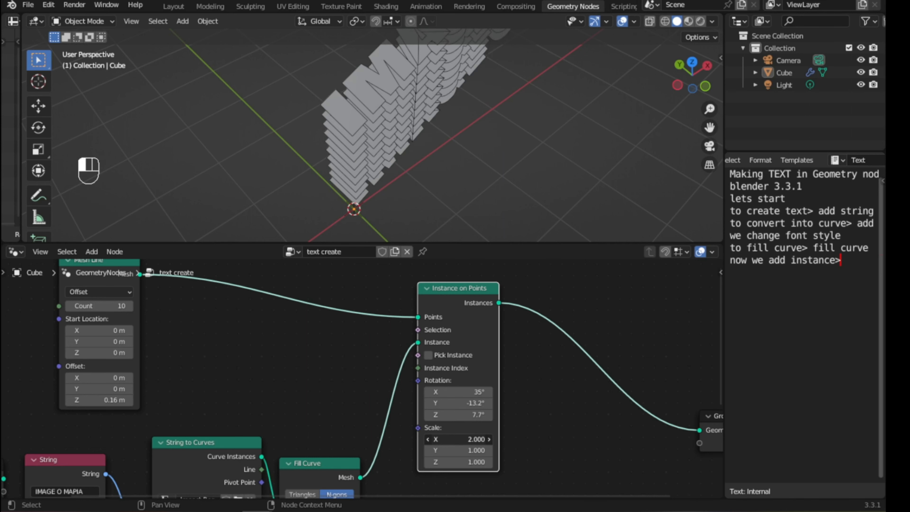
# Step: Reset the Instance on Points rotation to 0° on all axes and its X scale to 1.000
pyautogui.click(463, 392)
pyautogui.write('0')
pyautogui.press('Tab')
pyautogui.write('0')
pyautogui.write('1')
pyautogui.press('Return')
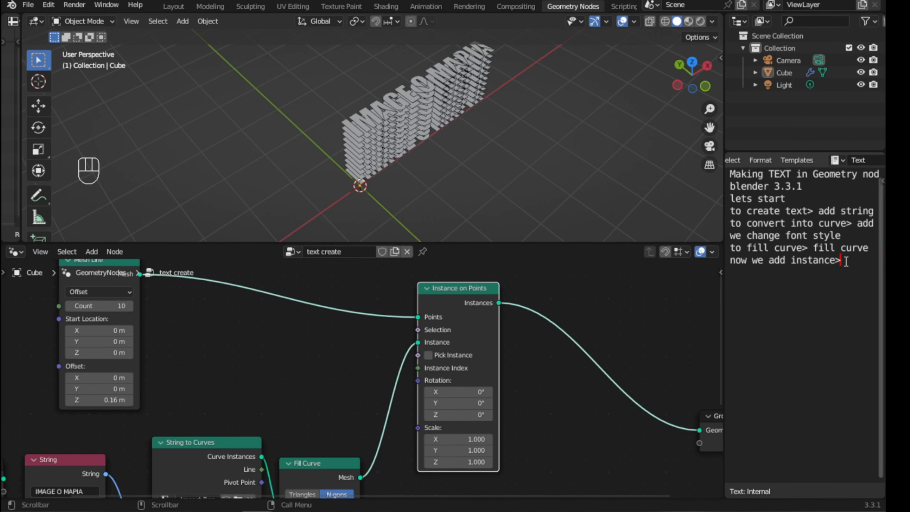
# Step: Add the line "we rotate it> add transform" to the text notes
pyautogui.write('we rotate it')
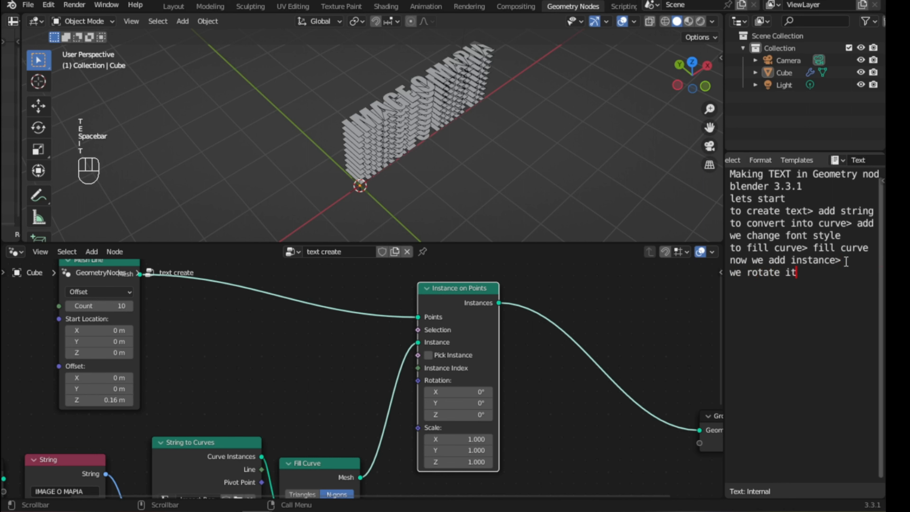
pyautogui.write('> add transform')
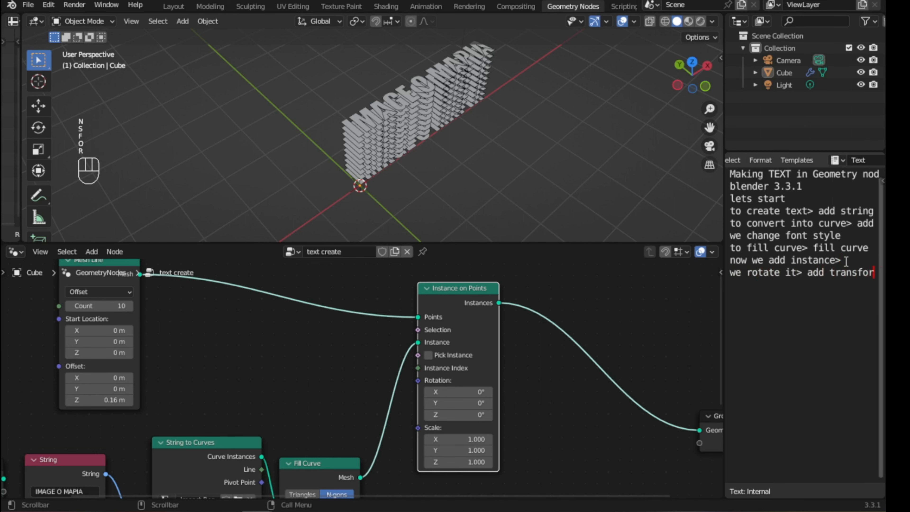
pyautogui.press('Return')
# Step: Insert a Transform node on the link between Instance on Points and Group Output
pyautogui.hotkey('shift', 'a')
pyautogui.write('tran')
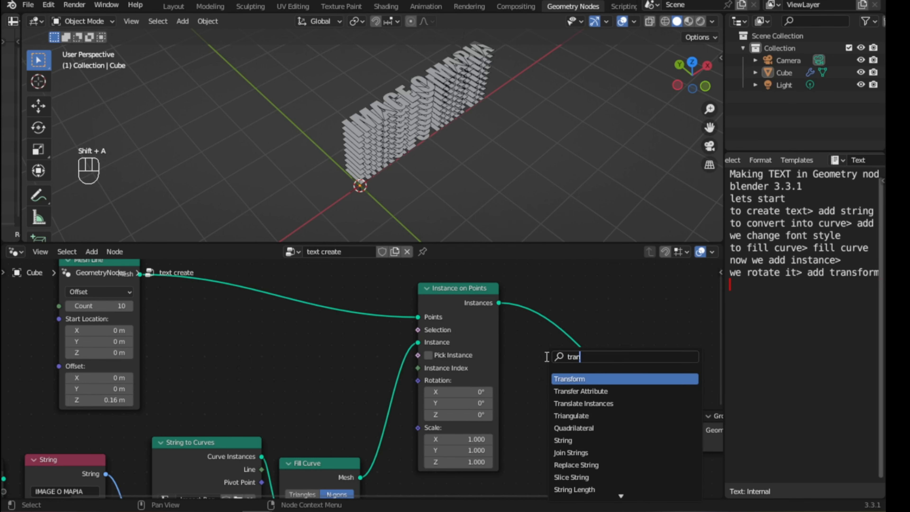
pyautogui.press('Return')
pyautogui.click(515, 291)
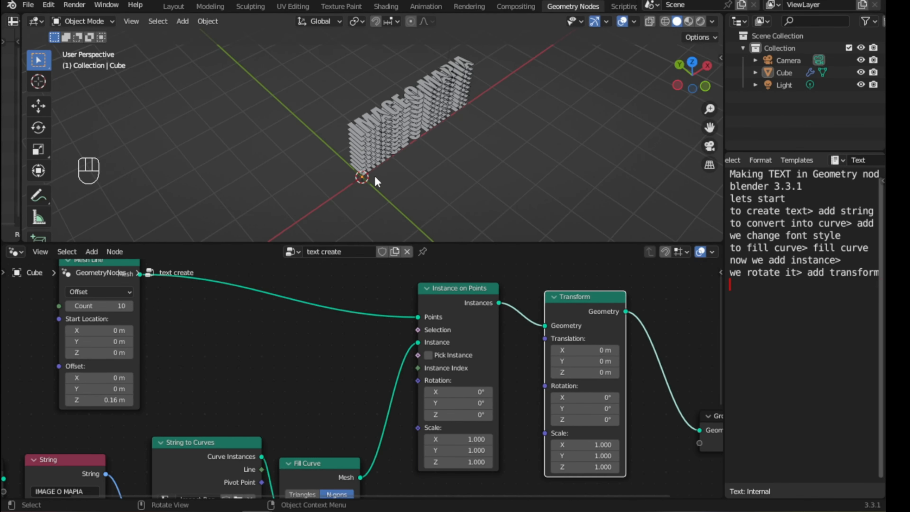
# Step: Set the Transform node's X rotation to 90° so the text stands upright, and save the file
pyautogui.press('KP_1')
pyautogui.moveTo(510, 374); pyautogui.dragTo(456, 386, button='middle')
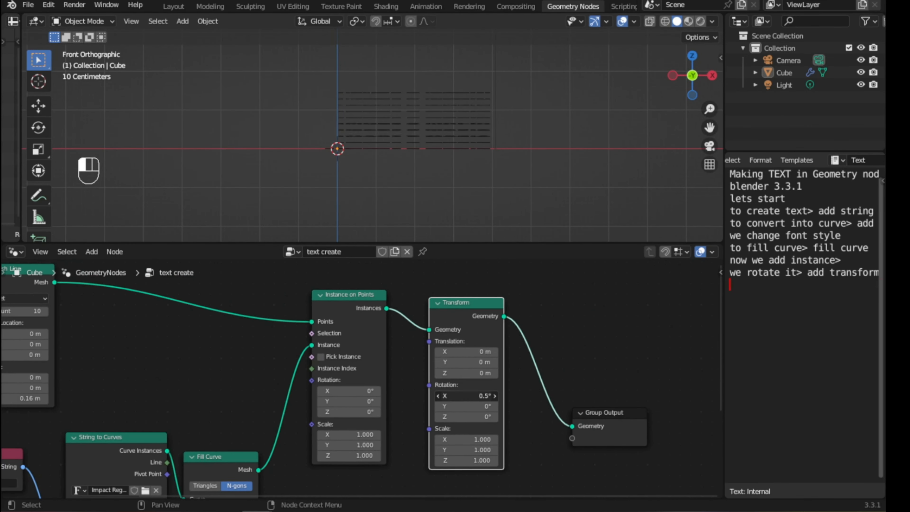
pyautogui.moveTo(466, 395)
pyautogui.mouseDown()
pyautogui.moveTo(423, 395)
pyautogui.moveTo(454, 396)
pyautogui.mouseUp()
pyautogui.click(473, 395)
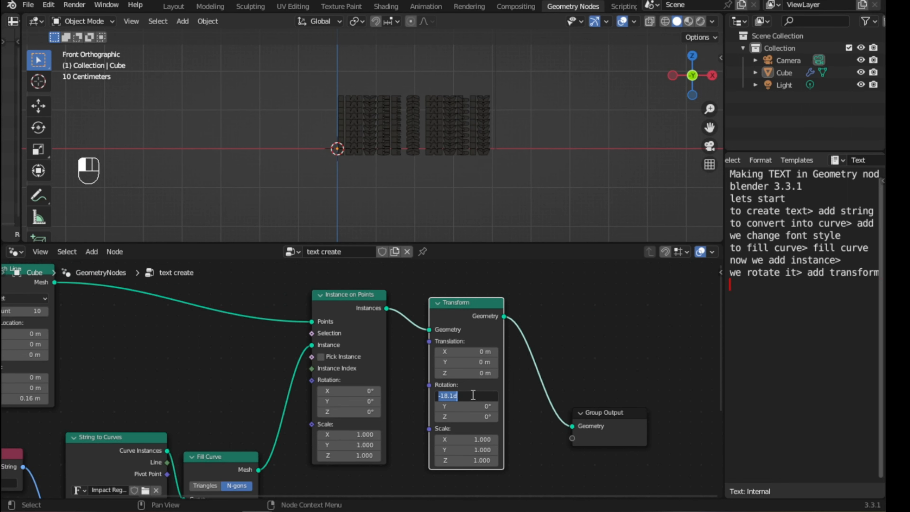
pyautogui.write('90')
pyautogui.press('Return')
pyautogui.moveTo(385, 163); pyautogui.dragTo(395, 195, button='middle')
pyautogui.scroll(2, 380, 172)
pyautogui.moveTo(370, 153); pyautogui.dragTo(387, 177, button='middle')
pyautogui.scroll(4, 378, 168)
pyautogui.scroll(-5, 377, 169)
pyautogui.hotkey('ctrl', 's')
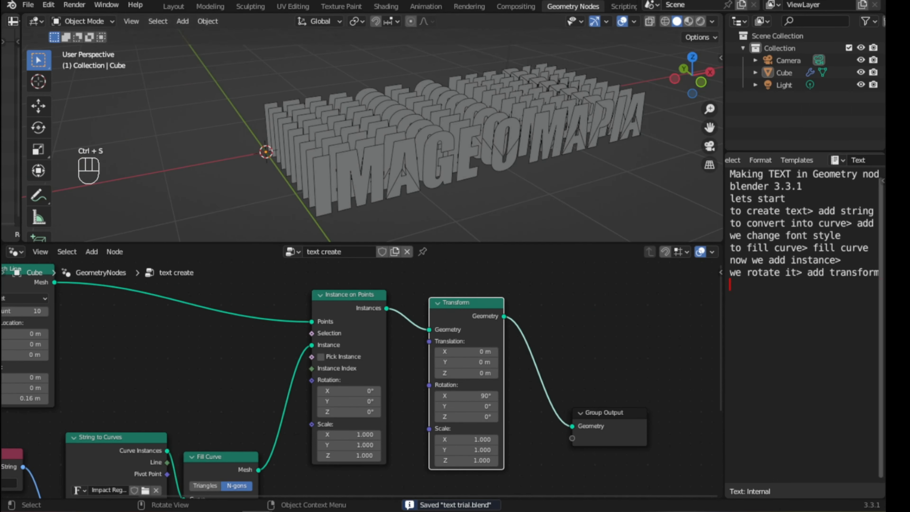
# Step: Switch the viewport's wireframe overlay off and back on to compare how the stacked text displays
pyautogui.click(634, 22)
pyautogui.click(558, 230)
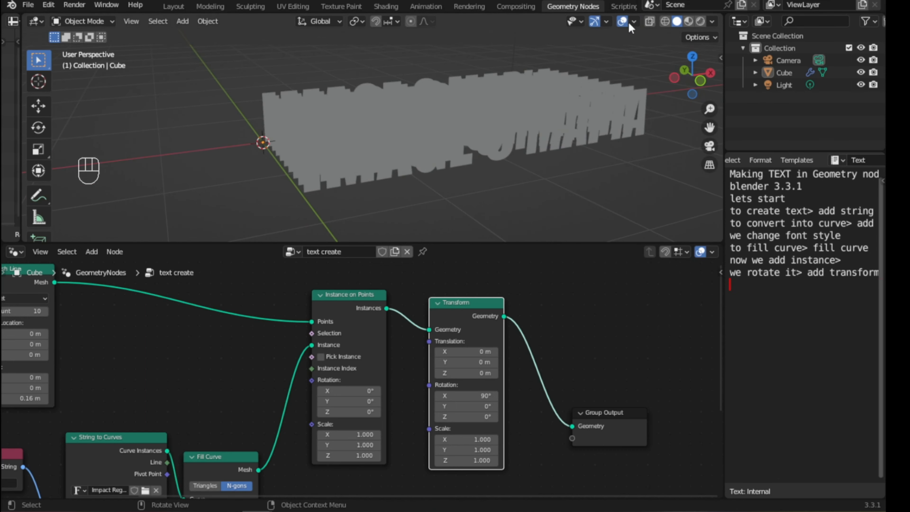
pyautogui.click(635, 22)
pyautogui.click(558, 229)
pyautogui.scroll(2, 466, 148)
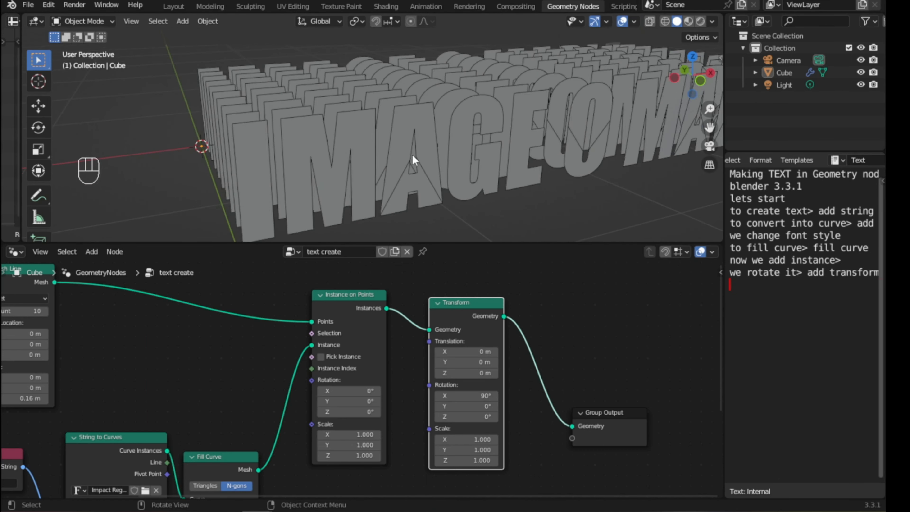
pyautogui.scroll(-1, 412, 160)
# Step: Shift Group Output away from Transform and insert a Mesh Boolean node in Difference mode between them
pyautogui.scroll(-2, 396, 358)
pyautogui.keyDown('shift'); pyautogui.moveTo(397, 356); pyautogui.dragTo(266, 359, button='middle'); pyautogui.keyUp('shift')
pyautogui.moveTo(453, 408); pyautogui.dragTo(536, 397)
pyautogui.hotkey('shift', 'a')
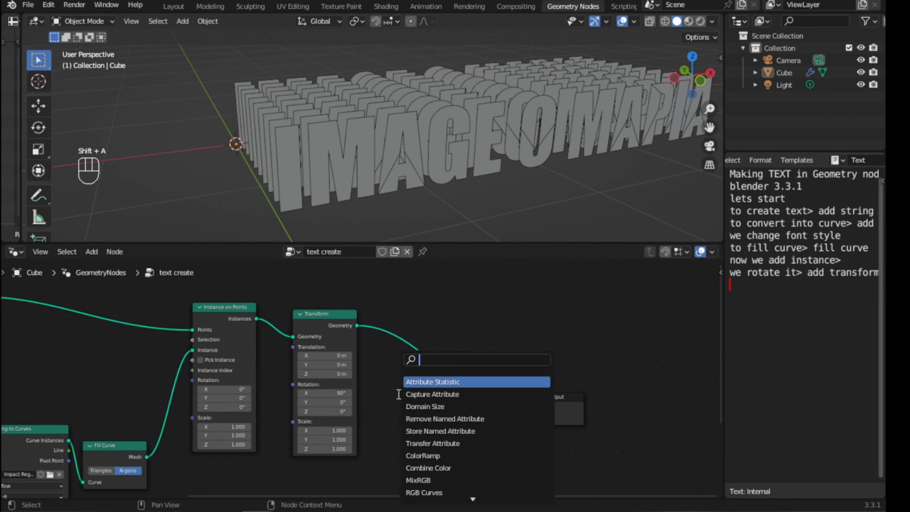
pyautogui.write('mesh bol')
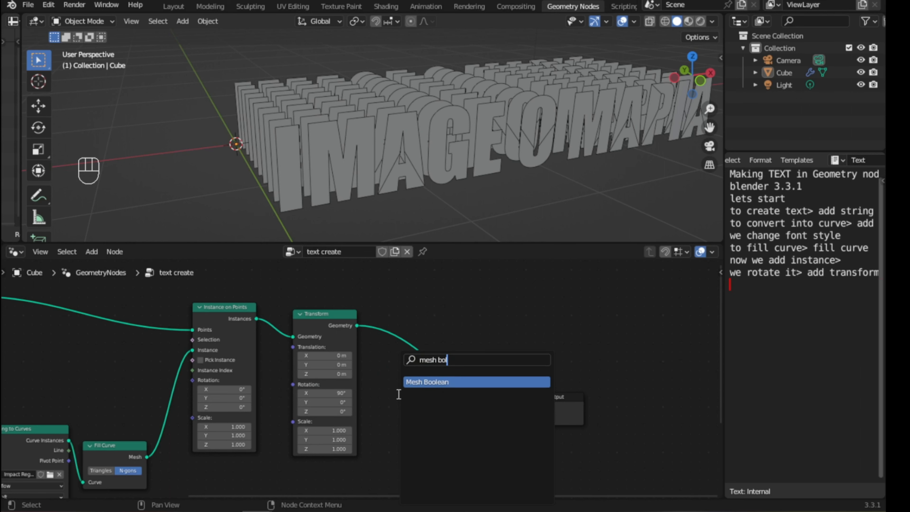
pyautogui.press('Return')
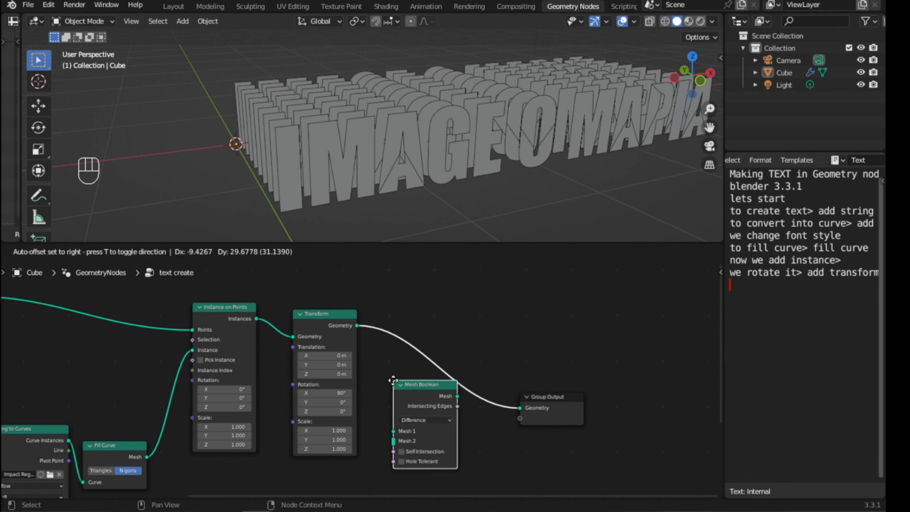
pyautogui.click(406, 327)
pyautogui.scroll(5, 366, 377)
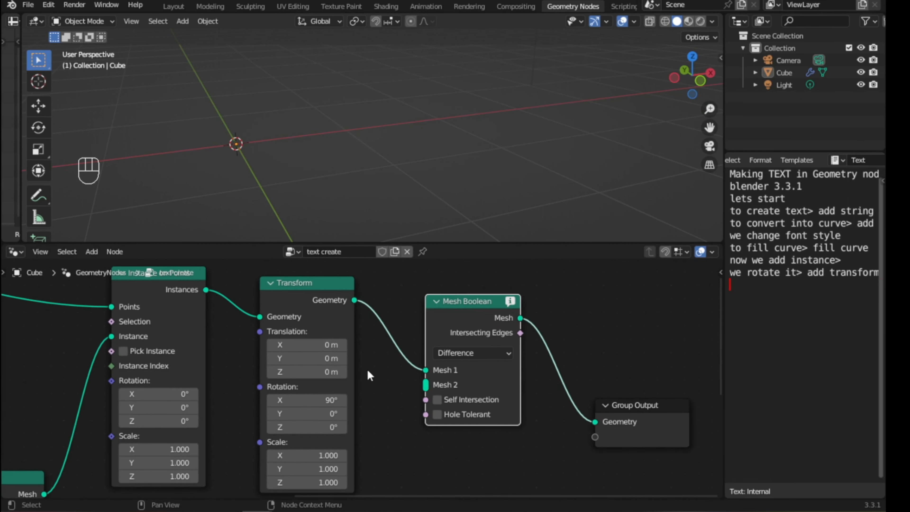
# Step: Check the Mesh Boolean node's warning and add an unconnected Realize Instances node above the node chain
pyautogui.moveTo(374, 370); pyautogui.dragTo(342, 368, button='middle')
pyautogui.moveTo(480, 303)
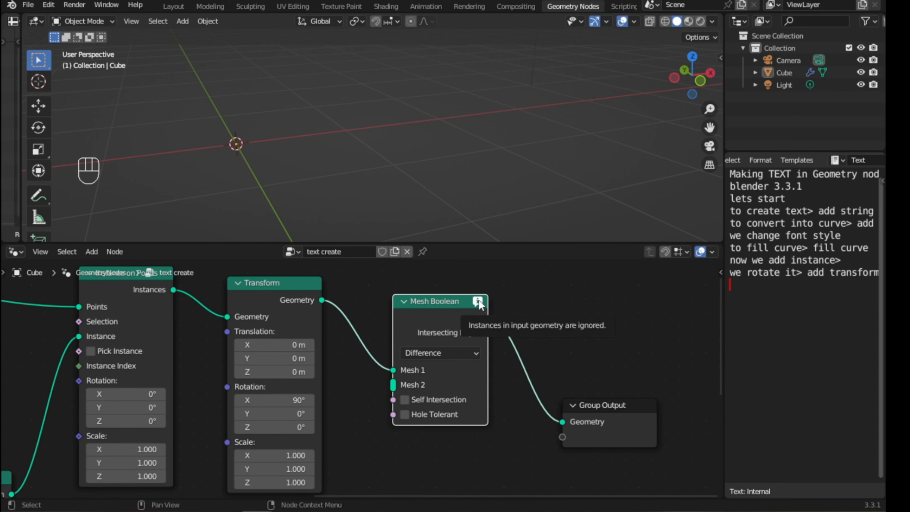
pyautogui.scroll(-2, 415, 353)
pyautogui.hotkey('shift', 'a')
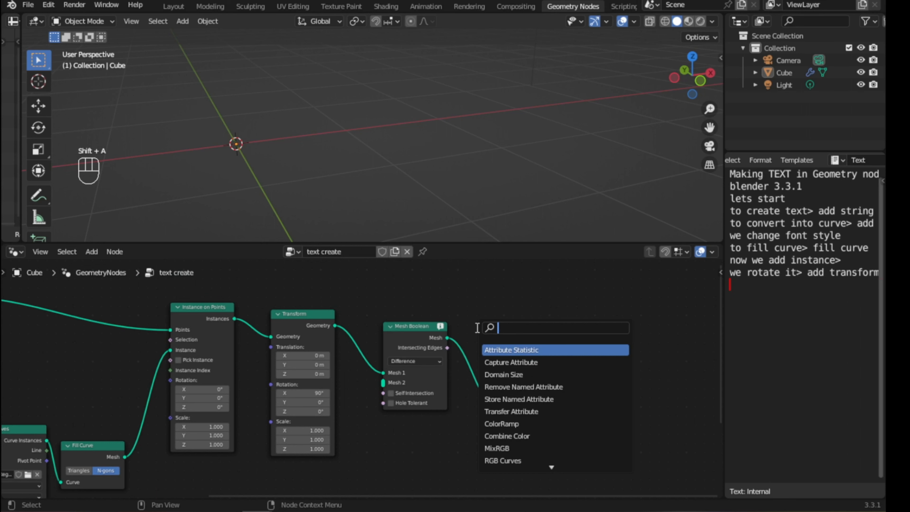
pyautogui.write('reali')
pyautogui.press('Return')
pyautogui.click(376, 322)
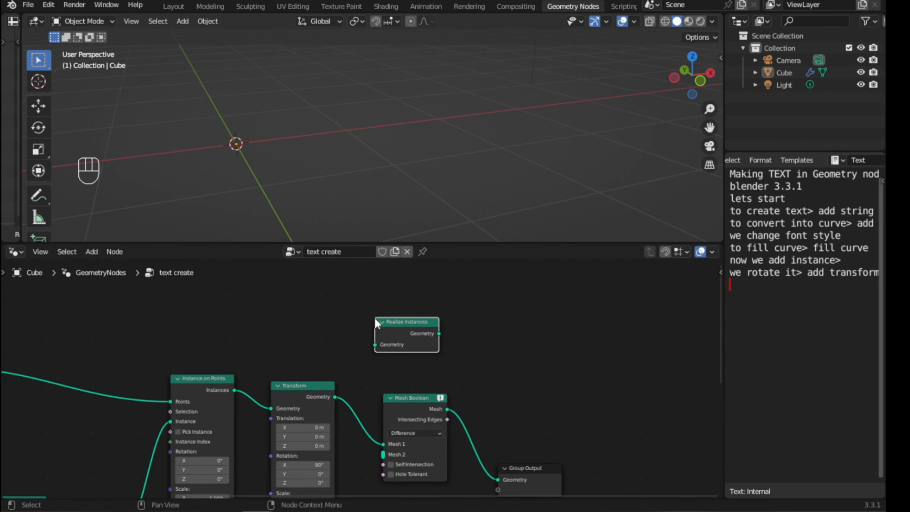
# Step: Move Mesh Boolean and Group Output apart, and insert Realize Instances on the link between Transform and Mesh Boolean
pyautogui.moveTo(422, 402); pyautogui.dragTo(463, 399)
pyautogui.moveTo(533, 468); pyautogui.dragTo(657, 430)
pyautogui.scroll(2, 466, 395)
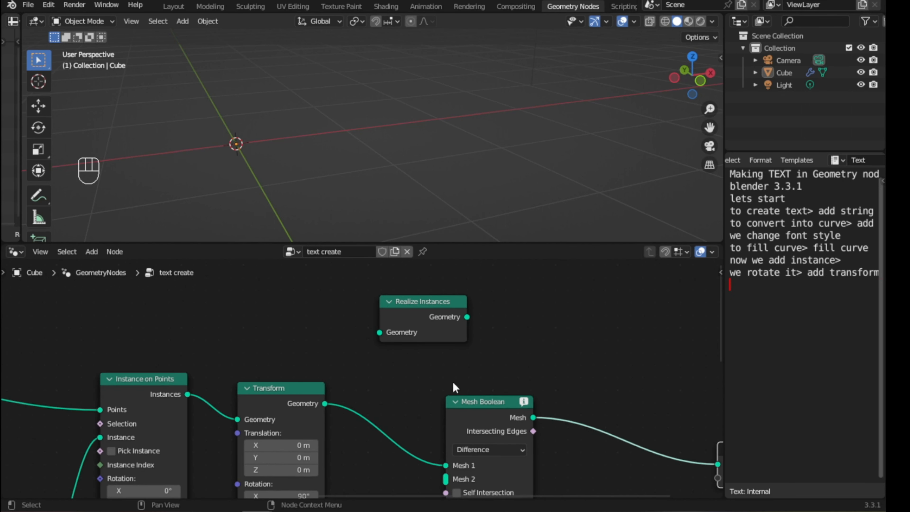
pyautogui.scroll(1, 456, 369)
pyautogui.moveTo(458, 297); pyautogui.dragTo(451, 414)
pyautogui.moveTo(544, 382); pyautogui.dragTo(434, 332, button='middle')
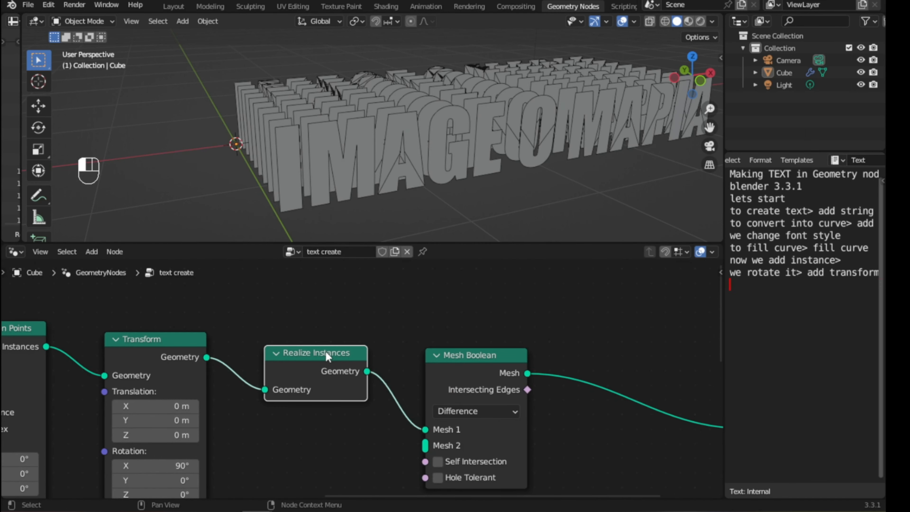
# Step: Mute the Realize Instances node to see its effect, and add the note "to fix the instance>add realize instance"
pyautogui.press('m')
pyautogui.moveTo(517, 356)
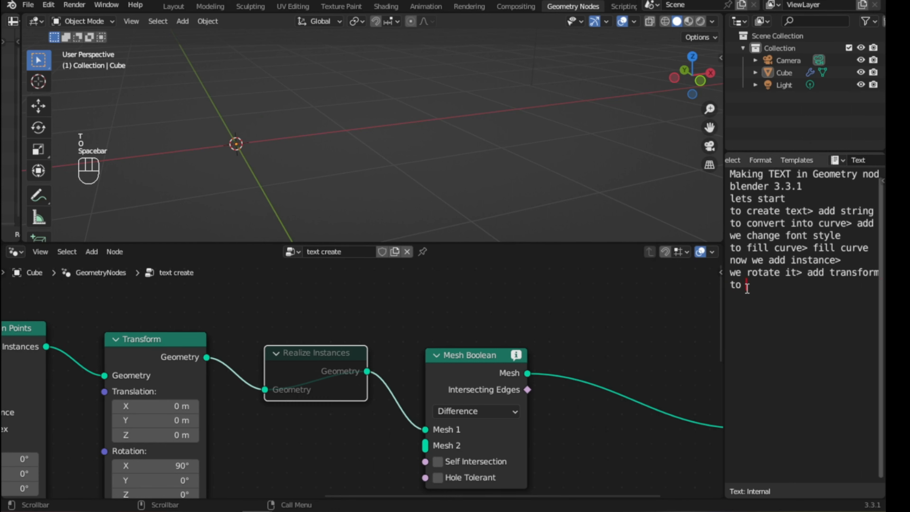
pyautogui.write('fix the instance>add')
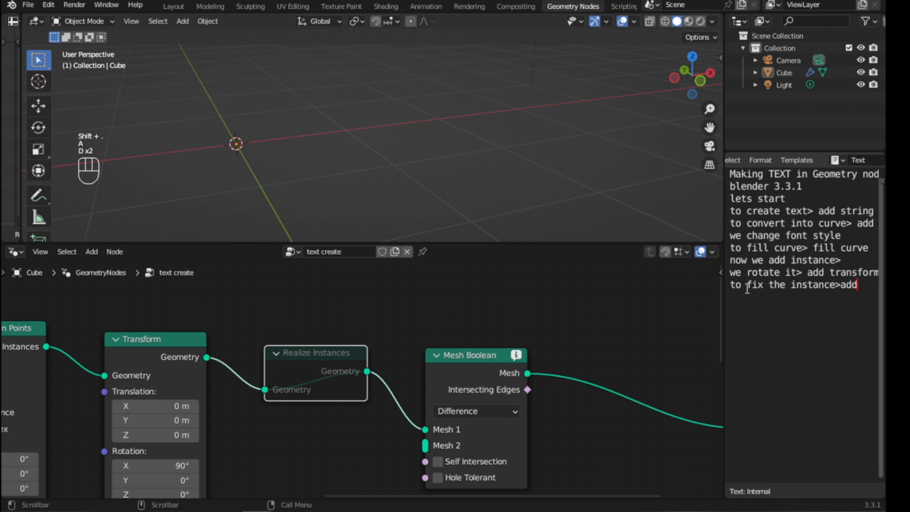
pyautogui.write(' realiz')
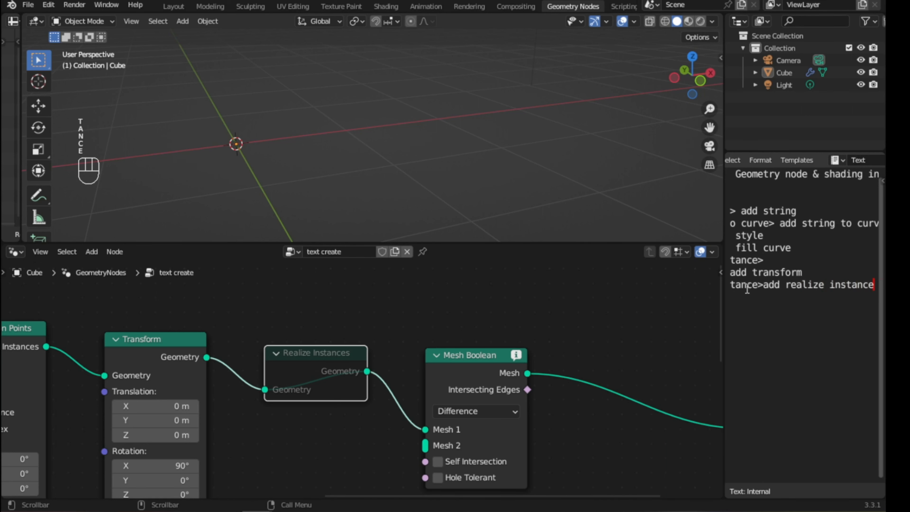
pyautogui.press('Return')
# Step: Re-enable the Realize Instances node and enlarge the text editor area in width and height
pyautogui.moveTo(721, 302); pyautogui.dragTo(684, 312)
pyautogui.press('m')
pyautogui.press('m')
pyautogui.press('m')
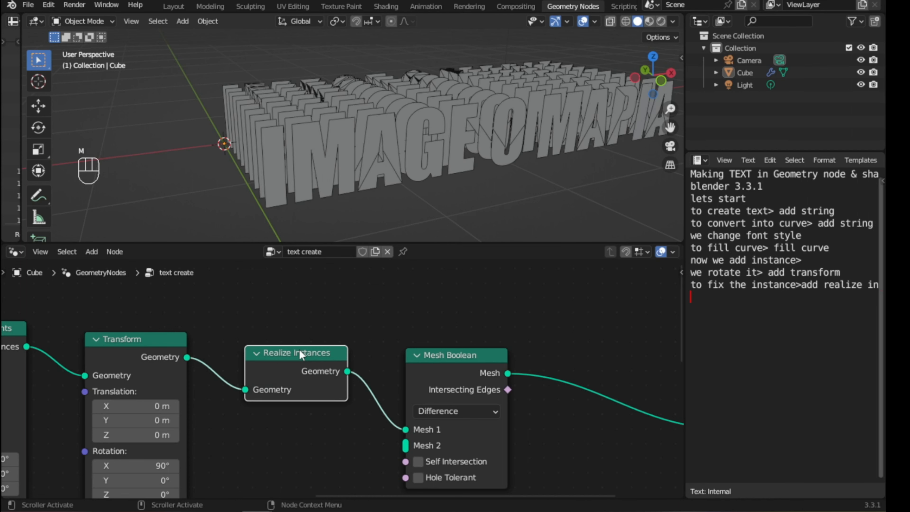
pyautogui.moveTo(682, 323); pyautogui.dragTo(689, 323)
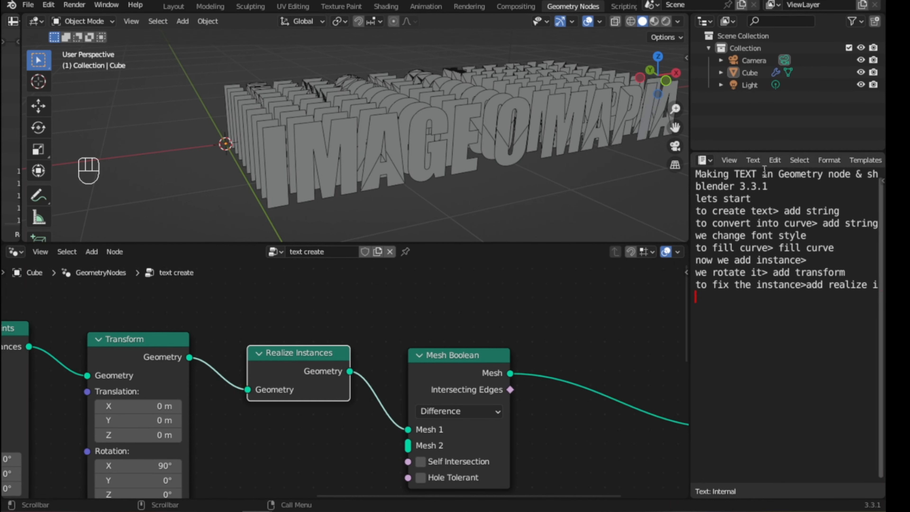
pyautogui.moveTo(770, 153); pyautogui.dragTo(770, 91)
# Step: Make room around the Mesh Boolean node and add the line "we extrude it/text" to the text notes
pyautogui.scroll(-1, 339, 320)
pyautogui.scroll(-1, 339, 320)
pyautogui.moveTo(383, 319); pyautogui.dragTo(275, 302, button='middle')
pyautogui.moveTo(369, 195); pyautogui.dragTo(372, 206, button='middle')
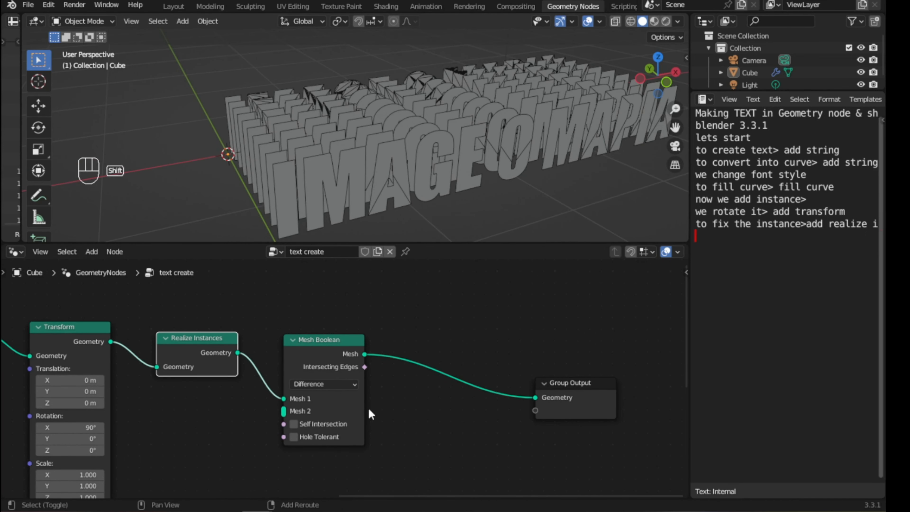
pyautogui.keyDown('shift'); pyautogui.moveTo(369, 410); pyautogui.dragTo(269, 404, button='middle'); pyautogui.keyUp('shift')
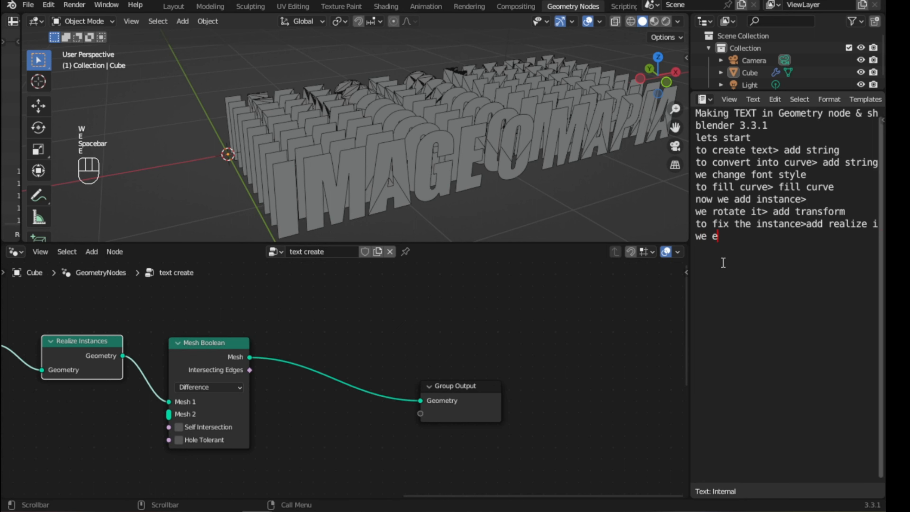
pyautogui.write('xtrude it/text')
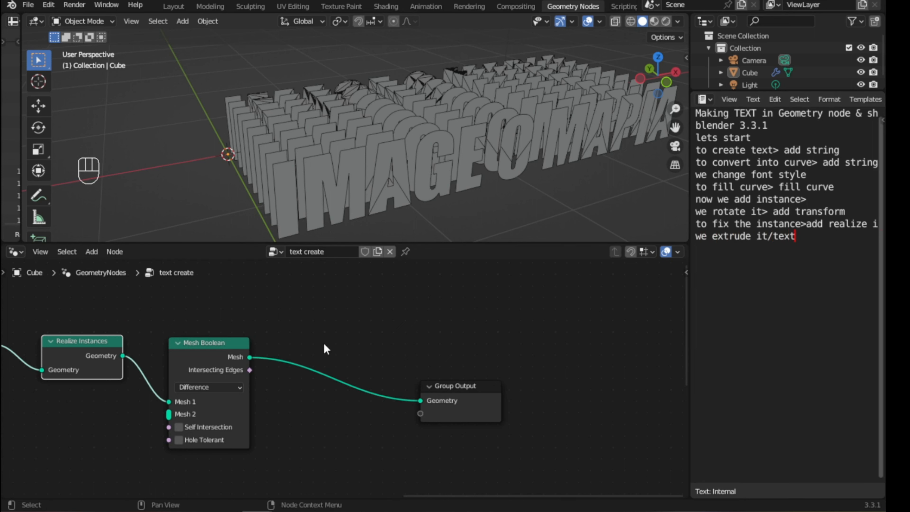
# Step: Insert an Extrude Mesh node on the link between Mesh Boolean and Group Output
pyautogui.hotkey('shift', 'a')
pyautogui.write('ext')
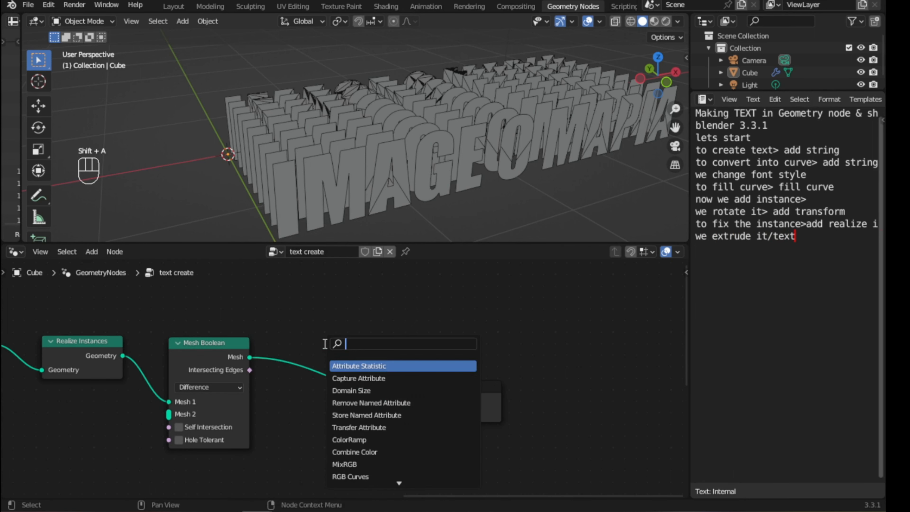
pyautogui.write('r')
pyautogui.press('Return')
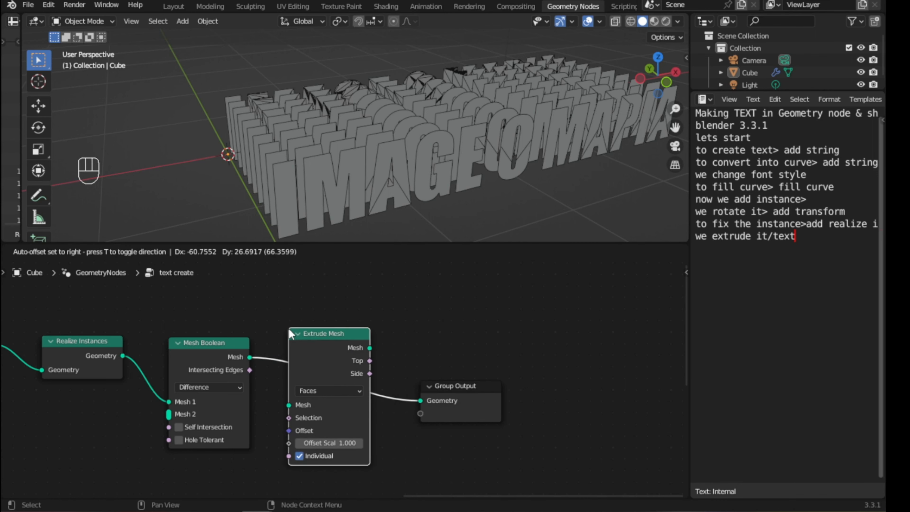
pyautogui.click(289, 328)
pyautogui.scroll(8, 402, 213)
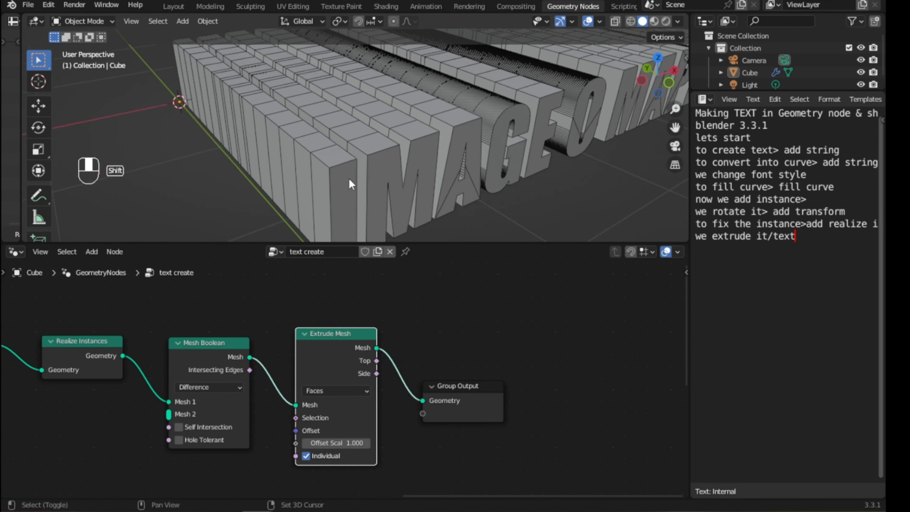
pyautogui.scroll(1, 315, 372)
# Step: Keep Extrude Mesh in Faces mode, set its Offset Scale to 0.050 and inspect the extruded letters
pyautogui.click(317, 394)
pyautogui.click(318, 396)
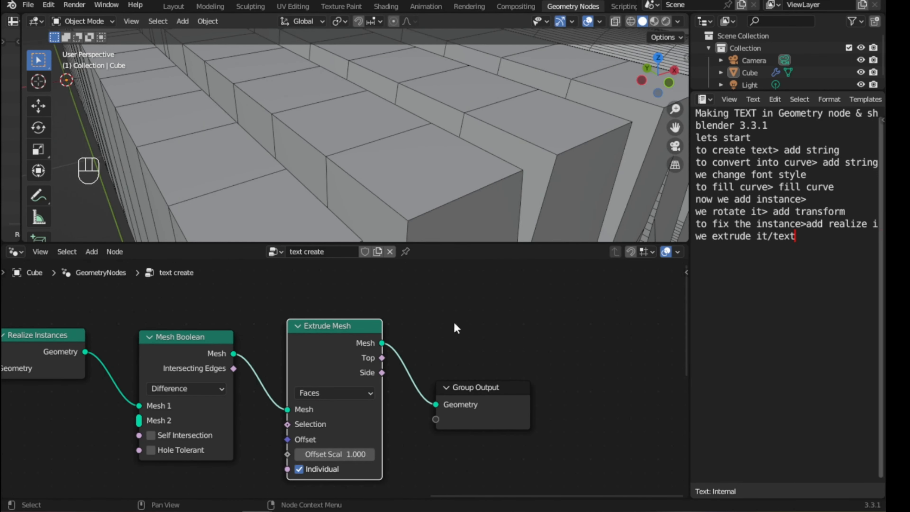
pyautogui.doubleClick(329, 454)
pyautogui.press('Return')
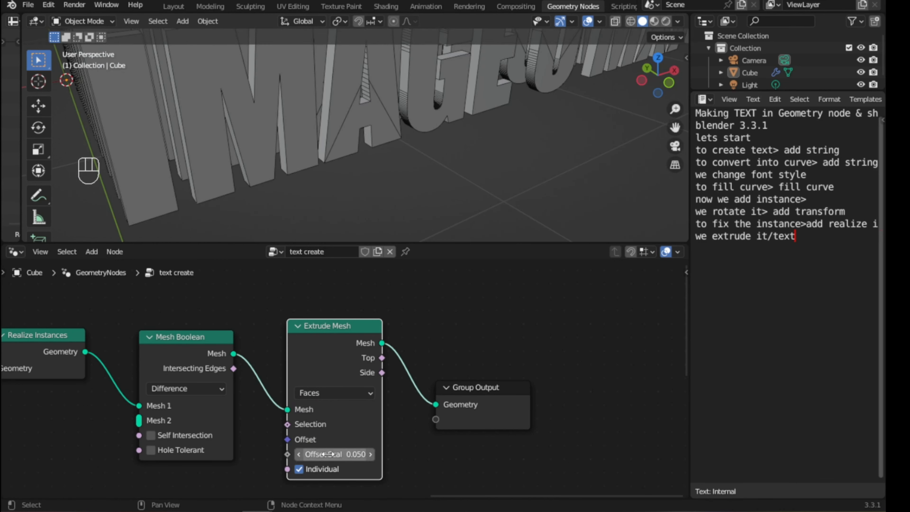
pyautogui.scroll(-3, 286, 128)
pyautogui.scroll(2, 285, 127)
pyautogui.moveTo(285, 127); pyautogui.dragTo(320, 151, button='middle')
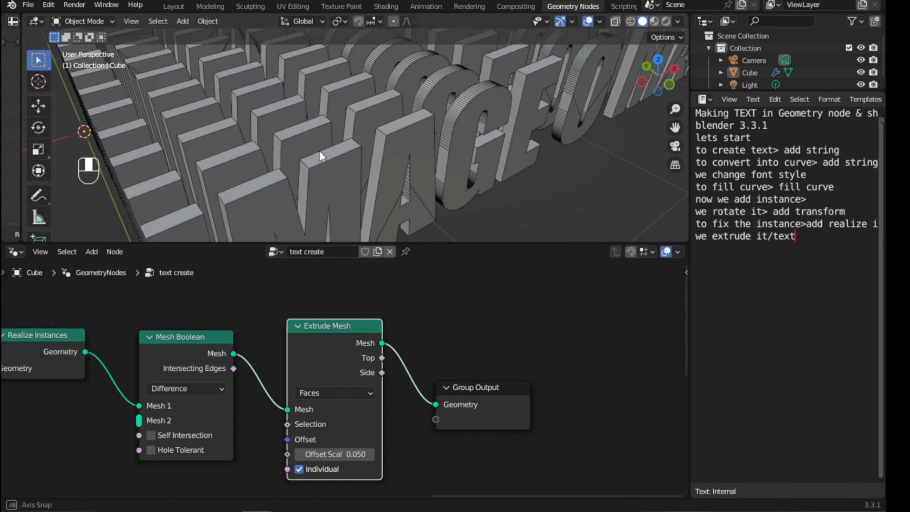
# Step: Set the Extrude Mesh Offset Scale to 0.070 and inspect the thicker letters from several angles
pyautogui.doubleClick(348, 452)
pyautogui.write('.07')
pyautogui.press('Return')
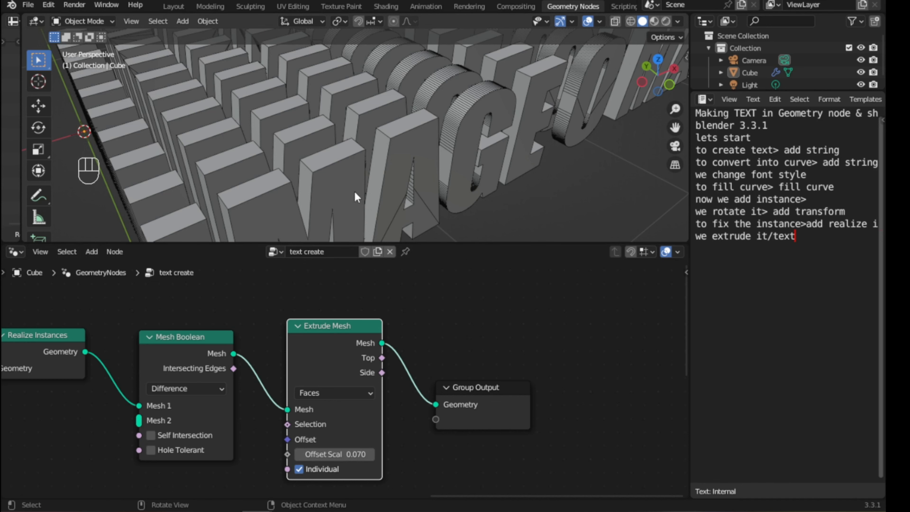
pyautogui.moveTo(355, 192); pyautogui.dragTo(360, 201, button='middle')
pyautogui.moveTo(376, 154); pyautogui.dragTo(482, 152, button='middle')
# Step: Switch the Fill Curve node from Triangles to N-gons and inspect the letter faces
pyautogui.moveTo(323, 427); pyautogui.dragTo(638, 379, button='middle')
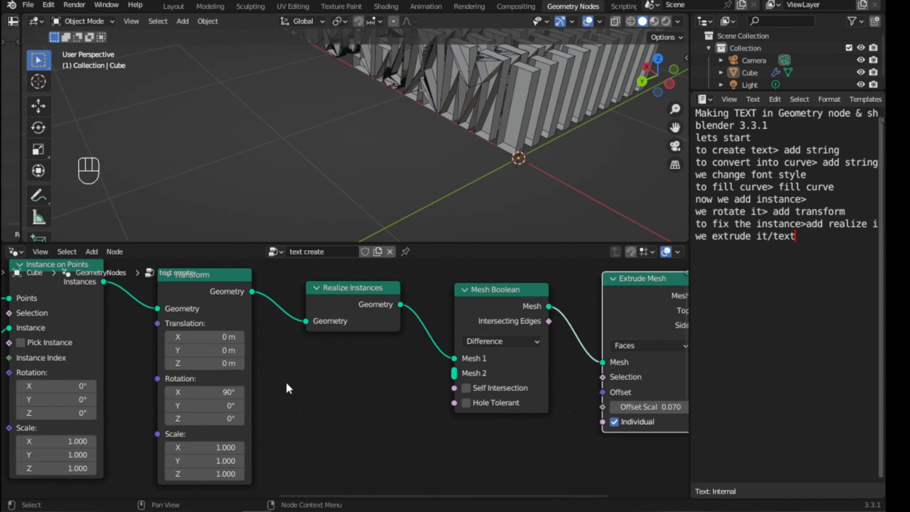
pyautogui.scroll(-2, 292, 391)
pyautogui.moveTo(295, 395); pyautogui.dragTo(624, 341, button='middle')
pyautogui.click(262, 435)
pyautogui.keyDown('shift'); pyautogui.moveTo(447, 107); pyautogui.dragTo(432, 182, button='middle'); pyautogui.keyUp('shift')
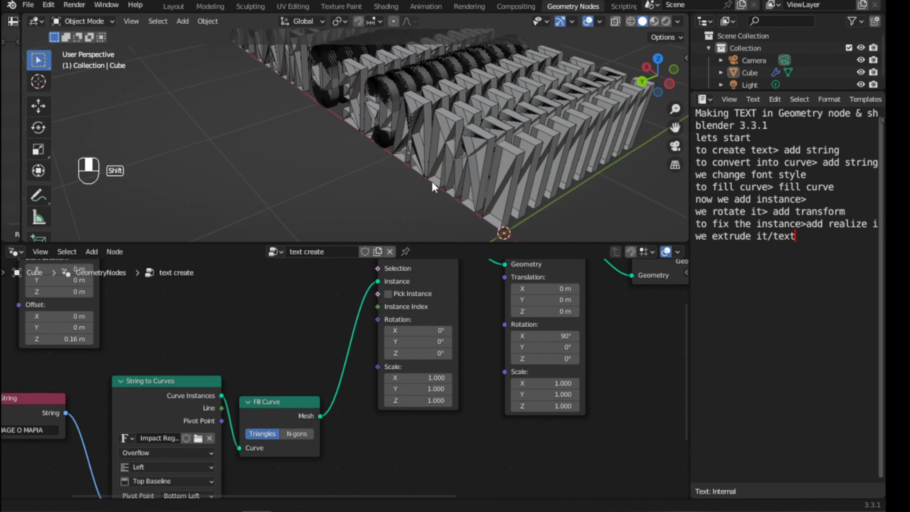
pyautogui.scroll(5, 502, 174)
pyautogui.click(297, 434)
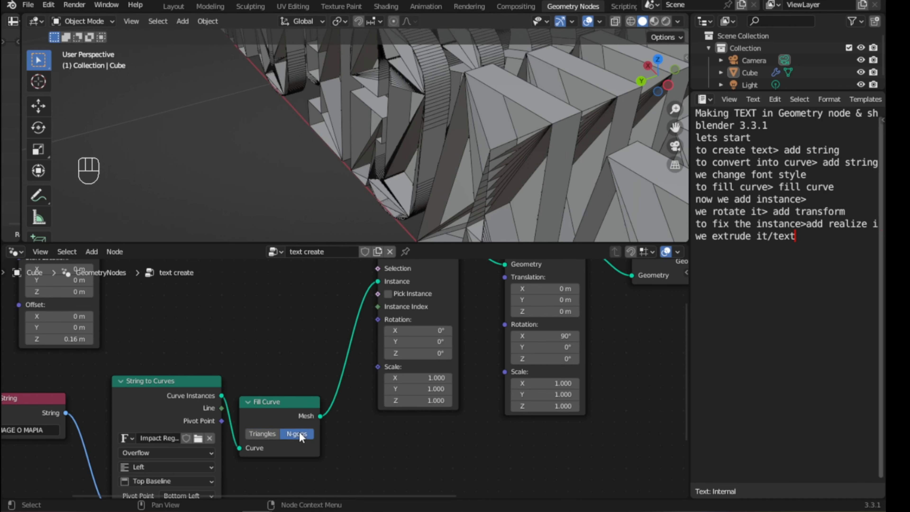
pyautogui.scroll(-5, 462, 161)
pyautogui.moveTo(339, 149); pyautogui.dragTo(388, 197, button='middle')
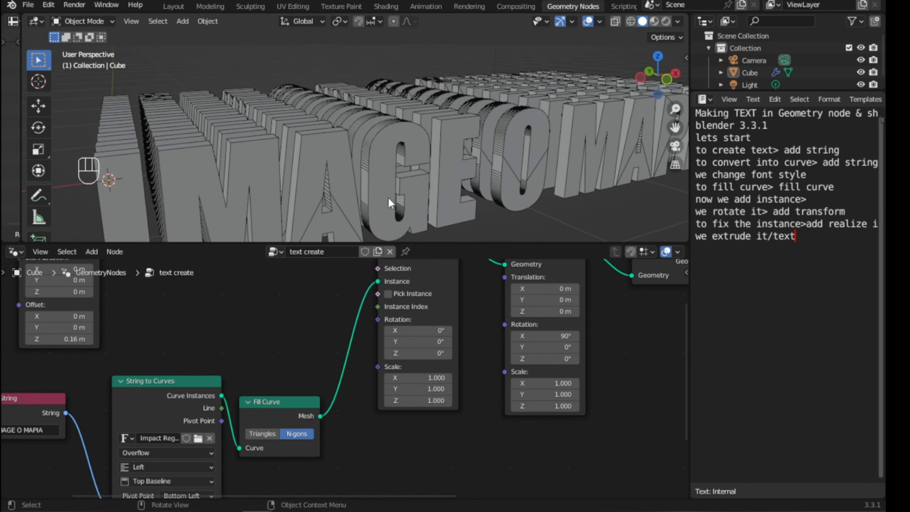
# Step: Make room before Group Output and insert a Set Material node on the link after Extrude Mesh
pyautogui.scroll(-1, 435, 369)
pyautogui.moveTo(435, 369); pyautogui.dragTo(95, 405, button='middle')
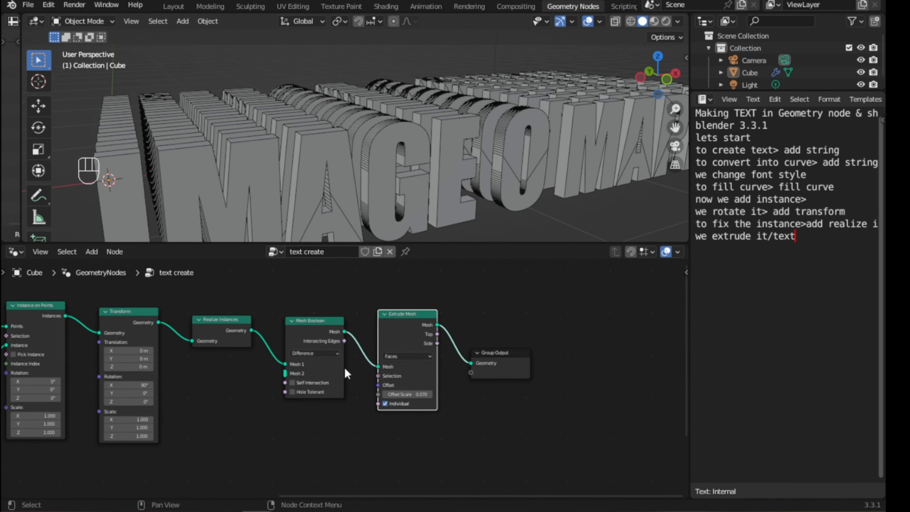
pyautogui.moveTo(484, 357); pyautogui.dragTo(535, 353)
pyautogui.scroll(1, 482, 317)
pyautogui.moveTo(482, 317); pyautogui.dragTo(386, 349, button='middle')
pyautogui.hotkey('shift', 'a')
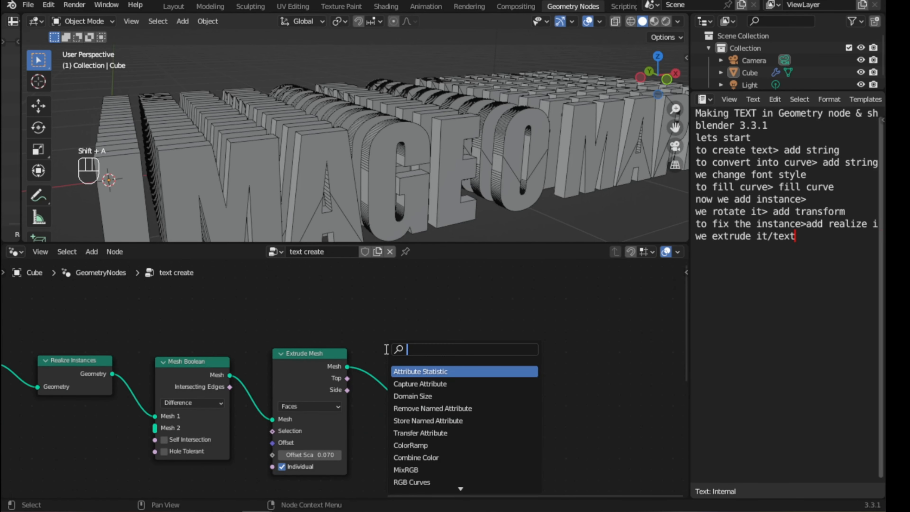
pyautogui.write('maetial')
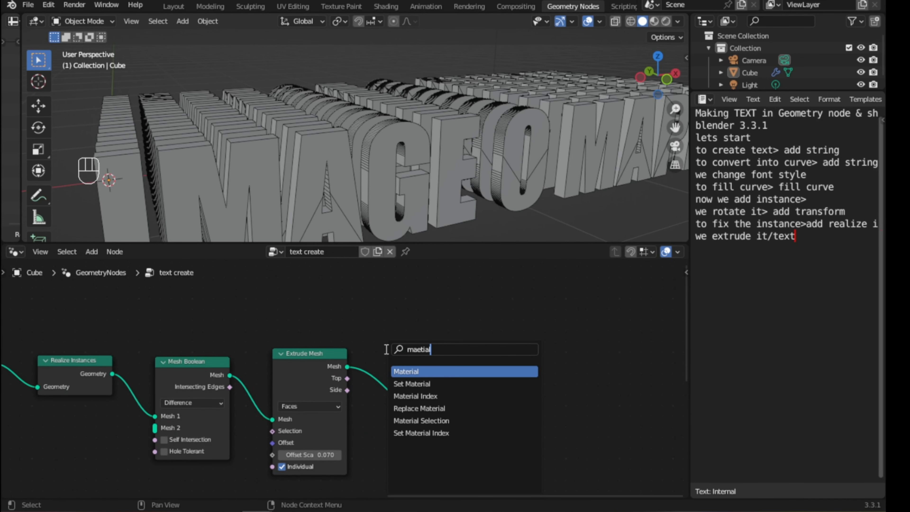
pyautogui.press('Down')
pyautogui.press('Return')
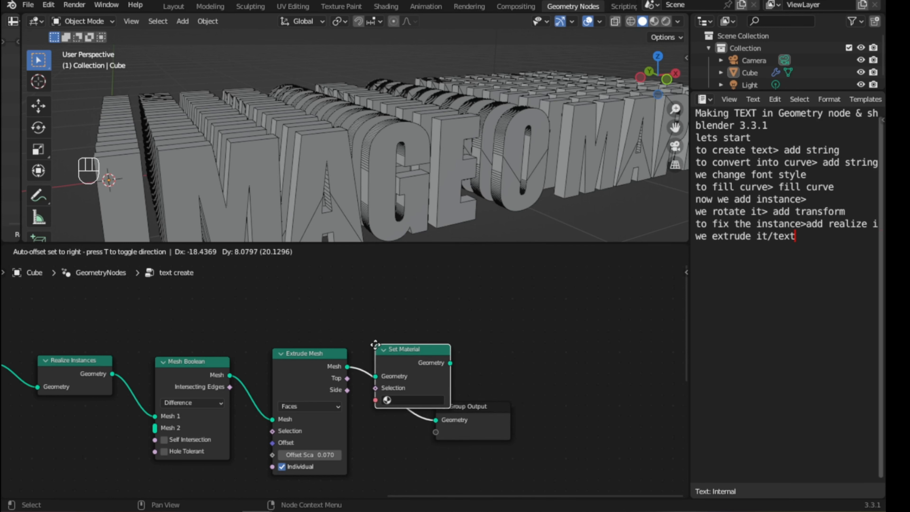
pyautogui.click(391, 365)
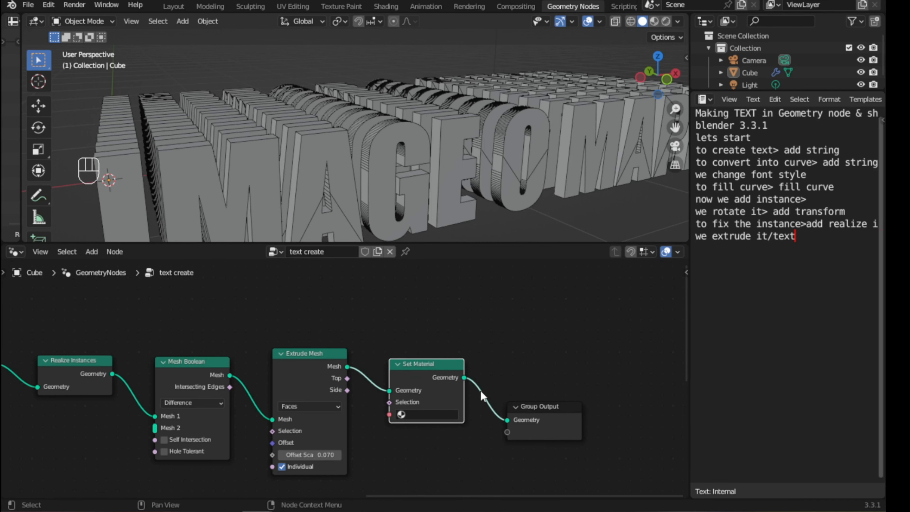
# Step: Assign the existing "Material" to the Set Material node and save the file
pyautogui.click(420, 417)
pyautogui.click(422, 301)
pyautogui.scroll(1, 421, 339)
pyautogui.hotkey('ctrl', 's')
# Step: Preview the letters in Material Preview and Rendered shading, turn off the wireframe overlay, return to Solid shading and save
pyautogui.click(656, 21)
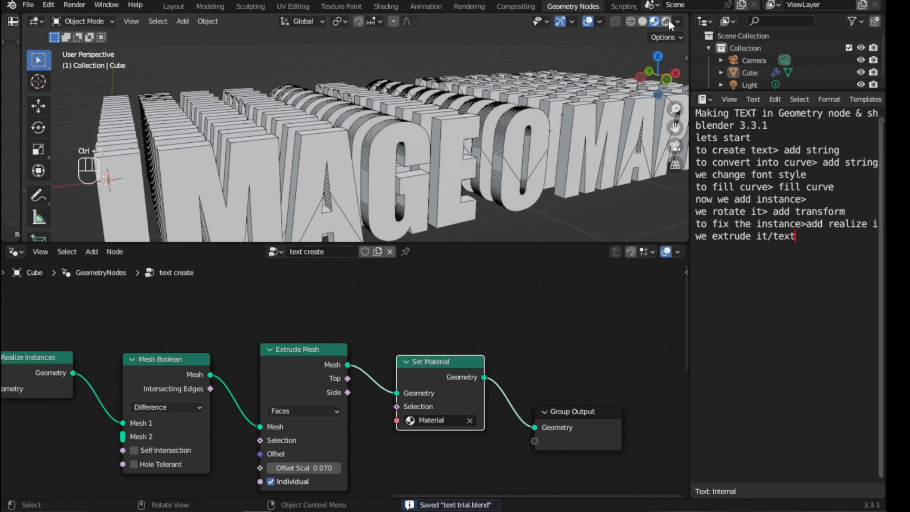
pyautogui.click(667, 20)
pyautogui.moveTo(483, 159); pyautogui.dragTo(484, 173, button='middle')
pyautogui.click(600, 21)
pyautogui.click(524, 229)
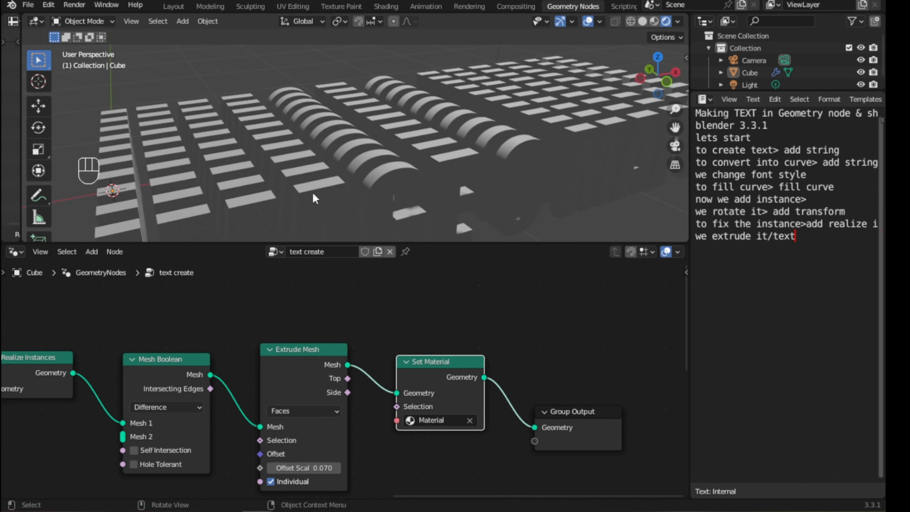
pyautogui.click(643, 21)
pyautogui.scroll(-2, 479, 330)
pyautogui.hotkey('ctrl', 's')
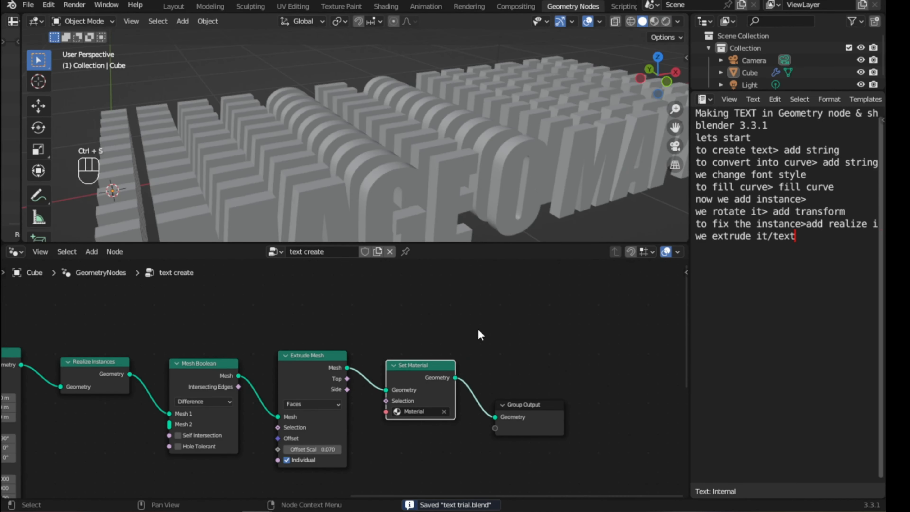
# Step: Add the line "now add material" to the text notes
pyautogui.write('add maete')
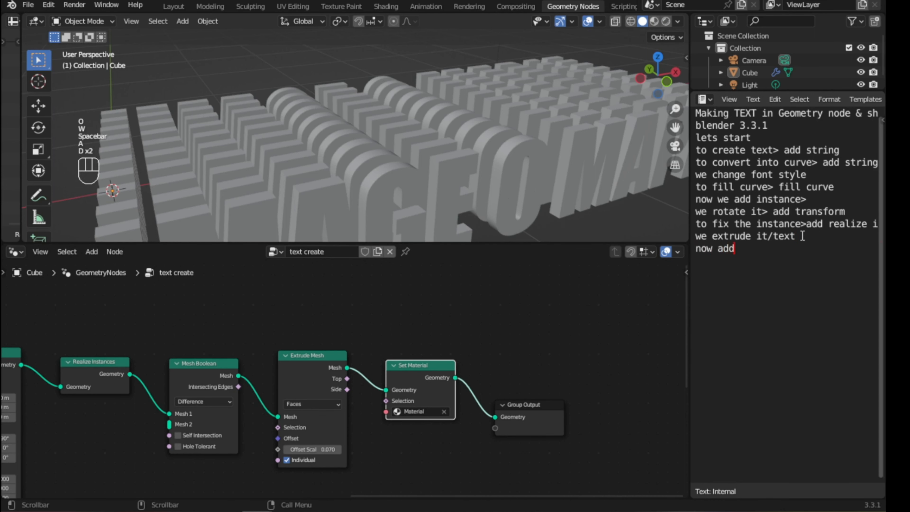
pyautogui.press('BackSpace')
pyautogui.press('BackSpace')
pyautogui.press('BackSpace')
pyautogui.write('terial')
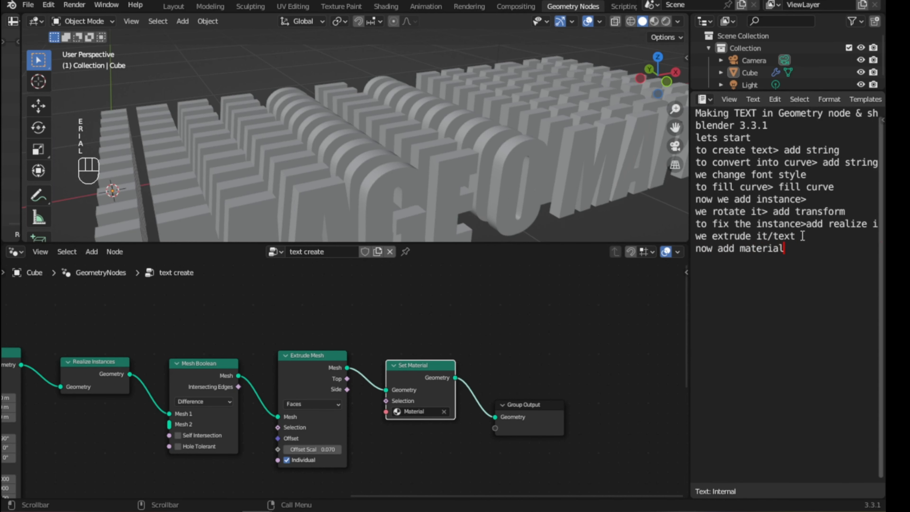
# Step: Maximize the node editor and move the Mesh Line, String, String to Curves and Fill Curve nodes closer to Instance on Points
pyautogui.hotkey('ctrl', 'space')
pyautogui.scroll(-3, 451, 326)
pyautogui.keyDown('ctrl'); pyautogui.hscroll(-3, 467, 332); pyautogui.keyUp('ctrl')
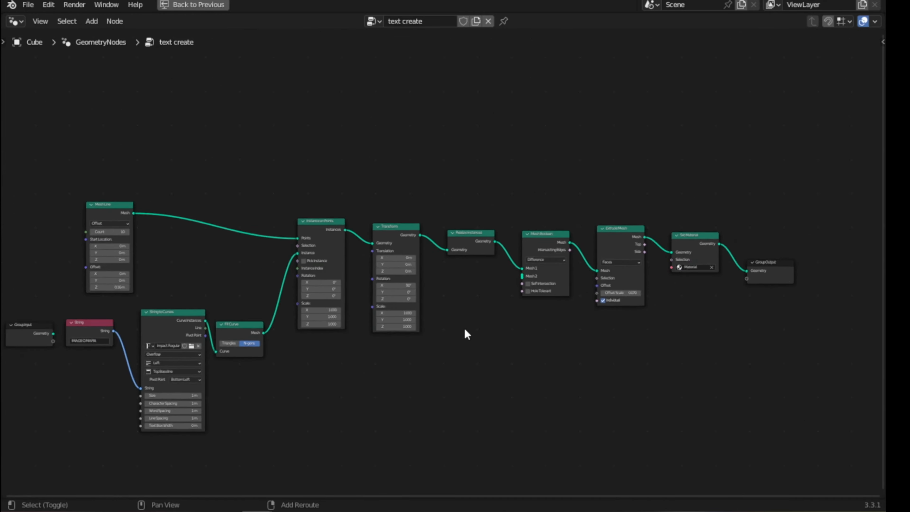
pyautogui.scroll(2, 162, 333)
pyautogui.scroll(2, 187, 264)
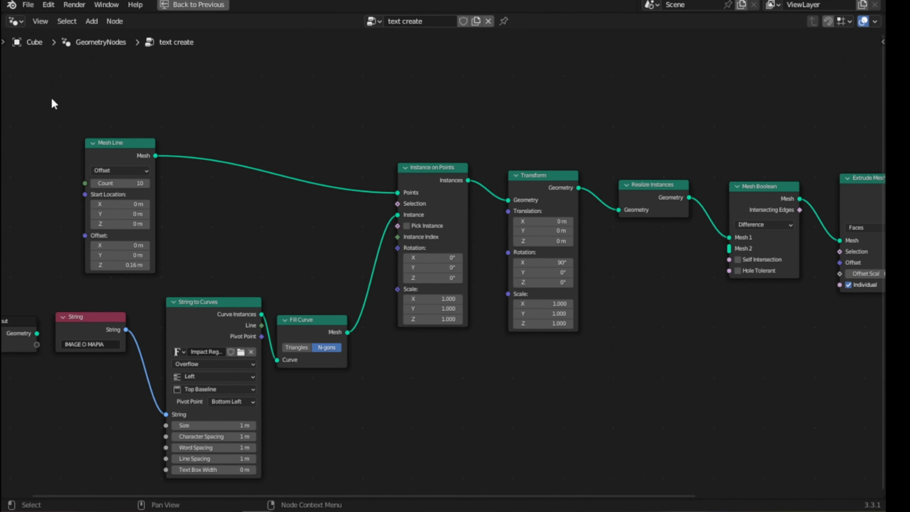
pyautogui.moveTo(52, 104); pyautogui.dragTo(313, 482)
pyautogui.press('g')
pyautogui.click(318, 377)
pyautogui.click(318, 377)
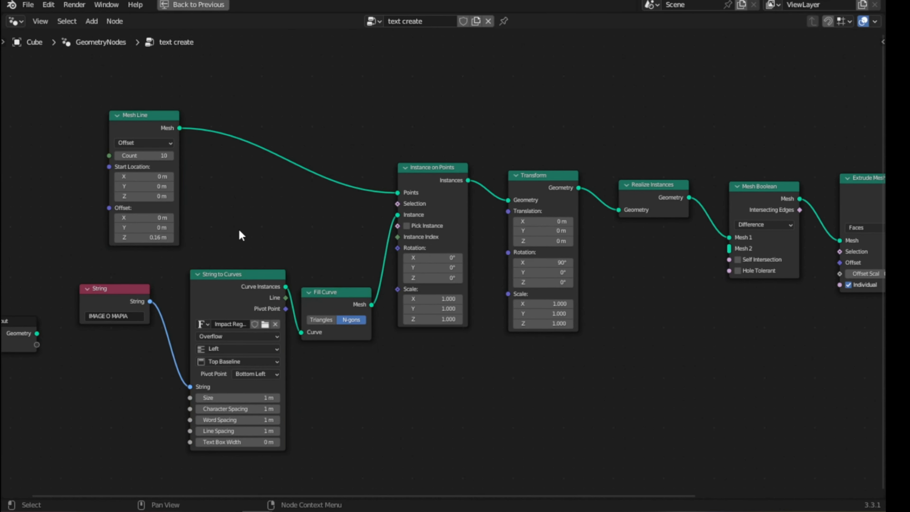
# Step: Tighten the spacing of the nodes from Transform to Group Output, deselect them and restore the normal editor layout
pyautogui.keyDown('ctrl'); pyautogui.hscroll(3, 385, 225); pyautogui.keyUp('ctrl')
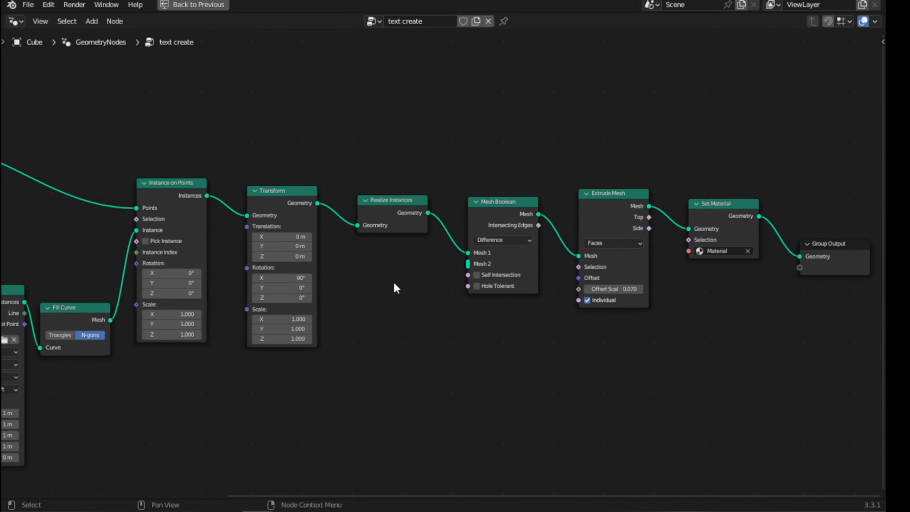
pyautogui.moveTo(361, 61); pyautogui.dragTo(790, 378)
pyautogui.press('s')
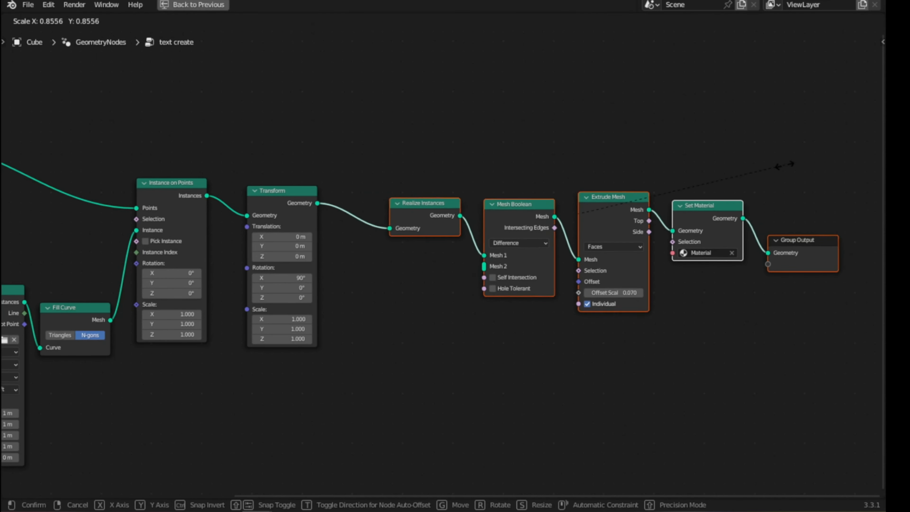
pyautogui.click(762, 174)
pyautogui.press('g')
pyautogui.click(681, 175)
pyautogui.moveTo(237, 126); pyautogui.dragTo(811, 450)
pyautogui.press('s')
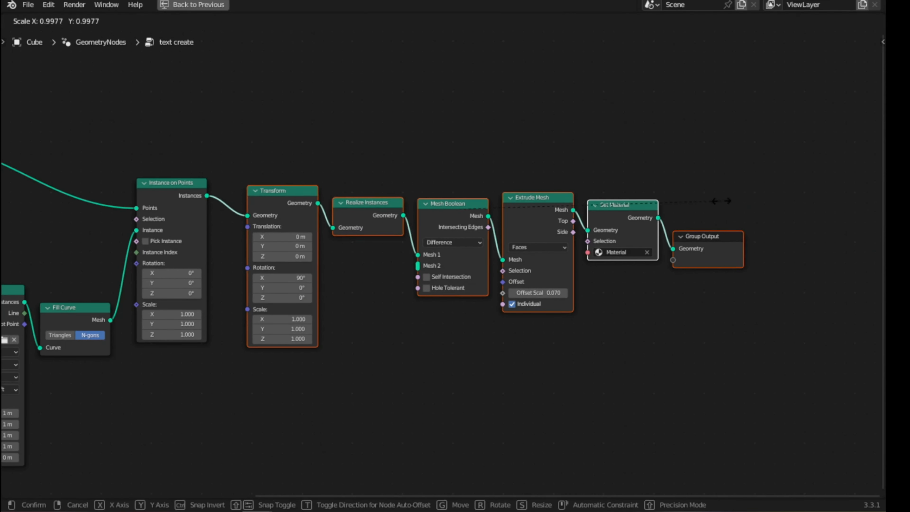
pyautogui.click(714, 200)
pyautogui.keyDown('ctrl'); pyautogui.hscroll(-2, 574, 358); pyautogui.keyUp('ctrl')
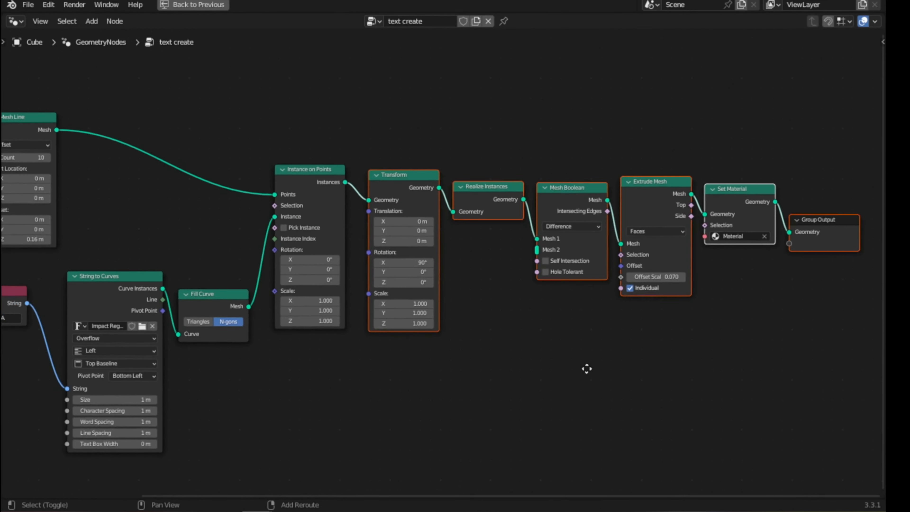
pyautogui.click(589, 368)
pyautogui.hotkey('ctrl', 'space')
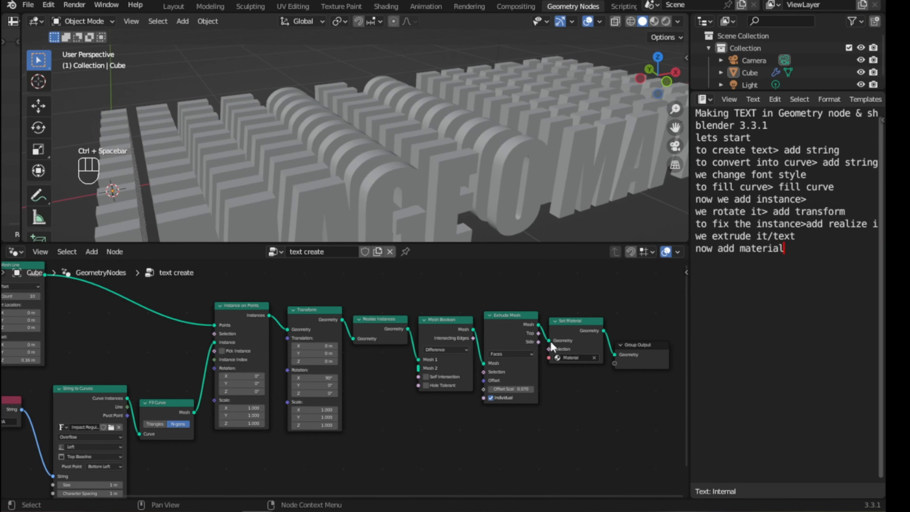
# Step: Open the Shading workspace and replace its Properties editor with a widened text editor showing the notes
pyautogui.click(386, 7)
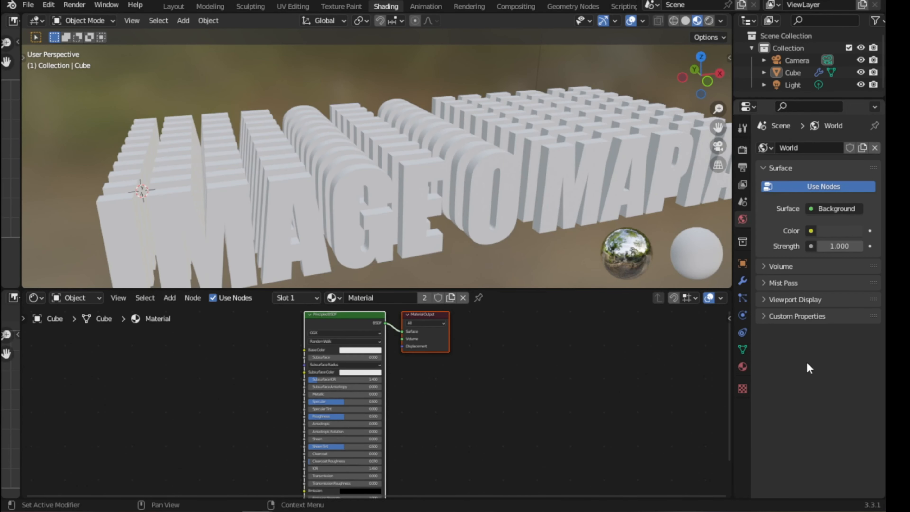
pyautogui.hotkey('shift', 'F11')
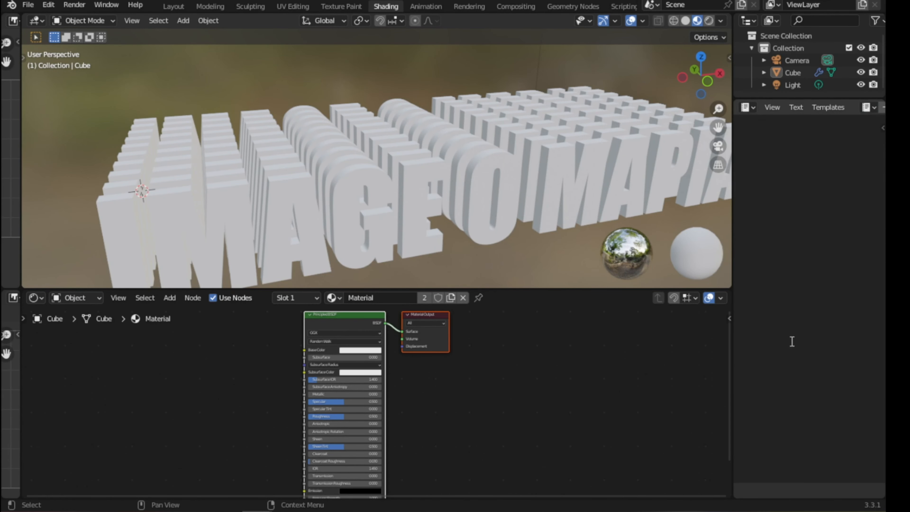
pyautogui.moveTo(733, 291); pyautogui.dragTo(636, 251)
pyautogui.click(776, 107)
pyautogui.click(668, 127)
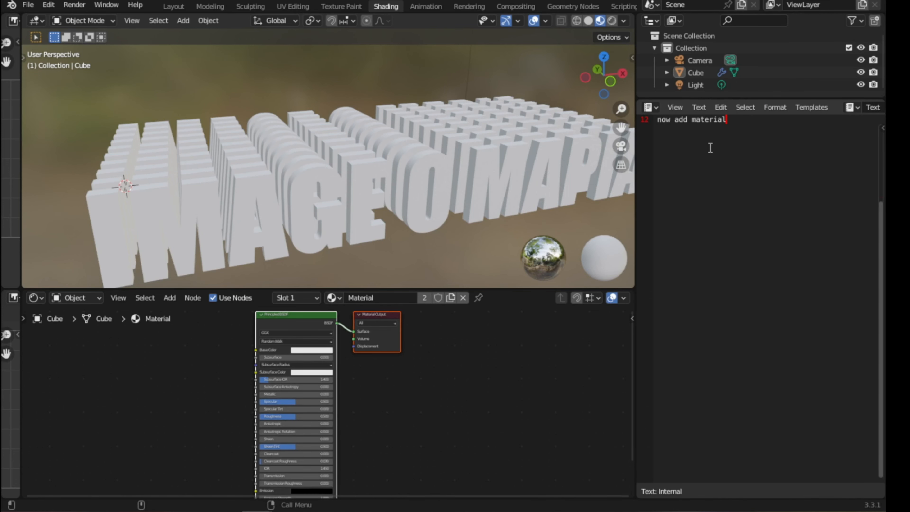
# Step: Hide the line numbers in the notes, enlarge the font, narrow the text area and start a new line
pyautogui.scroll(-5, 840, 104)
pyautogui.click(851, 108)
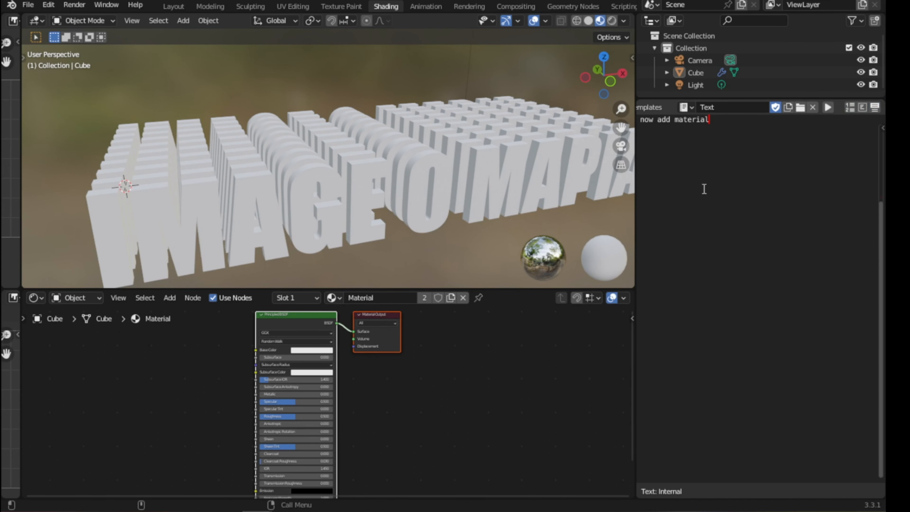
pyautogui.keyDown('ctrl'); pyautogui.scroll(4, 704, 189); pyautogui.keyUp('ctrl')
pyautogui.moveTo(638, 169); pyautogui.dragTo(704, 172)
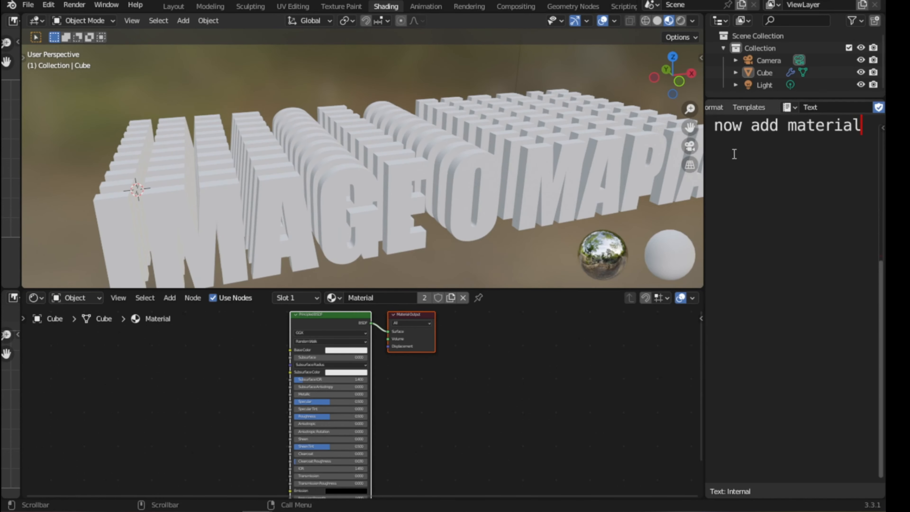
pyautogui.press('Return')
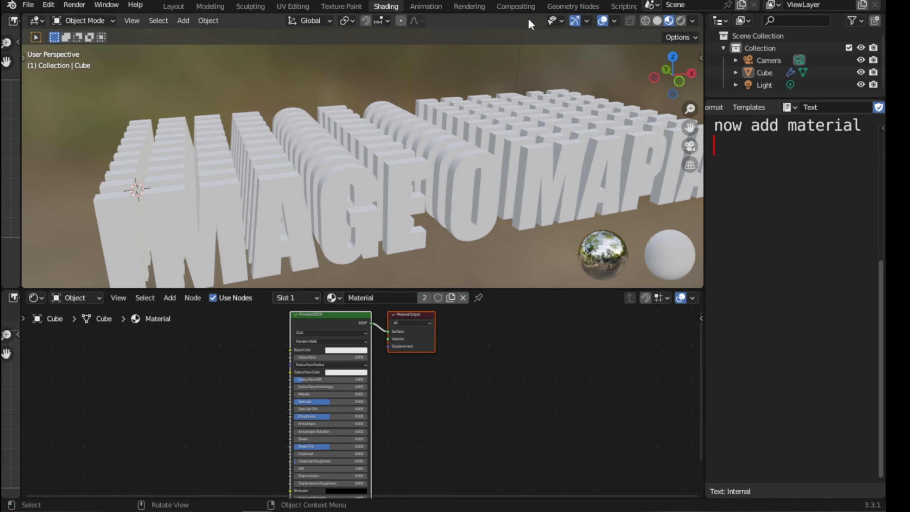
# Step: Enable Screencast Keys in the Shading workspace's 3D viewport, make the node editor taller and save the file
pyautogui.click(564, 7)
pyautogui.click(386, 7)
pyautogui.press('n')
pyautogui.click(696, 161)
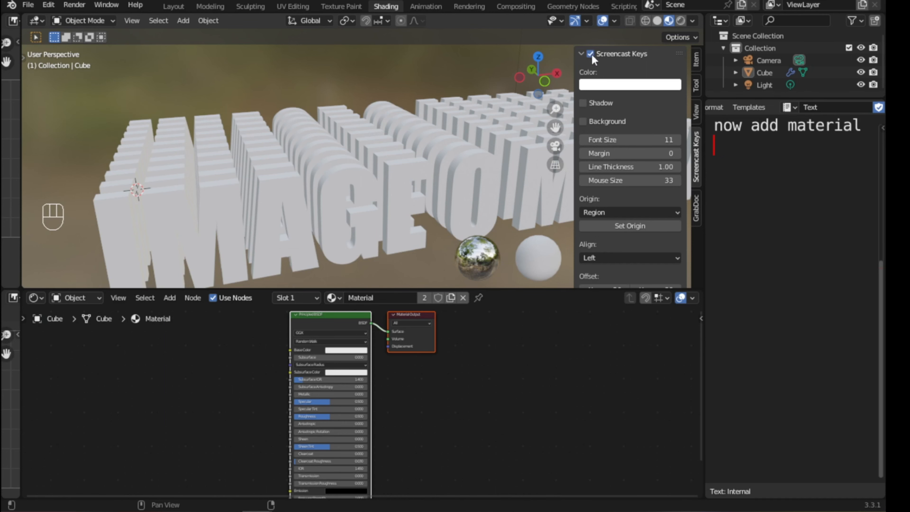
pyautogui.press('n')
pyautogui.moveTo(513, 289); pyautogui.dragTo(510, 235)
pyautogui.moveTo(509, 230); pyautogui.dragTo(426, 197, button='middle')
pyautogui.hotkey('ctrl', 's')
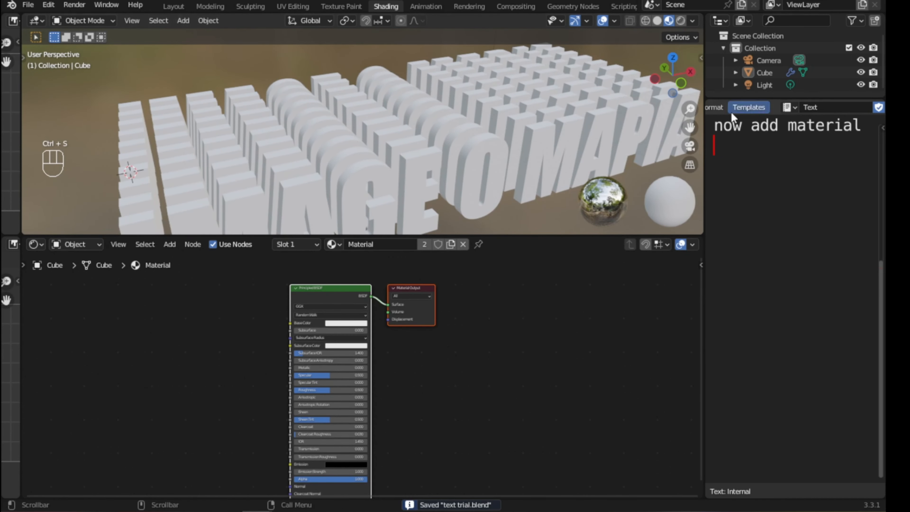
# Step: Enlarge the Outliner area downward and change it to the Properties editor showing the render settings
pyautogui.moveTo(780, 98); pyautogui.dragTo(762, 310)
pyautogui.hotkey('shift', 'F7')
pyautogui.click(714, 64)
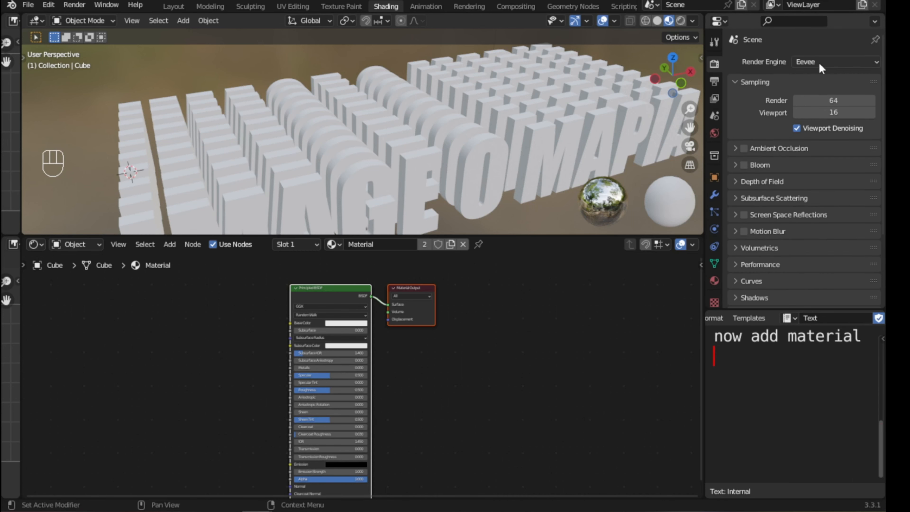
# Step: Enable Ambient Occlusion and Screen Space Reflections for the Eevee render engine, leaving Bloom off
pyautogui.click(745, 149)
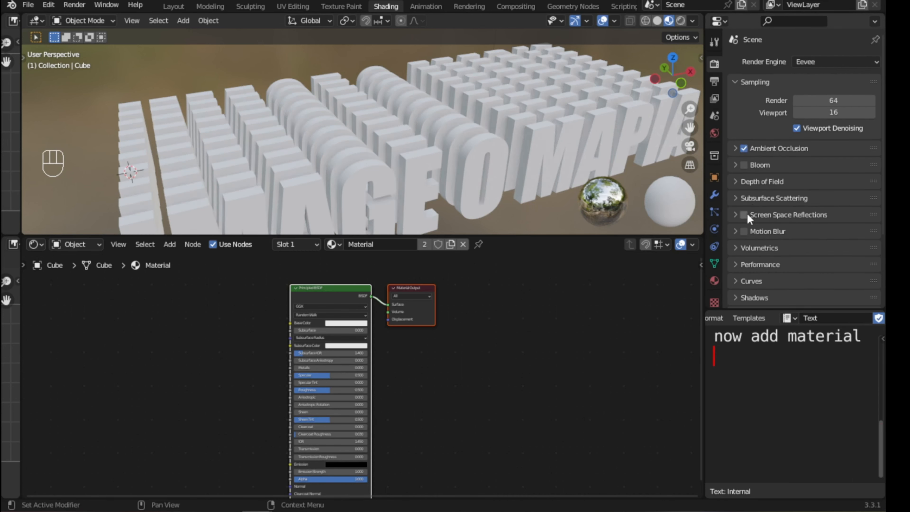
pyautogui.click(745, 171)
pyautogui.click(745, 171)
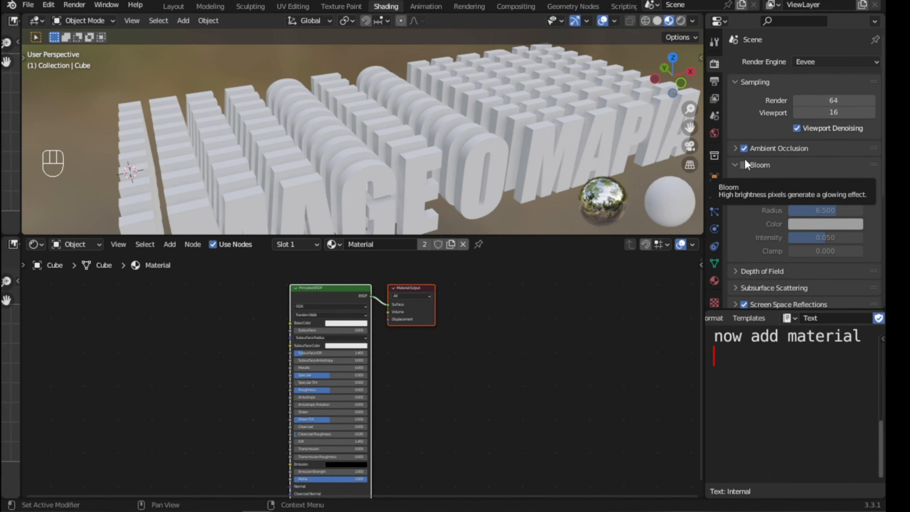
pyautogui.scroll(-5, 738, 172)
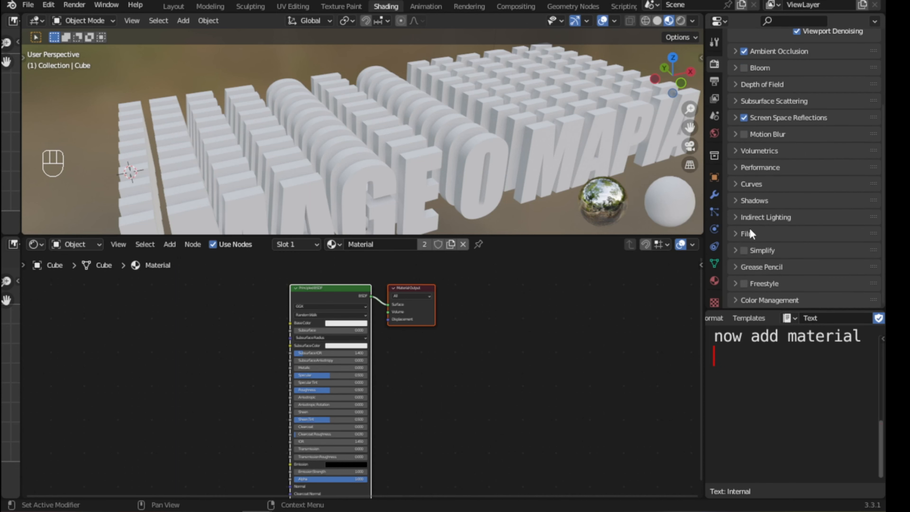
# Step: Set the Eevee shadow cube size to 2048 px and choose a new cascade size
pyautogui.click(754, 201)
pyautogui.click(824, 219)
pyautogui.click(749, 301)
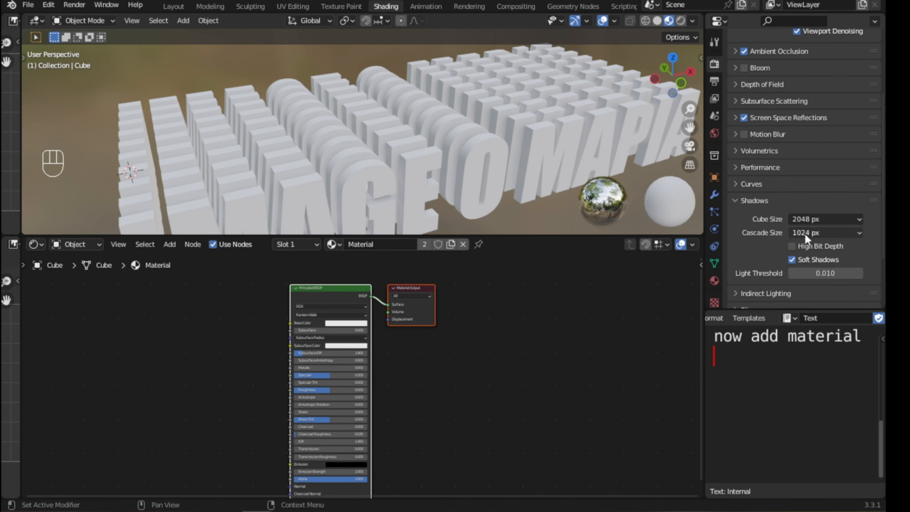
pyautogui.click(805, 233)
pyautogui.click(764, 315)
pyautogui.click(738, 201)
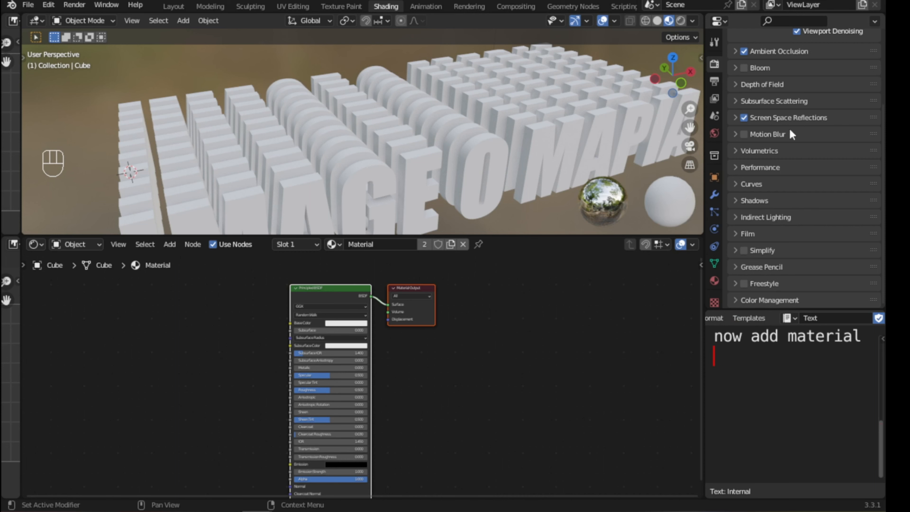
# Step: Shorten the render settings area to give the text notes more height
pyautogui.scroll(5, 780, 68)
pyautogui.click(770, 232)
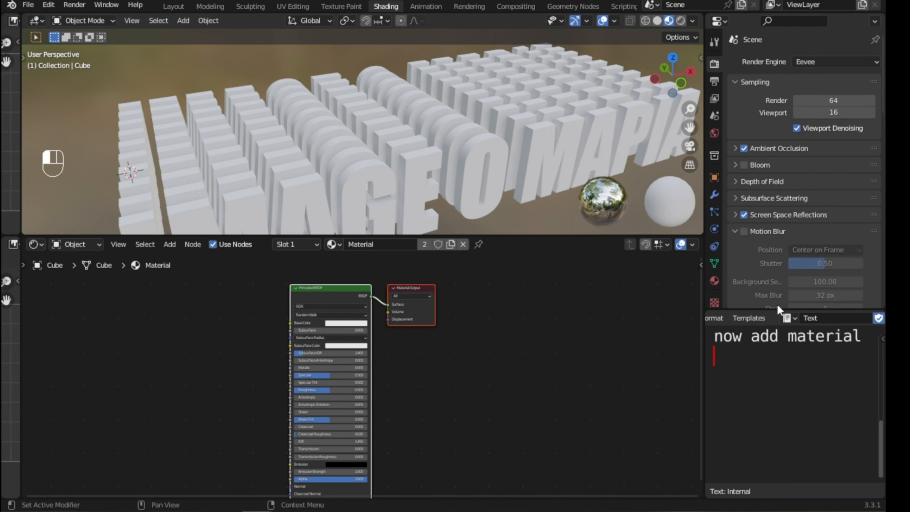
pyautogui.moveTo(779, 309); pyautogui.dragTo(779, 129)
# Step: Set the Principled BSDF node's roughness to 0.114 and its clearcoat roughness to 0.071
pyautogui.moveTo(336, 289); pyautogui.dragTo(319, 311)
pyautogui.scroll(3, 319, 311)
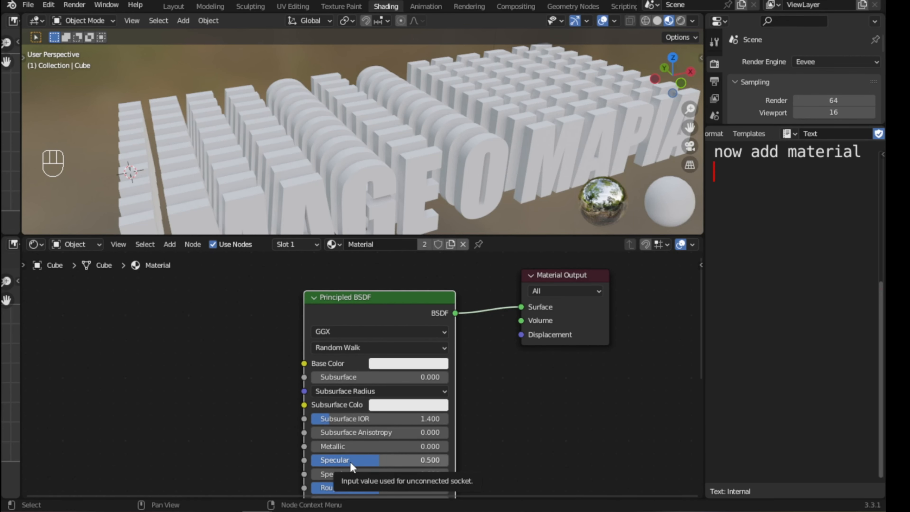
pyautogui.keyDown('shift'); pyautogui.scroll(-2, 348, 448); pyautogui.keyUp('shift')
pyautogui.click(345, 433)
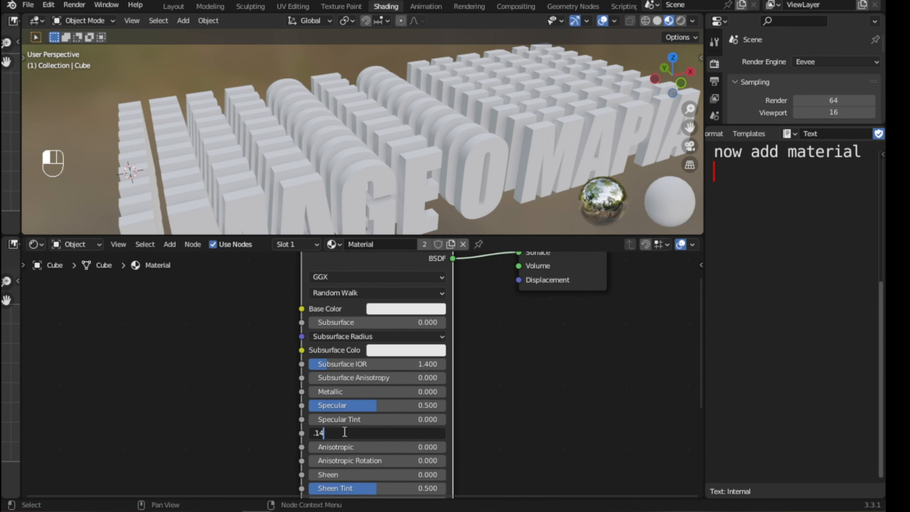
pyautogui.write('.114')
pyautogui.press('Return')
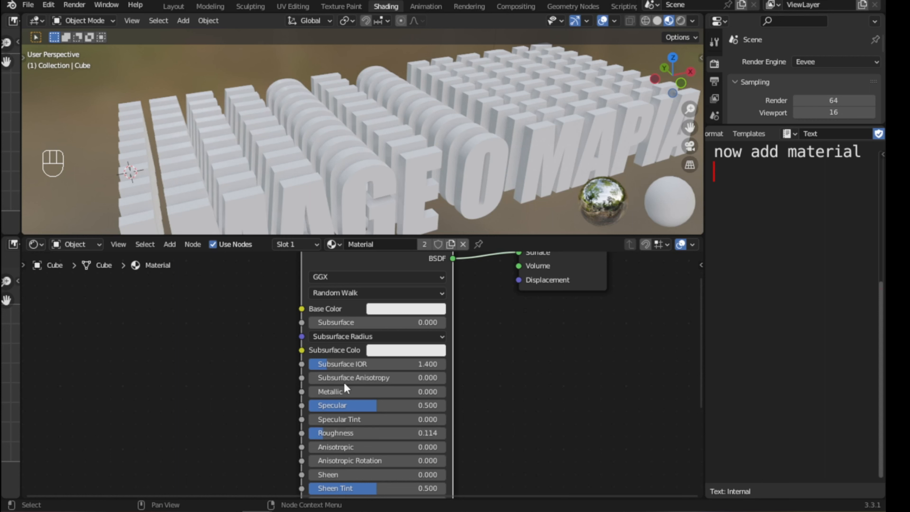
pyautogui.moveTo(360, 386); pyautogui.dragTo(347, 291, button='middle')
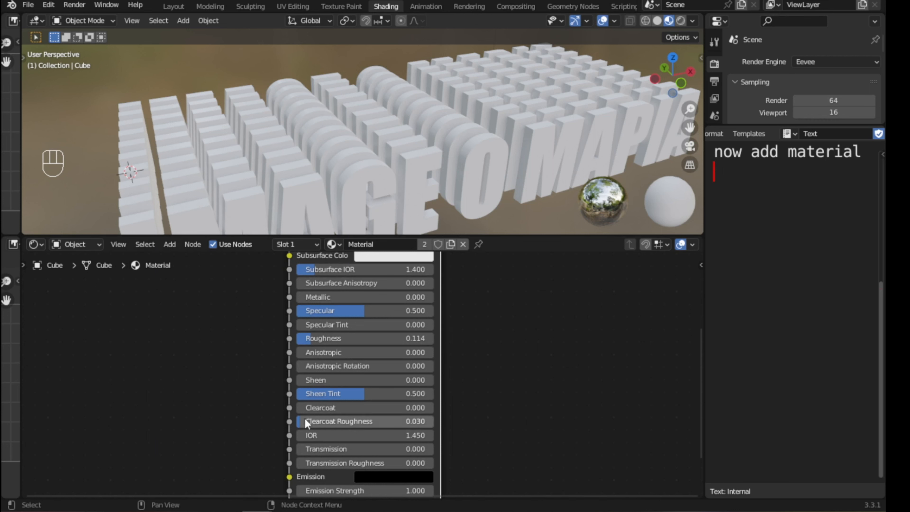
pyautogui.click(323, 421)
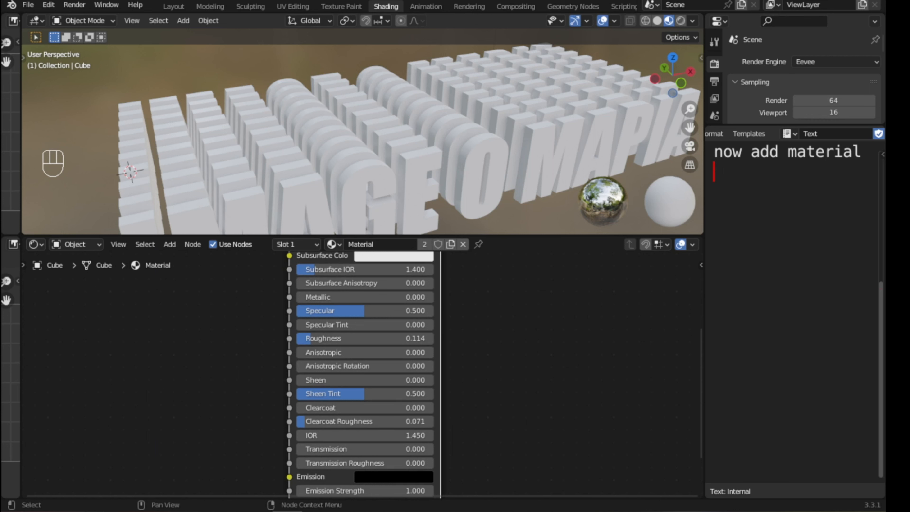
# Step: Add a Hue Saturation Value node beside the Principled BSDF and connect its Color output to Base Color
pyautogui.scroll(-4, 362, 393)
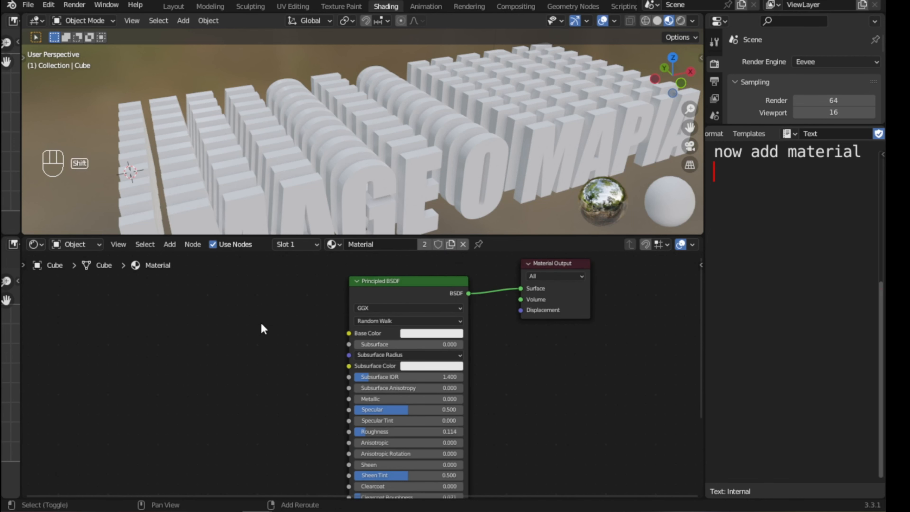
pyautogui.hotkey('shift', 'a')
pyautogui.write('hue')
pyautogui.press('Return')
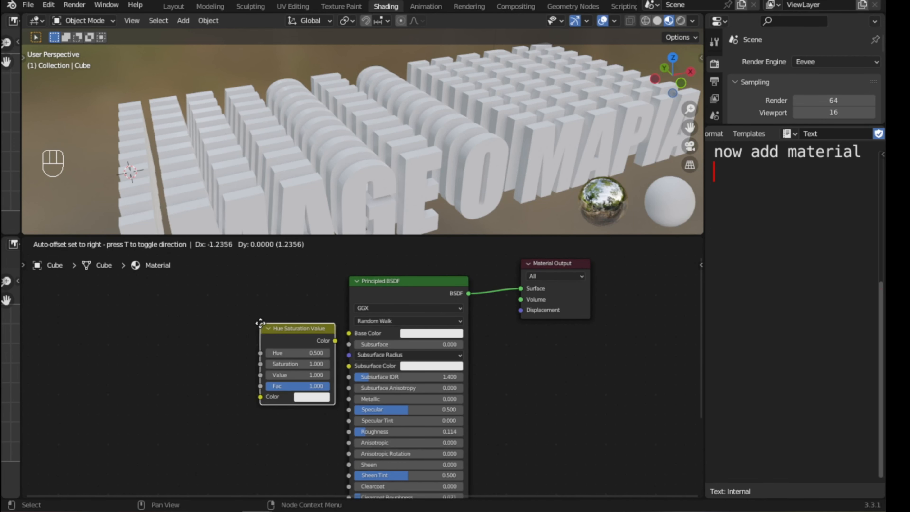
pyautogui.click(212, 299)
pyautogui.keyDown('shift'); pyautogui.click(369, 282); pyautogui.keyUp('shift')
pyautogui.press('f')
# Step: Set the Hue Saturation Value node's color to a slightly darkened, saturated orange
pyautogui.click(275, 375)
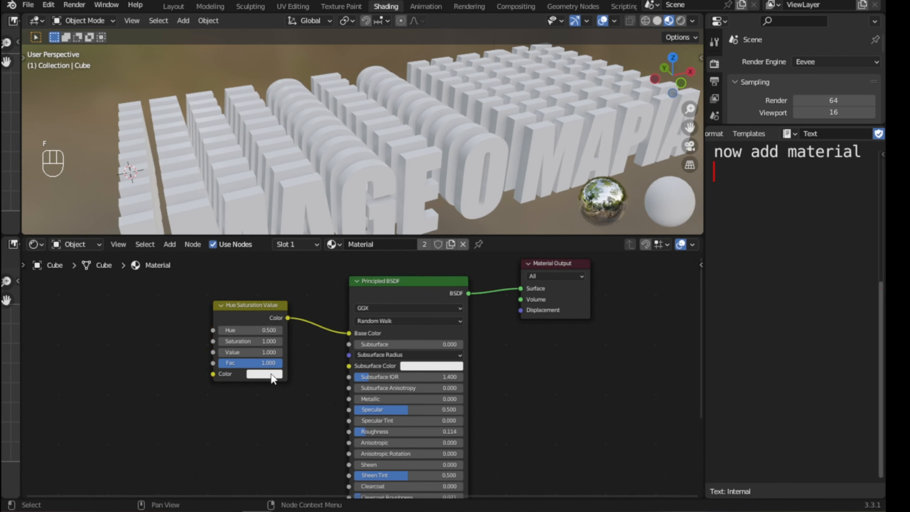
pyautogui.moveTo(290, 270)
pyautogui.mouseDown()
pyautogui.moveTo(263, 290)
pyautogui.moveTo(269, 299)
pyautogui.mouseUp()
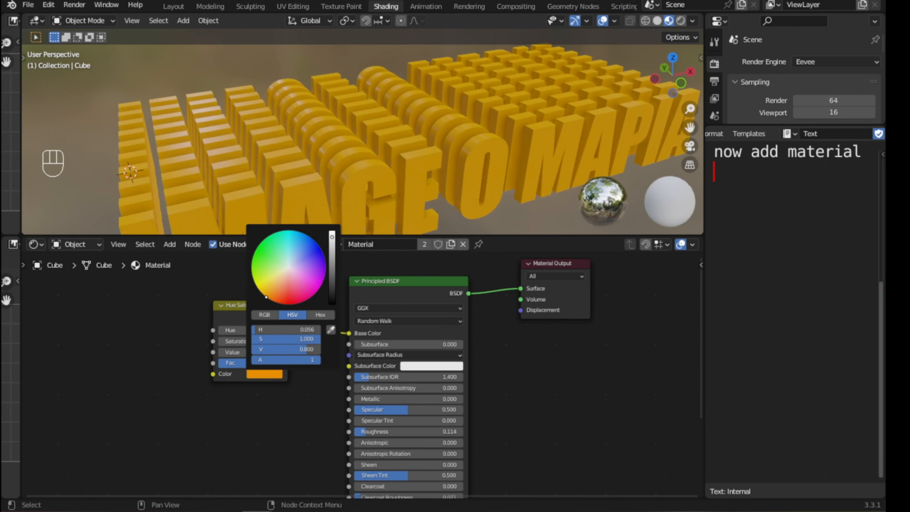
pyautogui.moveTo(332, 238); pyautogui.dragTo(333, 244)
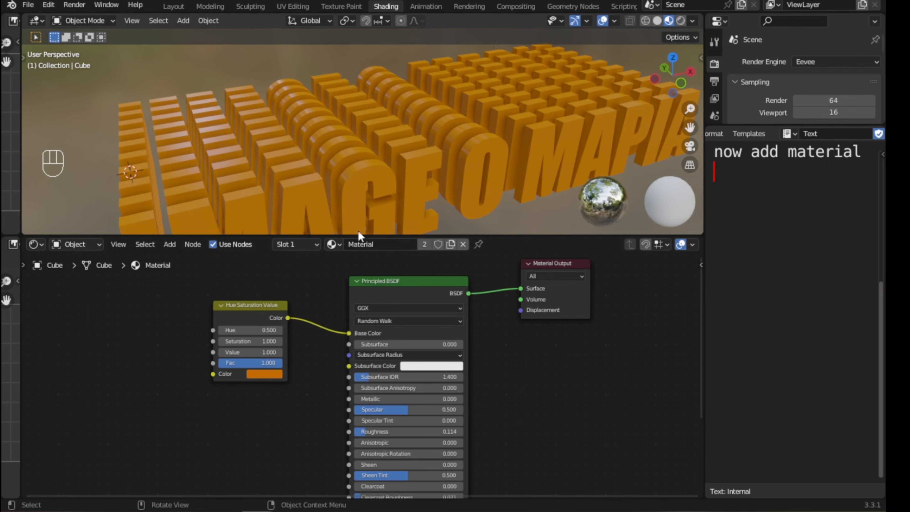
# Step: Add a Gradient Texture node, connect its Color output to the Hue Saturation Value node's Hue input, and select it
pyautogui.keyDown('shift'); pyautogui.moveTo(306, 345); pyautogui.dragTo(352, 347, button='middle'); pyautogui.keyUp('shift')
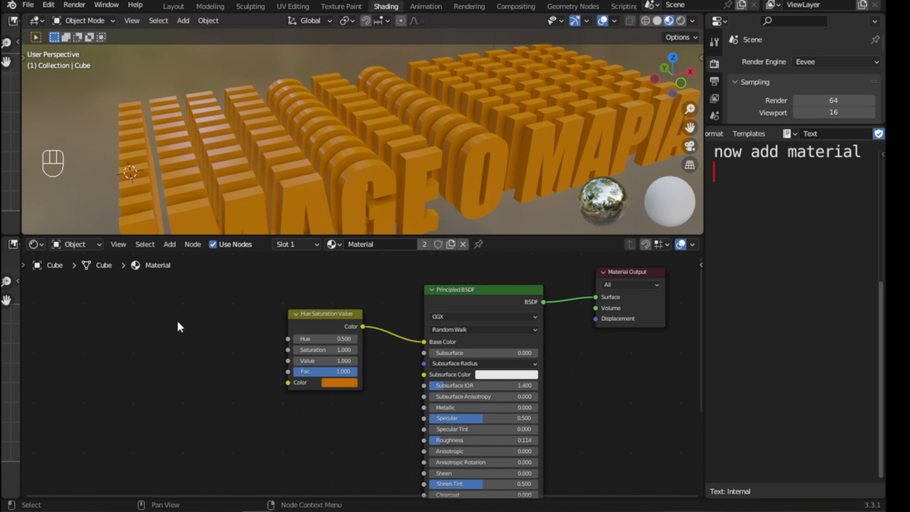
pyautogui.hotkey('shift', 'a')
pyautogui.write('gradie')
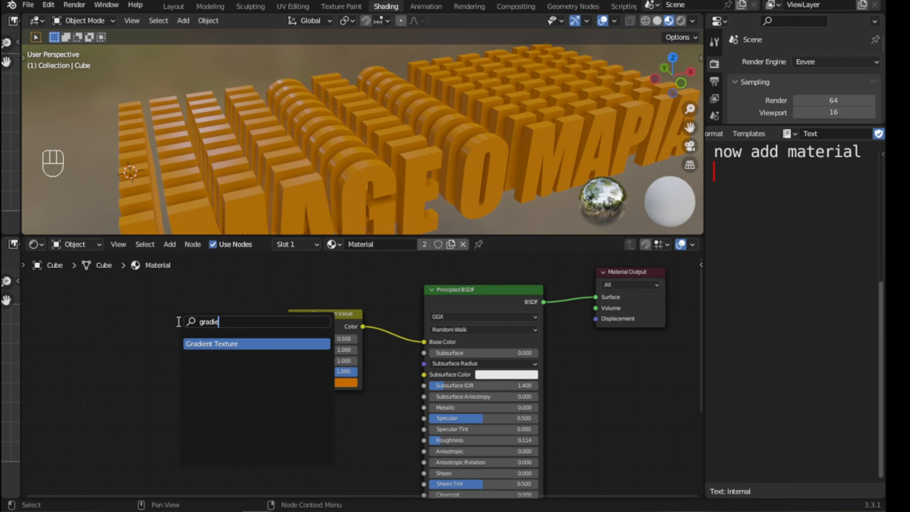
pyautogui.press('Return')
pyautogui.click(179, 325)
pyautogui.moveTo(236, 337); pyautogui.dragTo(288, 338)
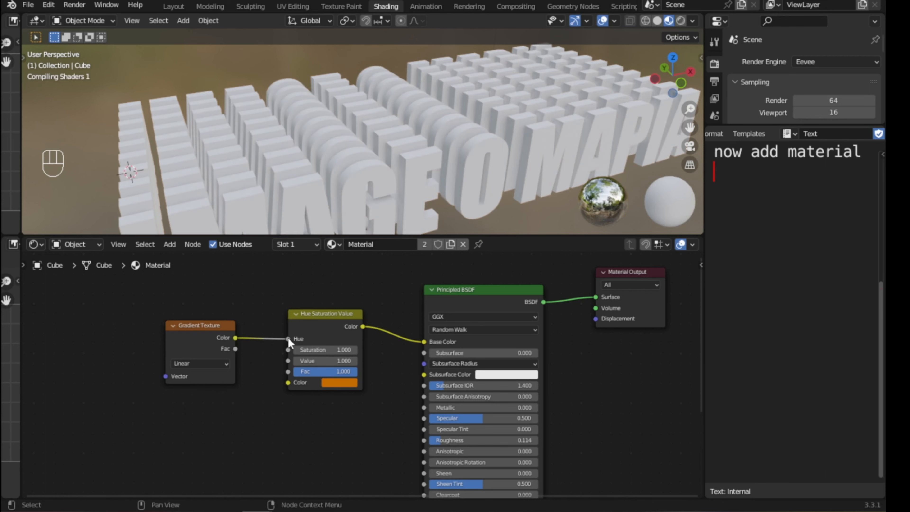
pyautogui.click(189, 325)
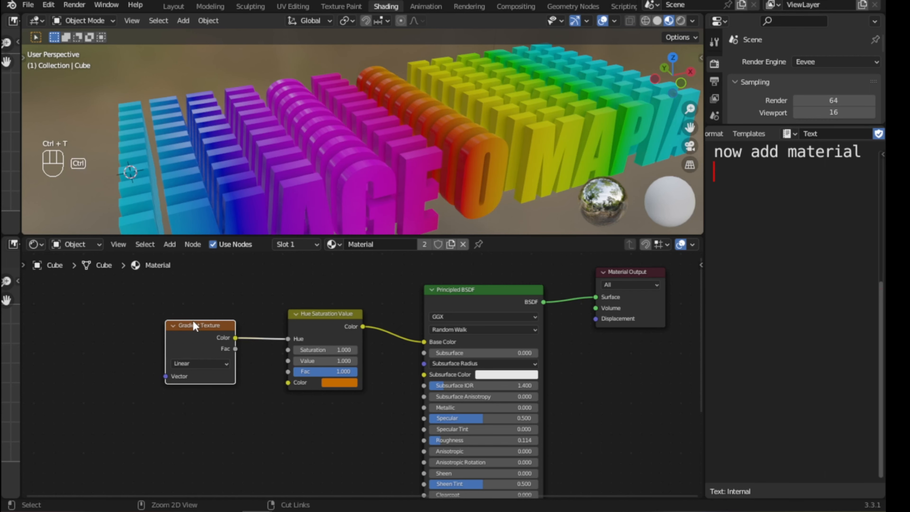
pyautogui.moveTo(193, 326); pyautogui.dragTo(237, 378, button='middle')
pyautogui.hotkey('shift', 'a')
pyautogui.press('Escape')
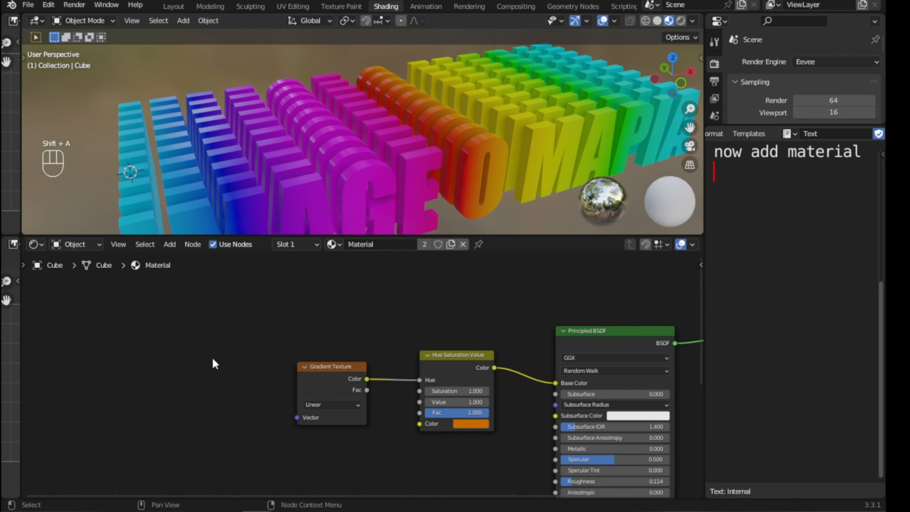
# Step: Enable the Node Wrangler add-on, save the preferences and close the preferences window
pyautogui.click(50, 5)
pyautogui.click(57, 181)
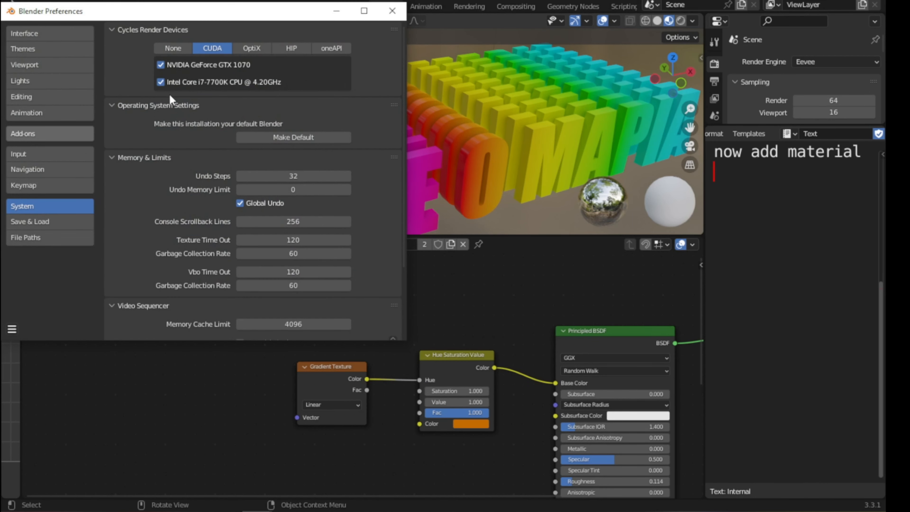
pyautogui.click(78, 132)
pyautogui.write('wra')
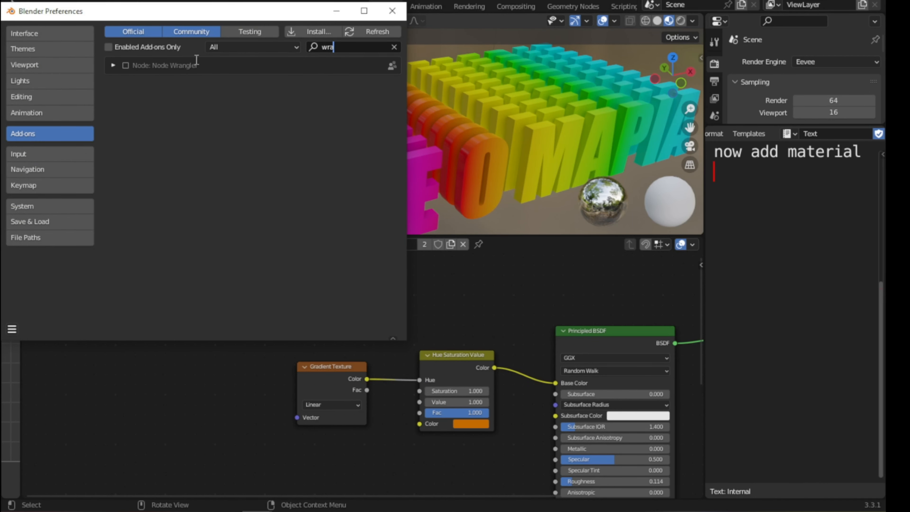
pyautogui.click(12, 329)
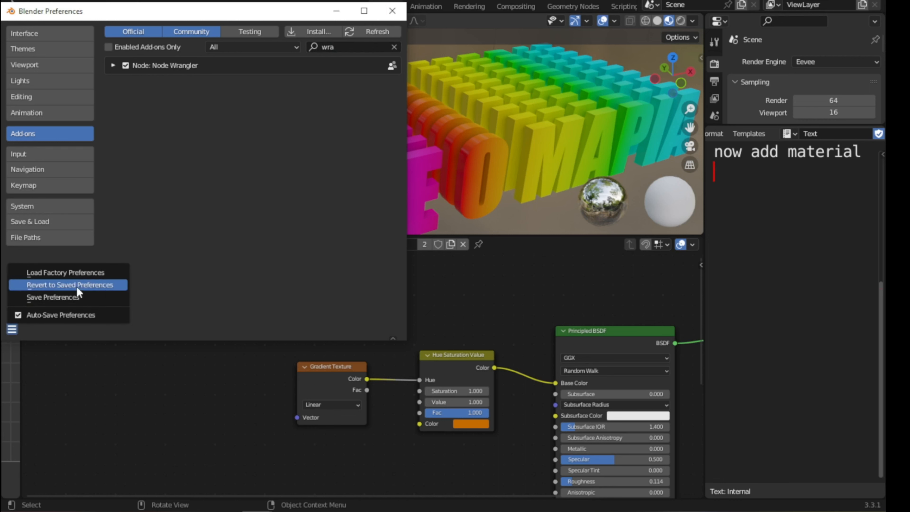
pyautogui.click(82, 299)
pyautogui.click(392, 11)
# Step: Add linked Texture Coordinate and Mapping nodes to the Gradient Texture with Node Wrangler and space them farther from it
pyautogui.hotkey('ctrl', 't')
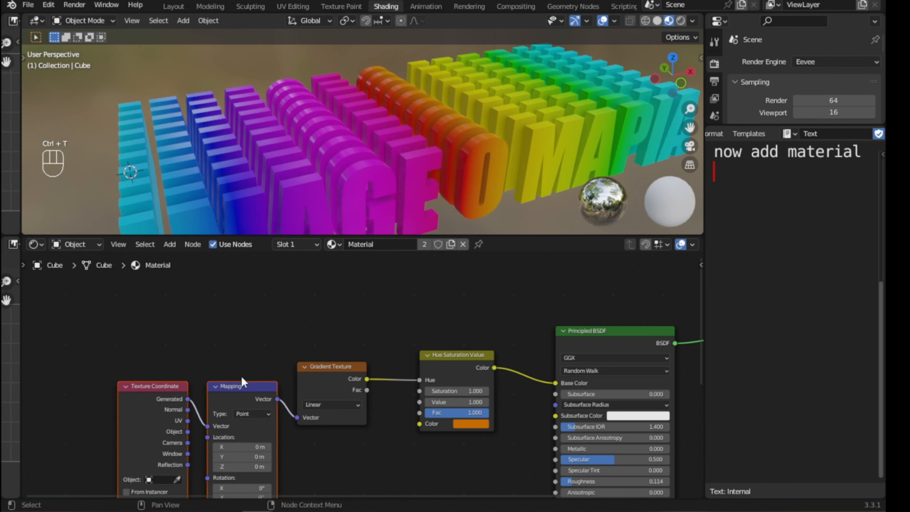
pyautogui.click(200, 374)
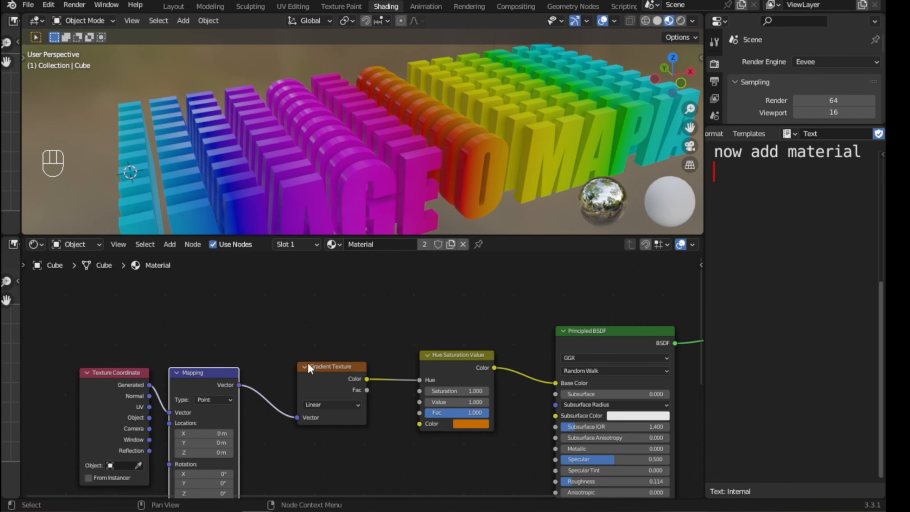
pyautogui.moveTo(197, 373); pyautogui.dragTo(194, 373)
pyautogui.moveTo(138, 373); pyautogui.dragTo(128, 372)
# Step: Move the Gradient Texture closer to Mapping and insert a Map Range node between it and Hue Saturation Value
pyautogui.click(333, 365)
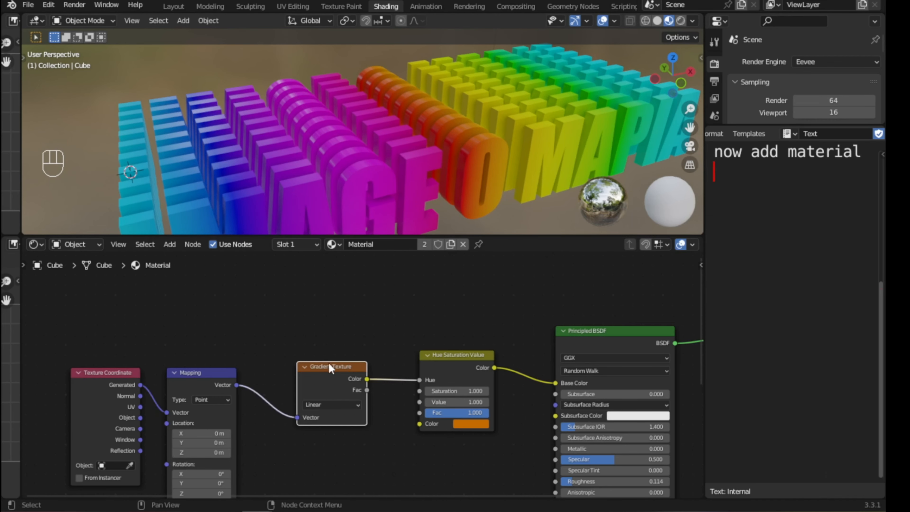
pyautogui.moveTo(337, 367); pyautogui.dragTo(297, 372)
pyautogui.hotkey('shift', 'a')
pyautogui.click(329, 336)
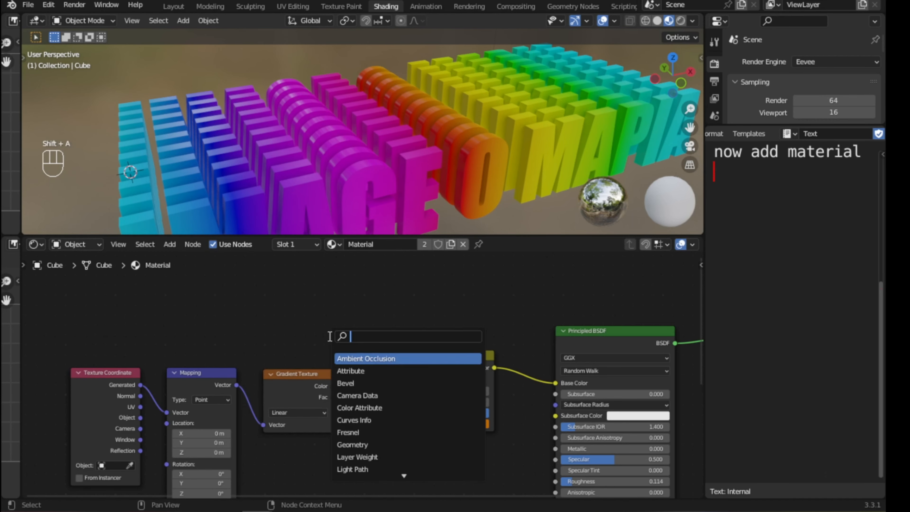
pyautogui.write('map')
pyautogui.press('Down')
pyautogui.press('Down')
pyautogui.press('Return')
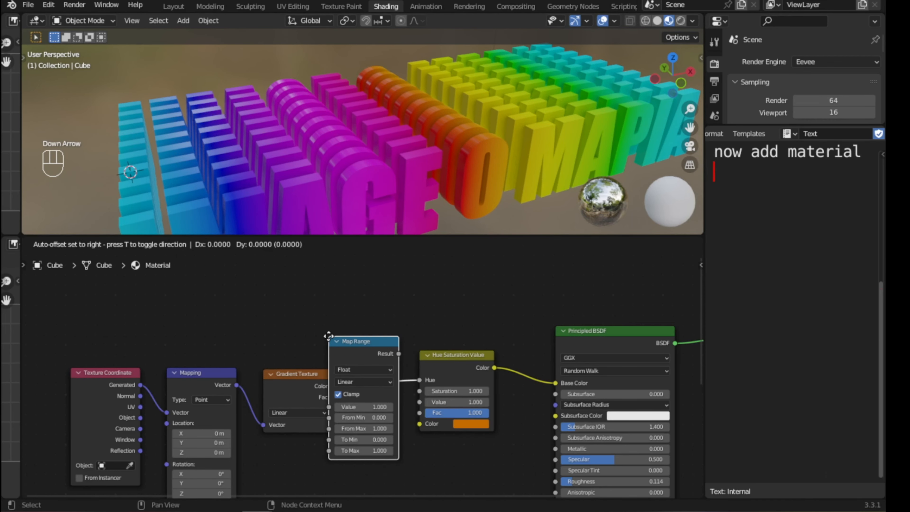
pyautogui.click(343, 332)
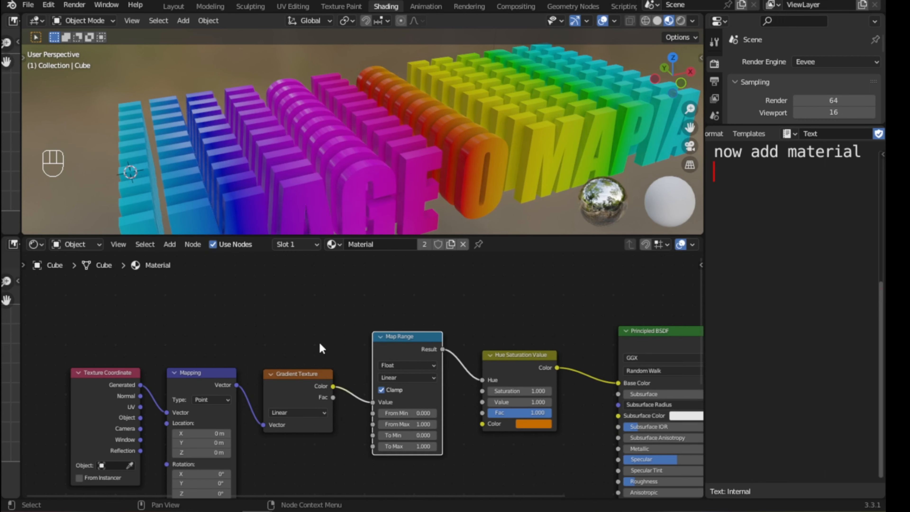
# Step: Try the Quadratic, Radial and Easing types on the Gradient Texture and return it to Linear
pyautogui.click(292, 412)
pyautogui.click(291, 387)
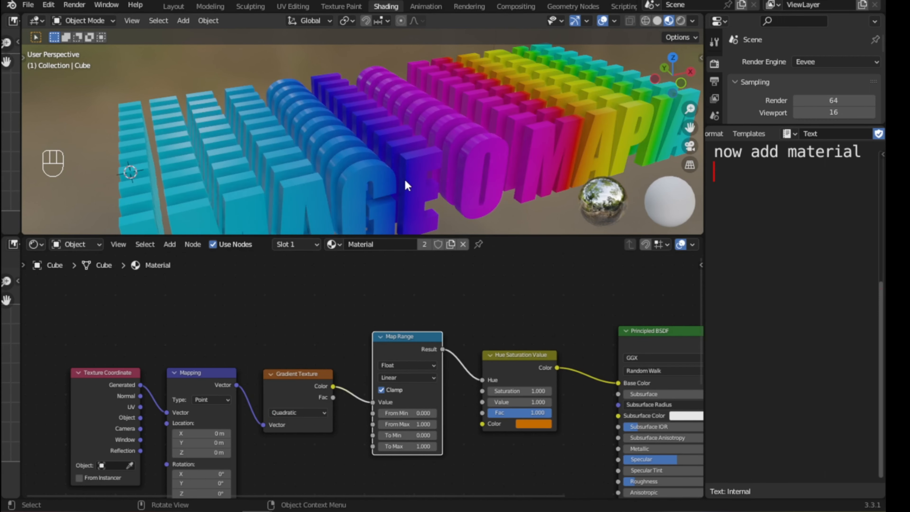
pyautogui.moveTo(406, 186); pyautogui.dragTo(427, 189, button='middle')
pyautogui.click(297, 413)
pyautogui.click(301, 381)
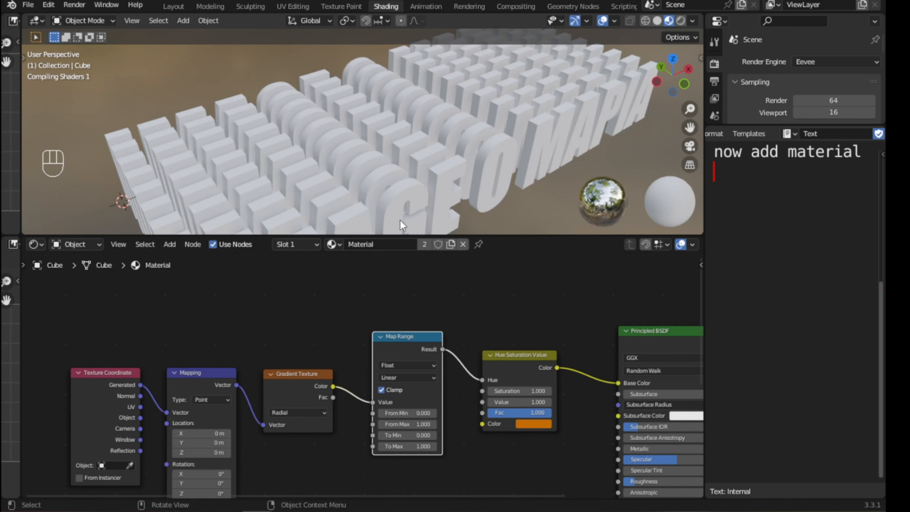
pyautogui.click(291, 412)
pyautogui.click(286, 379)
pyautogui.moveTo(478, 146); pyautogui.dragTo(447, 158, button='middle')
pyautogui.scroll(-4, 447, 158)
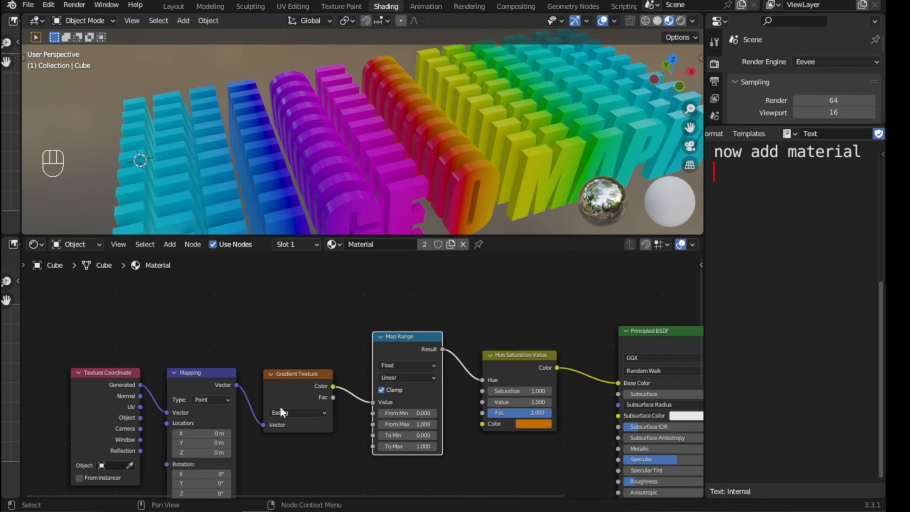
pyautogui.click(283, 410)
pyautogui.click(288, 399)
# Step: Set the Map Range node's From Min to 0.4
pyautogui.keyDown('shift'); pyautogui.moveTo(370, 346); pyautogui.dragTo(194, 321, button='middle'); pyautogui.keyUp('shift')
pyautogui.scroll(3, 251, 349)
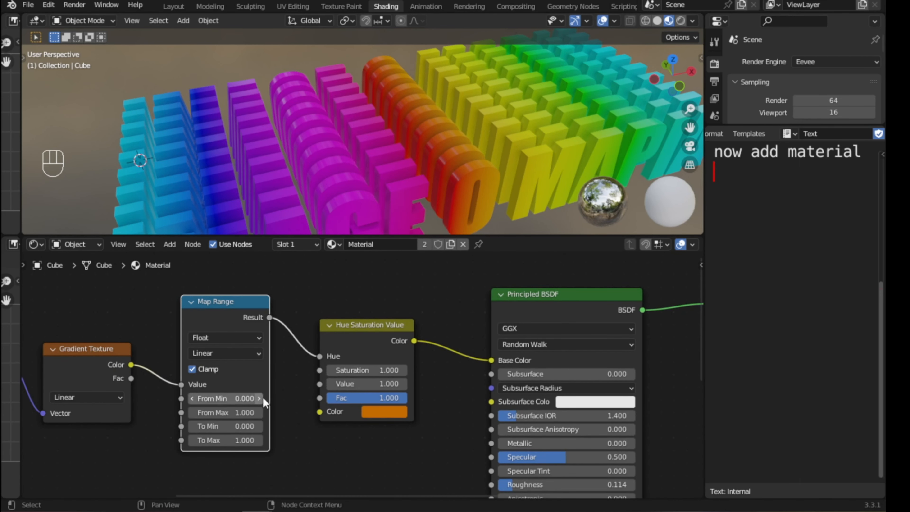
pyautogui.click(241, 398)
pyautogui.press('Return')
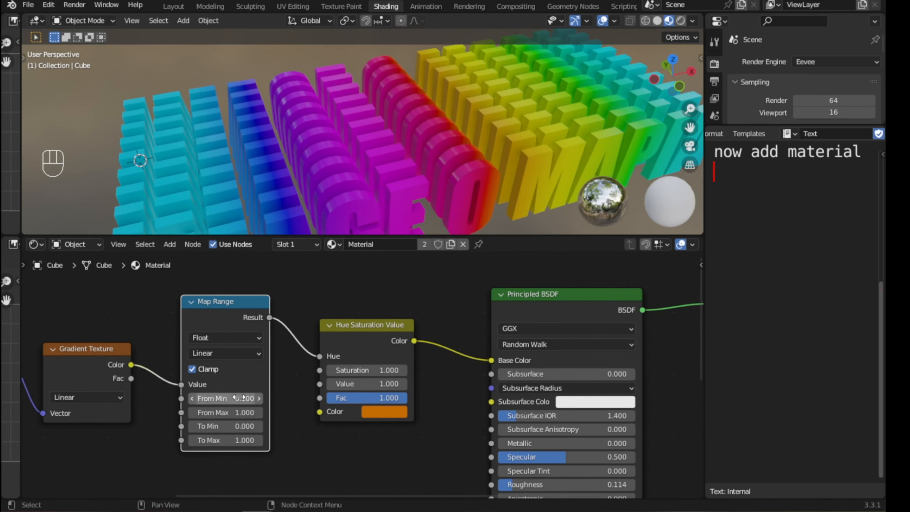
pyautogui.moveTo(327, 182); pyautogui.dragTo(335, 175, button='middle')
pyautogui.moveTo(230, 399)
pyautogui.mouseDown()
pyautogui.moveTo(183, 399)
pyautogui.moveTo(273, 399)
pyautogui.moveTo(83, 398)
pyautogui.moveTo(235, 399)
pyautogui.mouseUp()
pyautogui.click(239, 399)
pyautogui.write('.4')
pyautogui.press('Return')
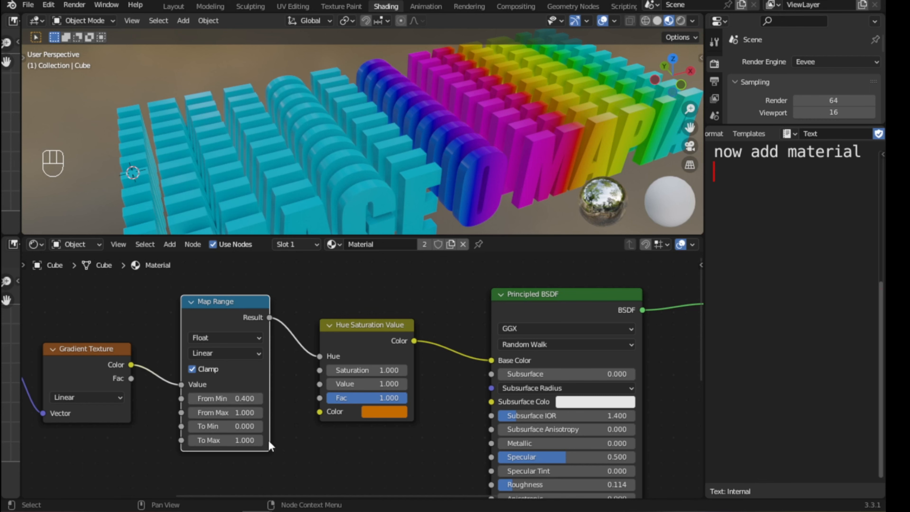
# Step: Set the Map Range node's From Max to 0
pyautogui.moveTo(230, 413)
pyautogui.mouseDown()
pyautogui.moveTo(90, 412)
pyautogui.moveTo(226, 417)
pyautogui.mouseUp()
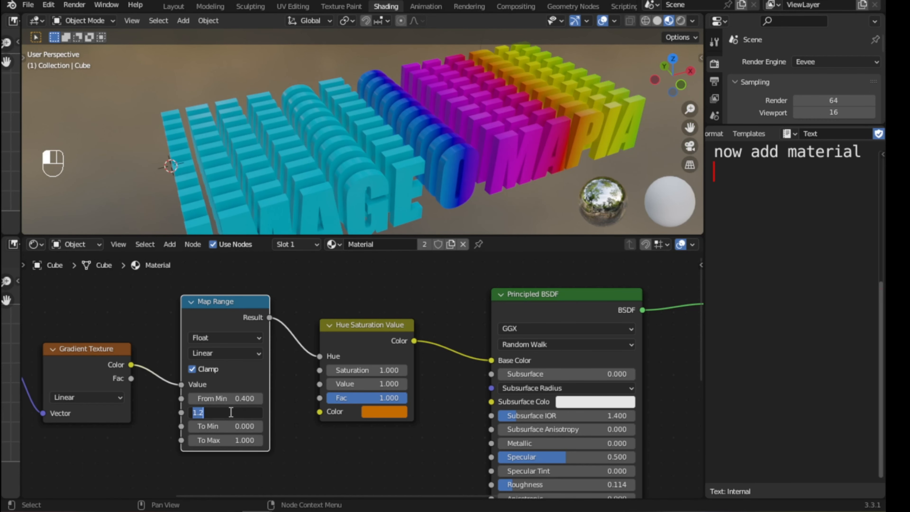
pyautogui.write('0')
pyautogui.press('Return')
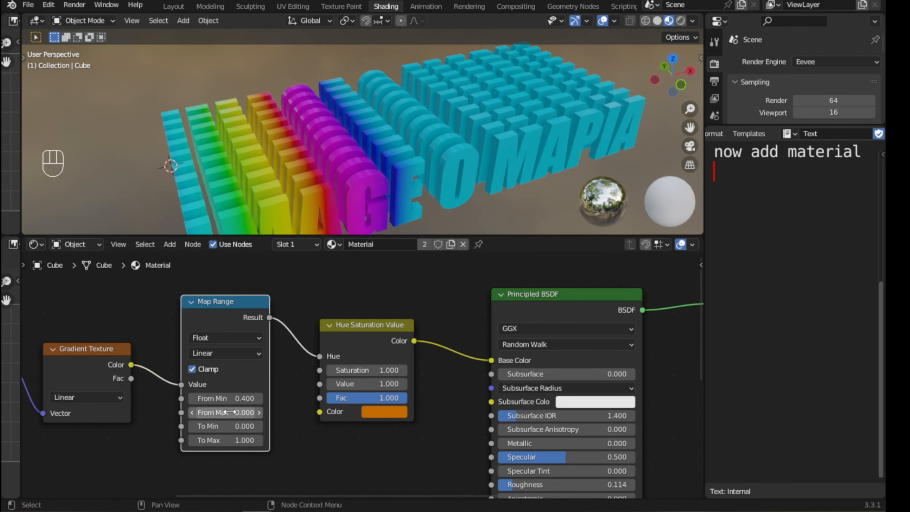
# Step: Set the Map Range node's To Max to 1.2
pyautogui.write('1.2')
pyautogui.press('Return')
pyautogui.moveTo(221, 440); pyautogui.dragTo(177, 441)
pyautogui.click(222, 442)
pyautogui.write('1')
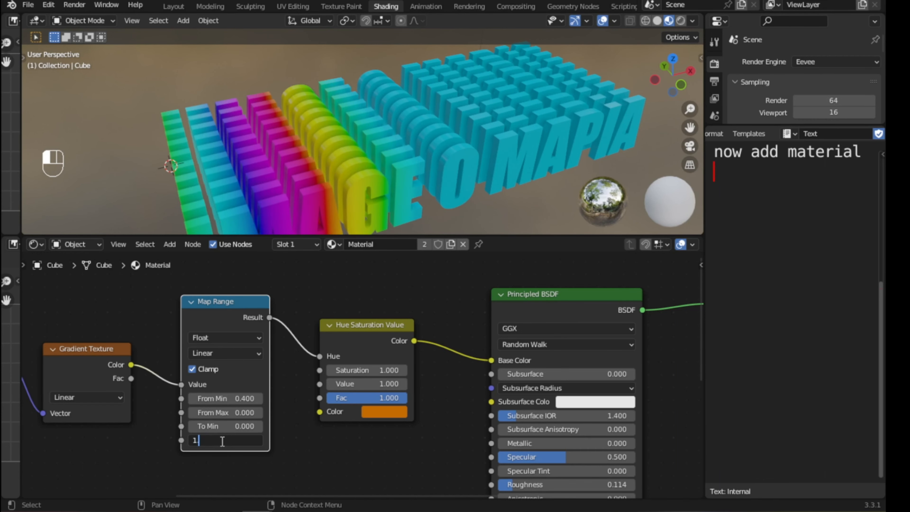
pyautogui.write('.2')
pyautogui.press('Return')
# Step: Move the Texture Coordinate, Mapping, Gradient Texture and Map Range nodes away from Hue Saturation Value to open a gap
pyautogui.scroll(-1, 280, 380)
pyautogui.scroll(-1, 152, 335)
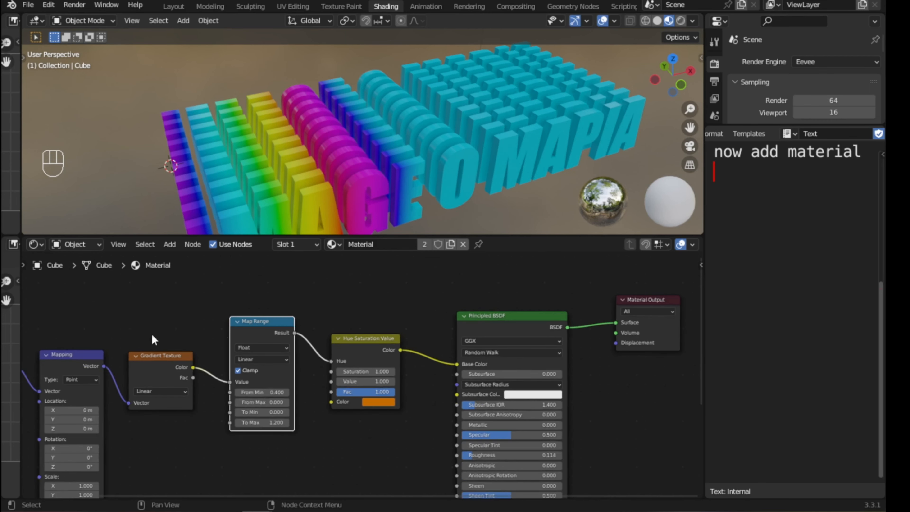
pyautogui.scroll(-1, 151, 339)
pyautogui.moveTo(51, 324); pyautogui.dragTo(237, 458)
pyautogui.keyDown('shift'); pyautogui.click(266, 349); pyautogui.keyUp('shift')
pyautogui.press('g')
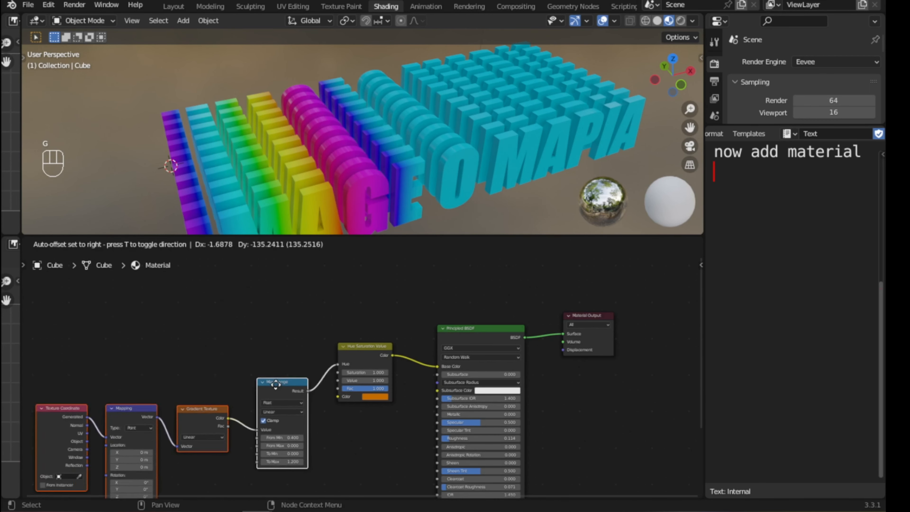
pyautogui.click(207, 350)
pyautogui.click(284, 377)
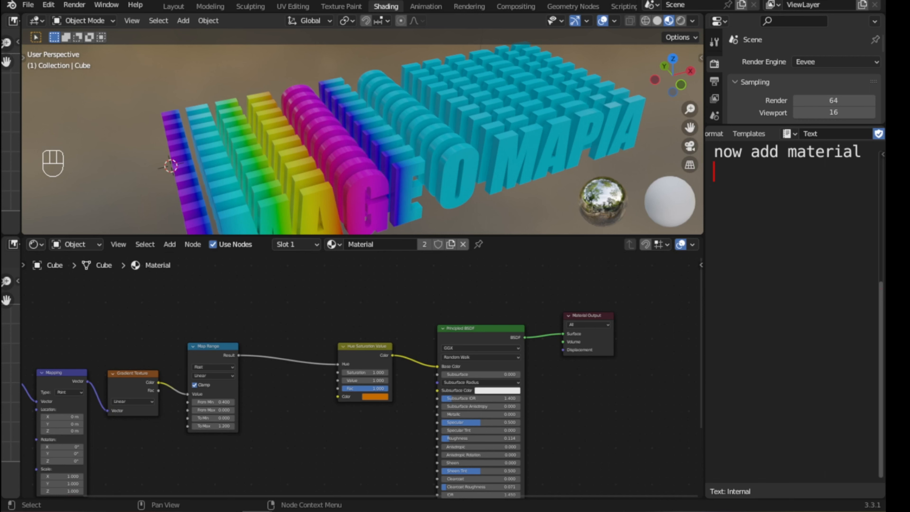
# Step: Insert a Math node on the link between Map Range and Hue Saturation Value
pyautogui.scroll(2, 267, 387)
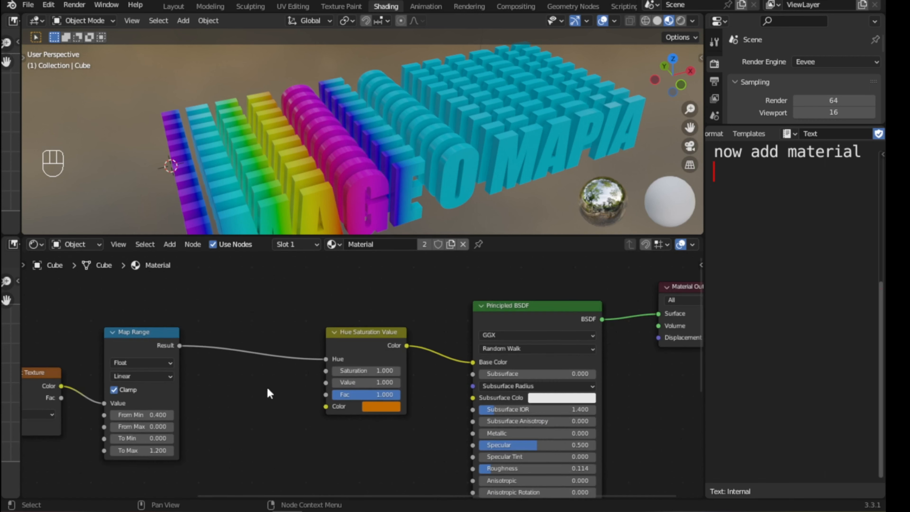
pyautogui.hotkey('shift', 'a')
pyautogui.write('math')
pyautogui.press('Return')
pyautogui.click(222, 331)
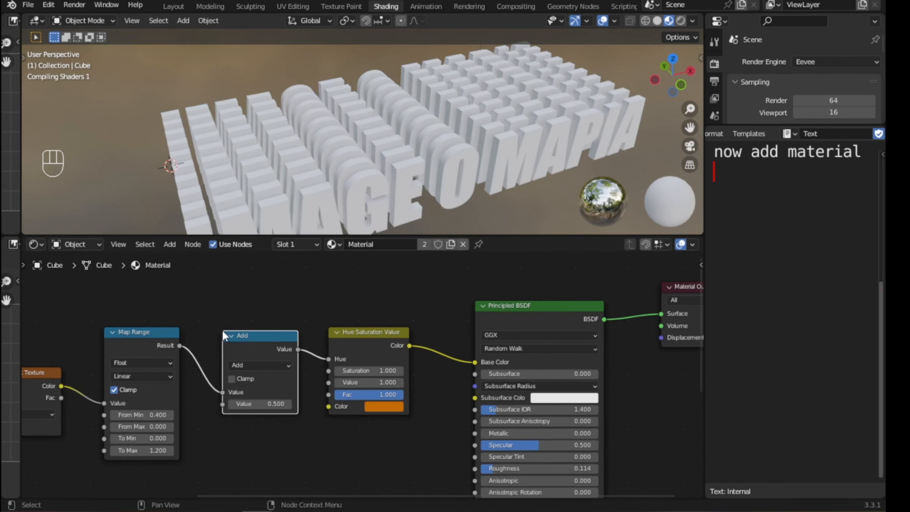
# Step: Change the Math node's operation from Add to Snap and inspect the colour bands on the text
pyautogui.keyDown('shift'); pyautogui.moveTo(364, 198); pyautogui.dragTo(400, 202, button='middle'); pyautogui.keyUp('shift')
pyautogui.scroll(3, 281, 319)
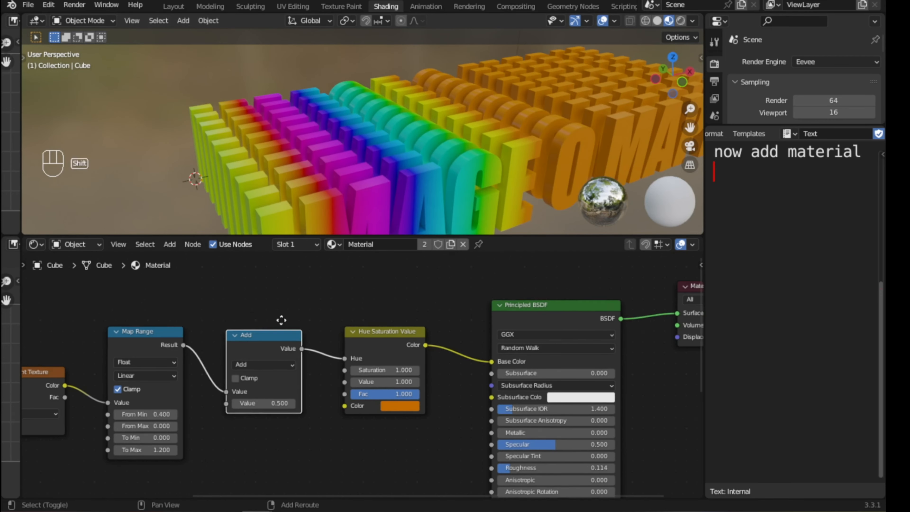
pyautogui.click(291, 368)
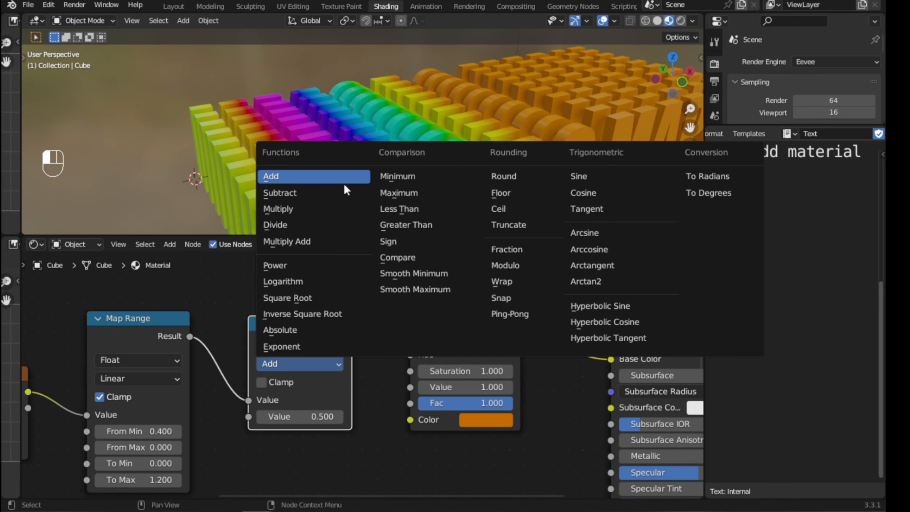
pyautogui.click(506, 298)
pyautogui.moveTo(308, 136); pyautogui.dragTo(371, 176, button='middle')
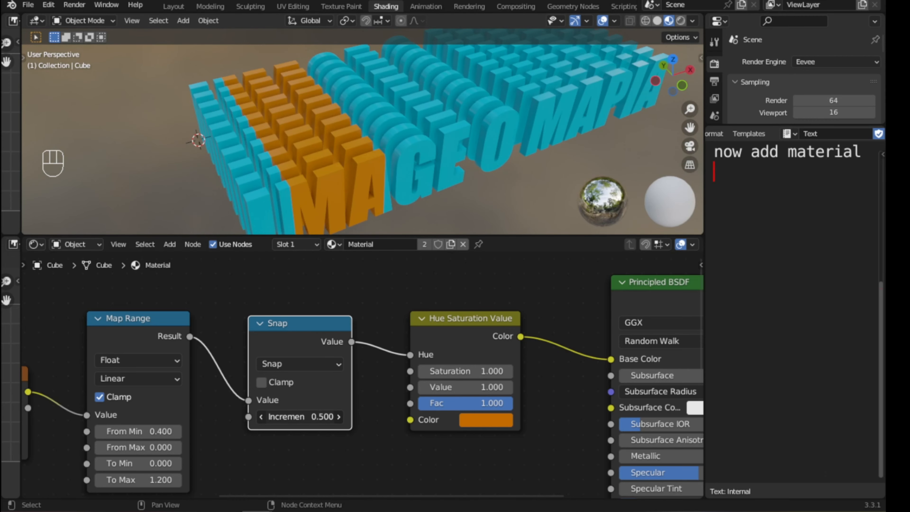
# Step: Set the Snap node's Increment to -0.5
pyautogui.moveTo(300, 417)
pyautogui.mouseDown()
pyautogui.moveTo(219, 417)
pyautogui.moveTo(301, 418)
pyautogui.mouseUp()
pyautogui.click(301, 419)
pyautogui.write('-')
pyautogui.press('Return')
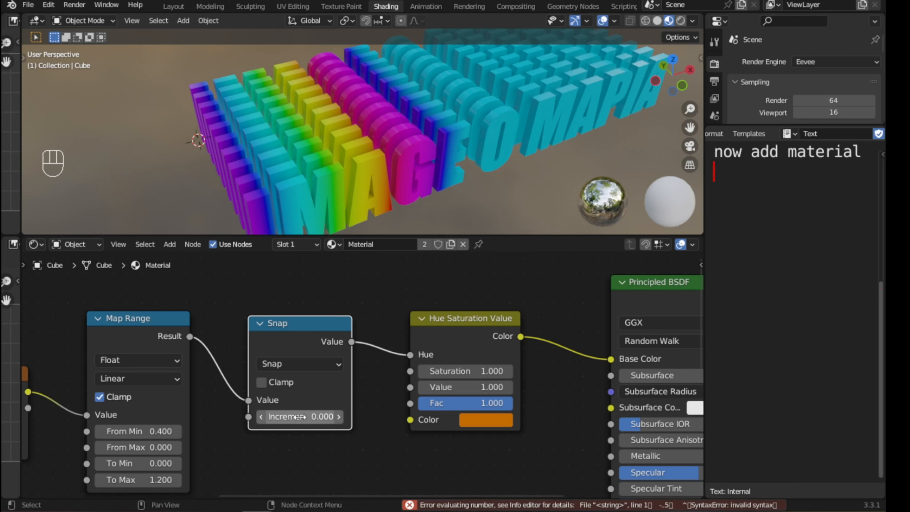
pyautogui.click(297, 418)
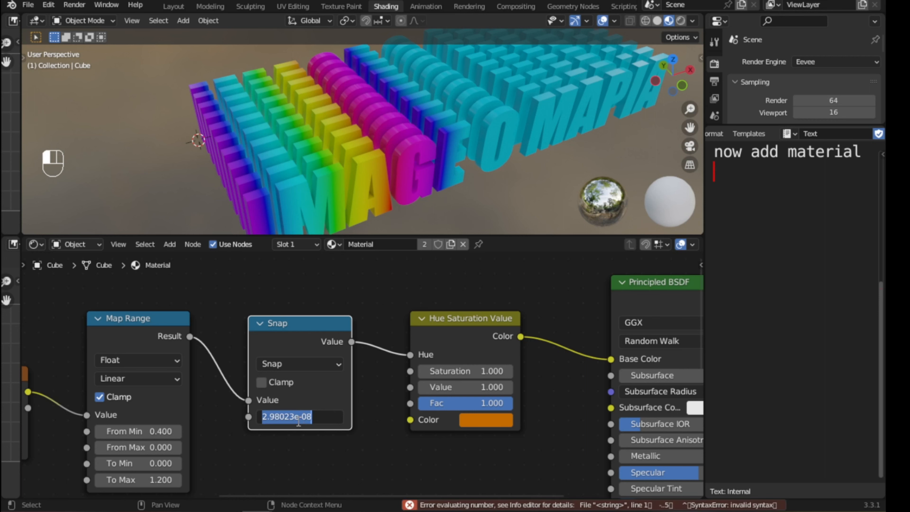
pyautogui.write('-0.5')
pyautogui.press('Return')
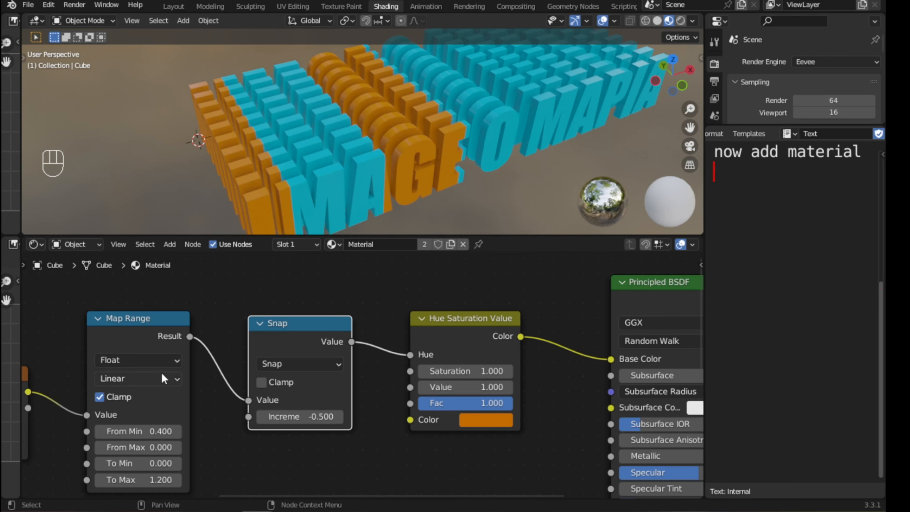
# Step: Try Snap increments slightly above and below -0.5 and return the value to -0.5
pyautogui.moveTo(307, 160); pyautogui.dragTo(288, 121, button='middle')
pyautogui.moveTo(287, 121); pyautogui.dragTo(271, 159, button='middle')
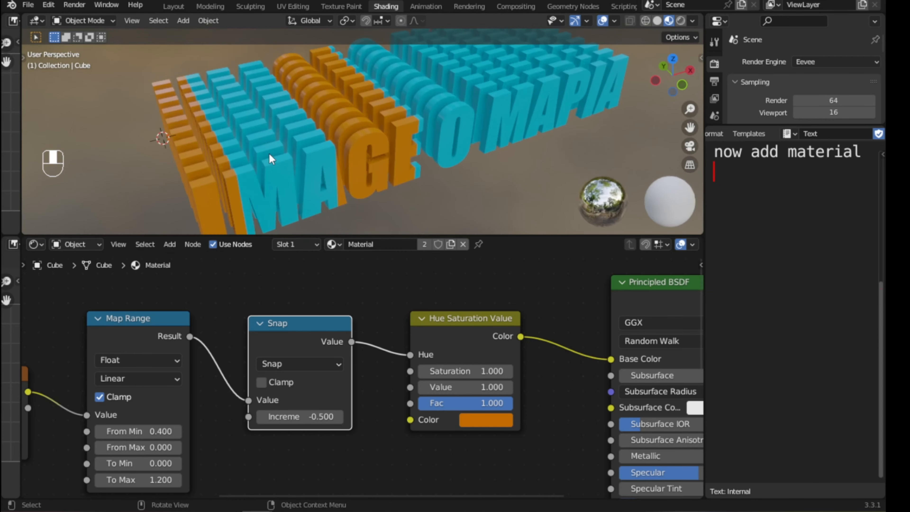
pyautogui.click(341, 418)
pyautogui.click(262, 418)
pyautogui.click(262, 418)
pyautogui.click(339, 417)
# Step: Try Map Range From Min values of 0.8 and 0.9, leave it at 0.5, and inspect the colour bands
pyautogui.scroll(-2, 315, 152)
pyautogui.moveTo(315, 152); pyautogui.dragTo(315, 146, button='middle')
pyautogui.moveTo(173, 432); pyautogui.dragTo(218, 415, button='middle')
pyautogui.moveTo(218, 415); pyautogui.dragTo(199, 414)
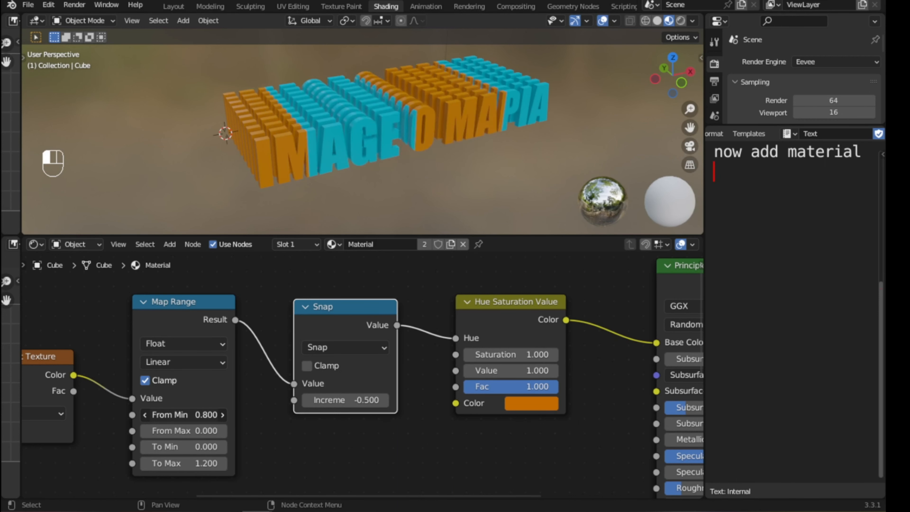
pyautogui.click(222, 415)
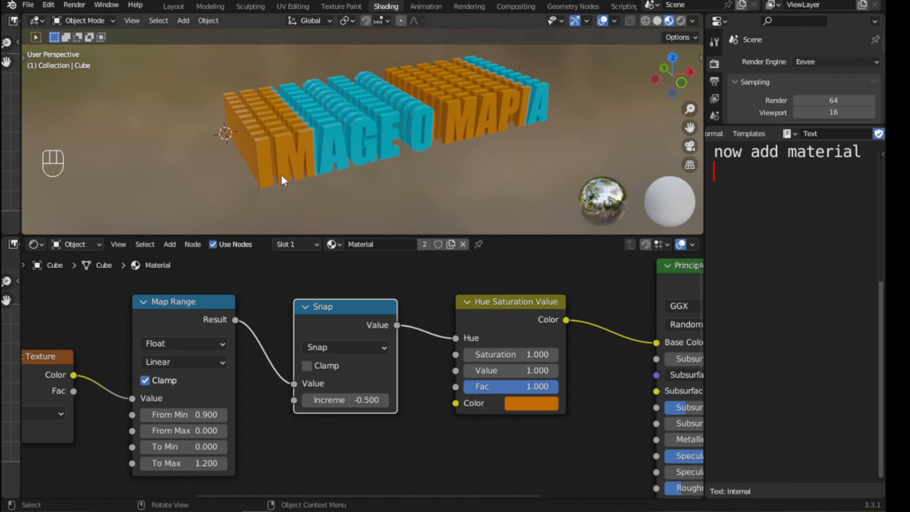
pyautogui.moveTo(201, 415); pyautogui.dragTo(180, 415)
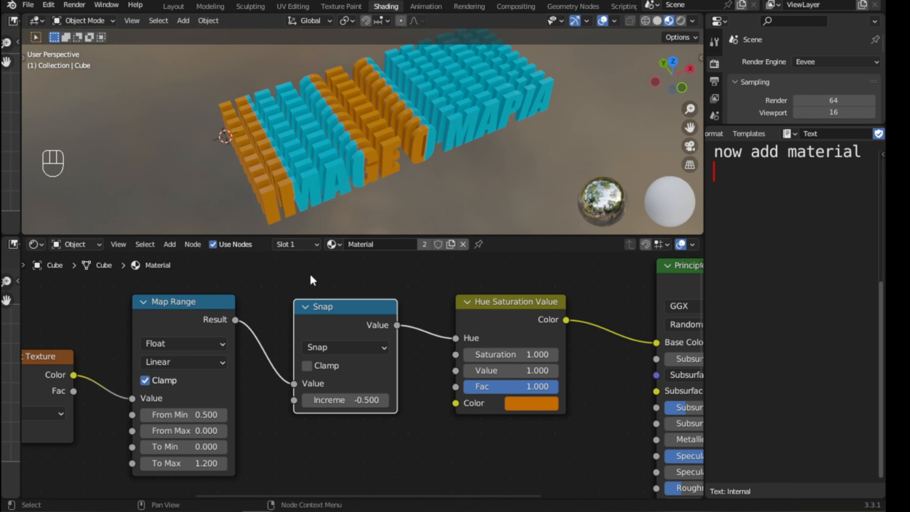
pyautogui.moveTo(344, 158); pyautogui.dragTo(355, 152, button='middle')
pyautogui.scroll(5, 355, 153)
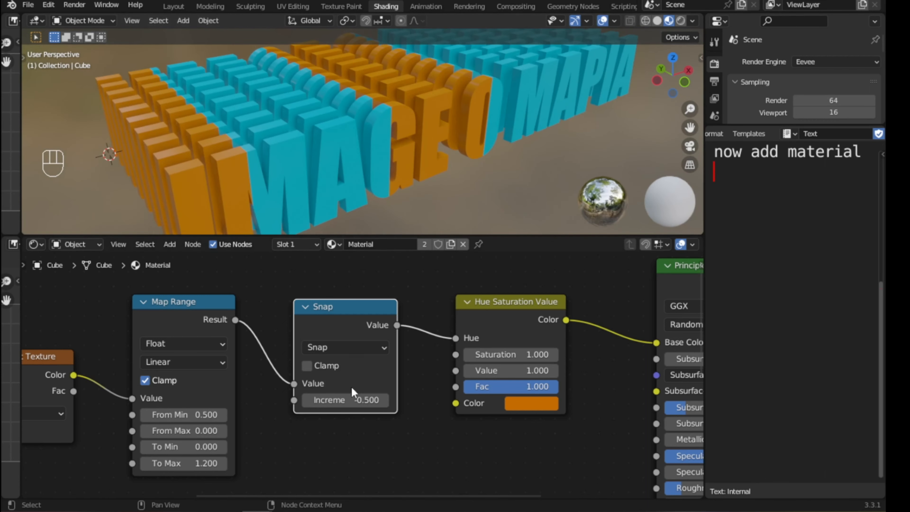
# Step: Add the note "this is shading & you can add animation of the shader color" over three lines in the text editor
pyautogui.scroll(-3, 373, 393)
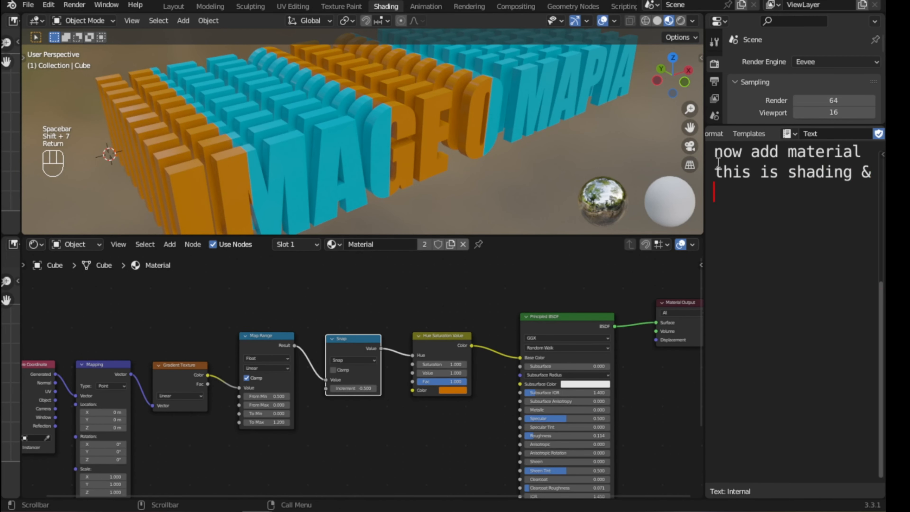
pyautogui.write('animat')
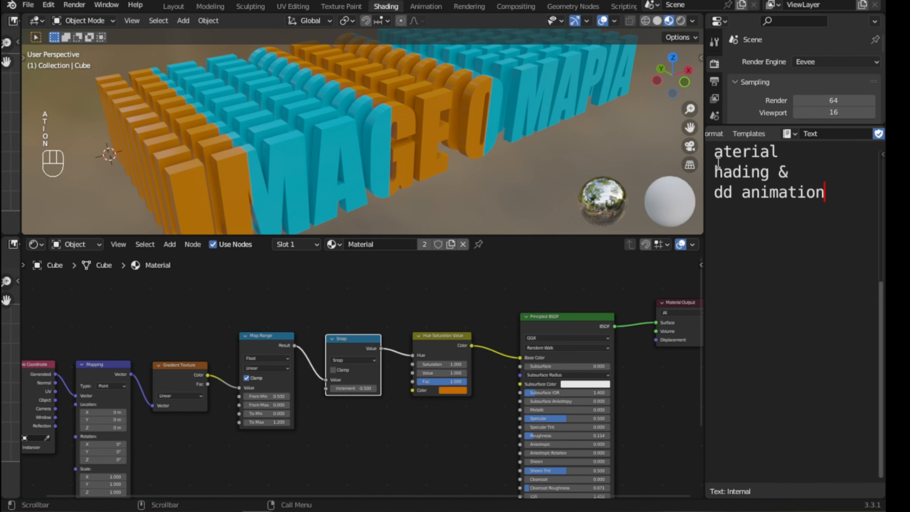
pyautogui.write('ion')
pyautogui.press('Return')
pyautogui.write('of the shader ')
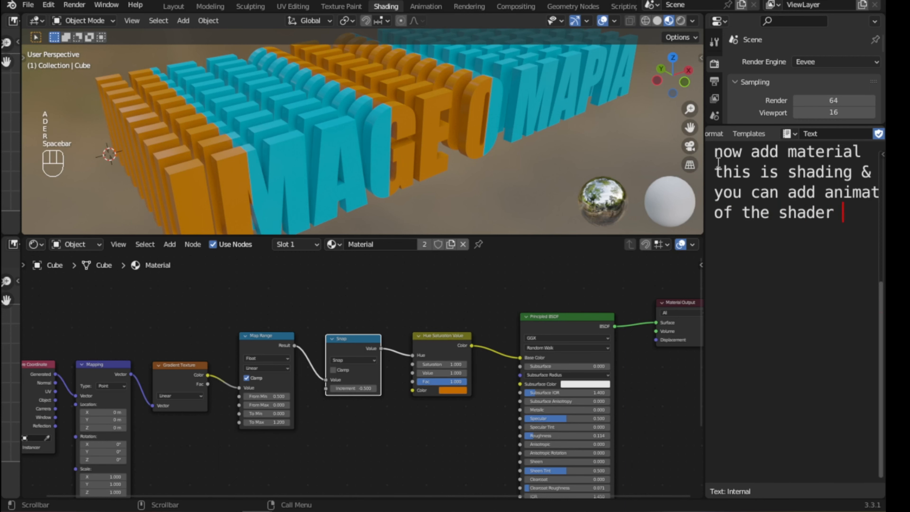
pyautogui.write('color')
# Step: Raise the Map Range node's From Min to 3.8 to preview the colour shift, and set it to 0.6
pyautogui.scroll(1, 255, 405)
pyautogui.moveTo(251, 400); pyautogui.dragTo(298, 400)
pyautogui.scroll(-1, 374, 175)
pyautogui.moveTo(373, 174); pyautogui.dragTo(370, 179, button='middle')
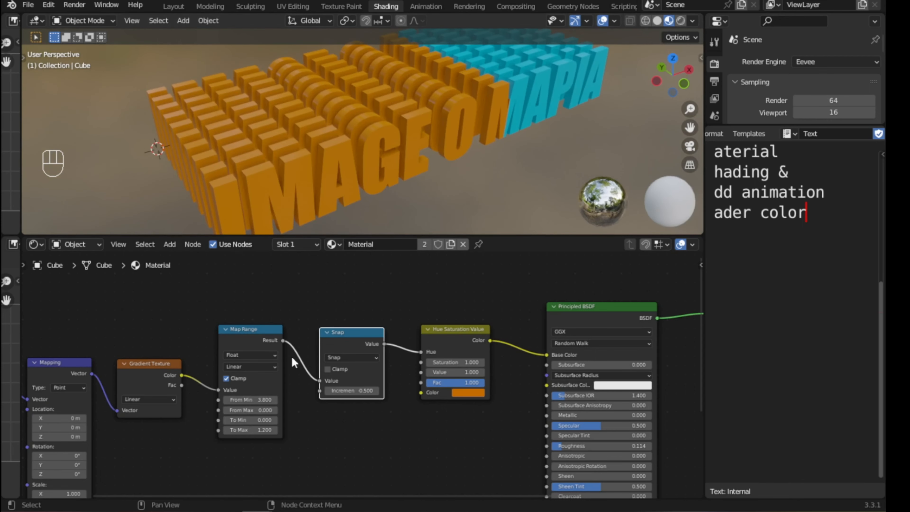
pyautogui.moveTo(251, 400)
pyautogui.mouseDown()
pyautogui.moveTo(265, 400)
pyautogui.moveTo(257, 400)
pyautogui.mouseUp()
pyautogui.click(257, 400)
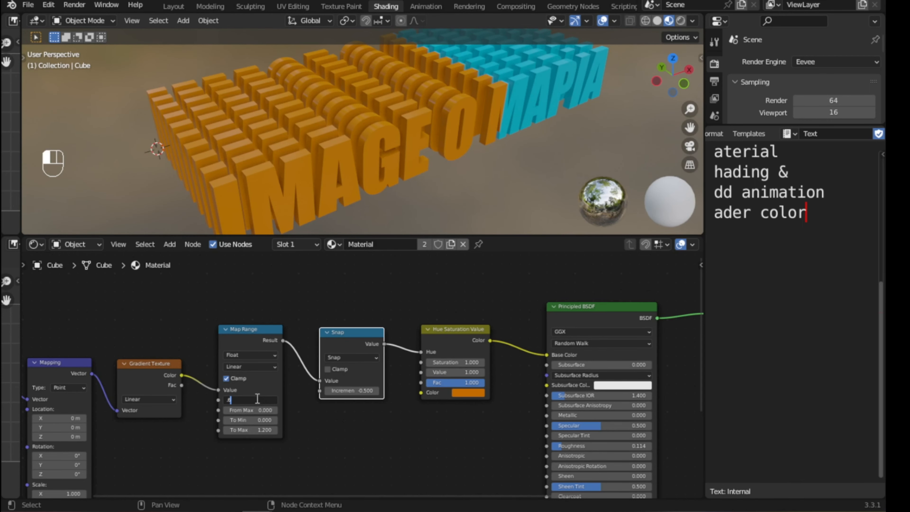
pyautogui.press('Return')
pyautogui.moveTo(316, 144); pyautogui.dragTo(361, 163, button='middle')
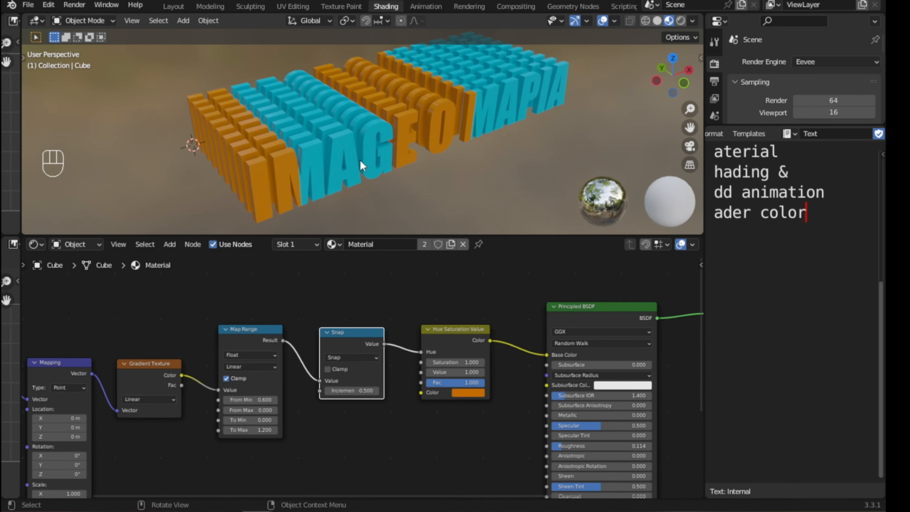
# Step: Add the line "now lighting on eevee" to the notes in the text editor
pyautogui.press('Return')
pyautogui.write('now lighting ')
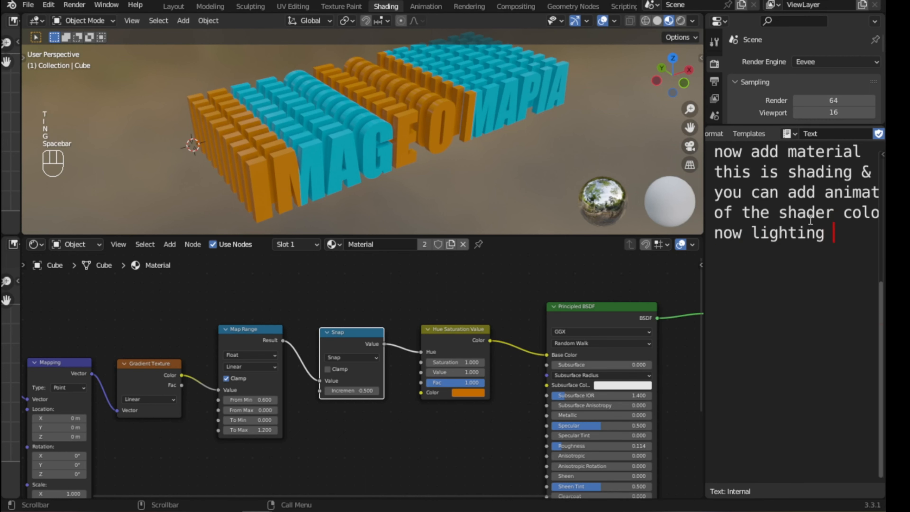
pyautogui.write('on eevee')
pyautogui.press('Return')
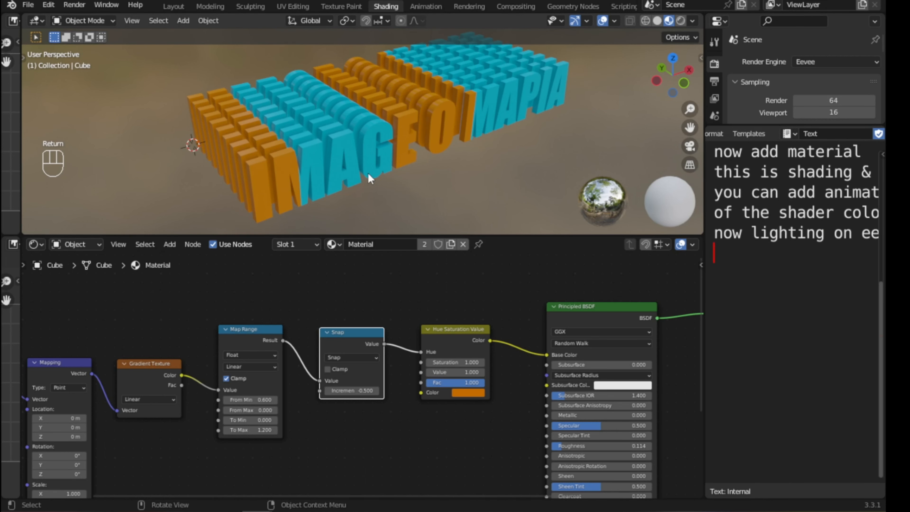
# Step: Enlarge the 3D viewport above the shader editor and save the file
pyautogui.moveTo(515, 238); pyautogui.dragTo(514, 286)
pyautogui.hotkey('ctrl', 's')
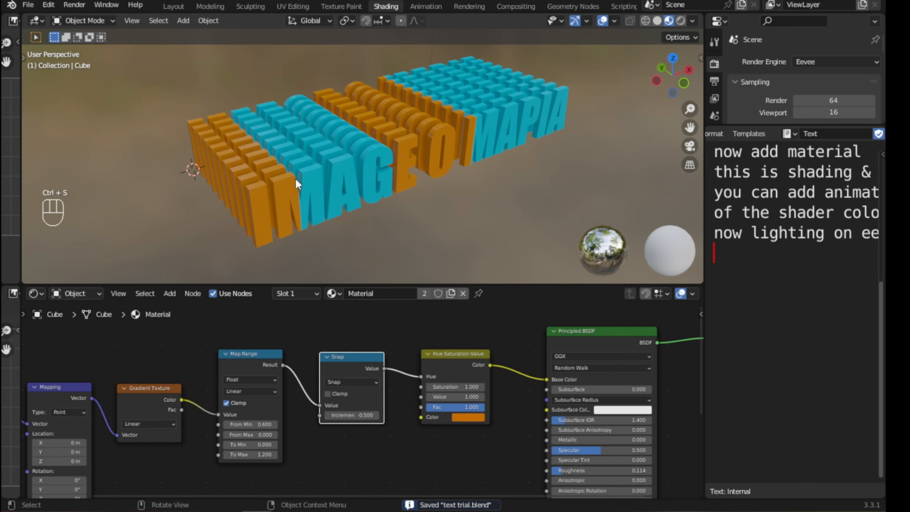
pyautogui.keyDown('shift'); pyautogui.moveTo(337, 127); pyautogui.dragTo(430, 196, button='middle'); pyautogui.keyUp('shift')
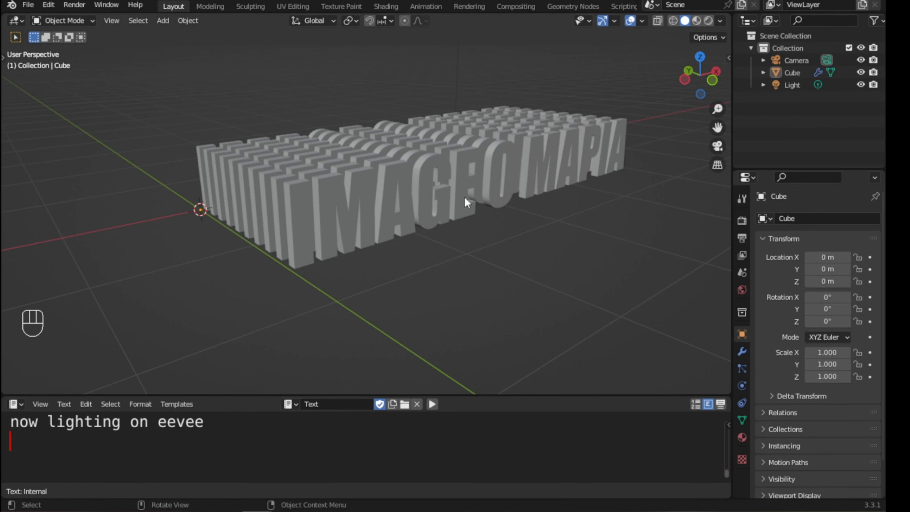
# Step: In the Layout workspace, add a mesh plane and rename it ground
pyautogui.hotkey('shift', 'a')
pyautogui.moveTo(326, 248)
pyautogui.click(443, 249)
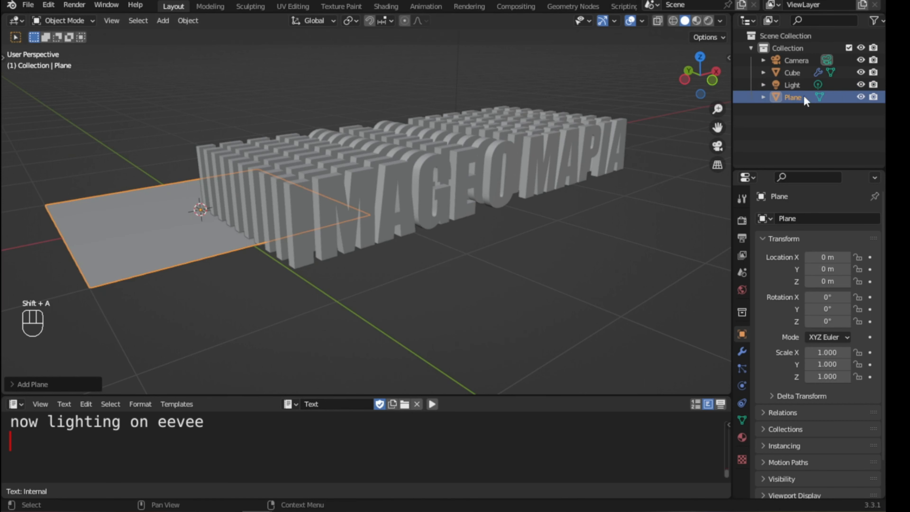
pyautogui.doubleClick(793, 97)
pyautogui.write('ground')
pyautogui.press('Return')
# Step: From the top view, scale the ground plane up to about 6.9 times its size
pyautogui.press('KP_7')
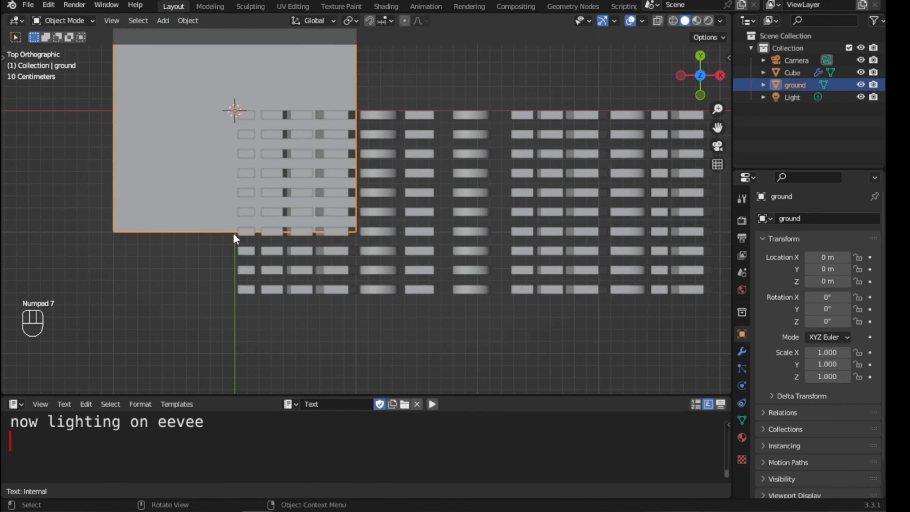
pyautogui.scroll(-4, 243, 230)
pyautogui.press('s')
pyautogui.click(485, 251)
pyautogui.scroll(-3, 242, 160)
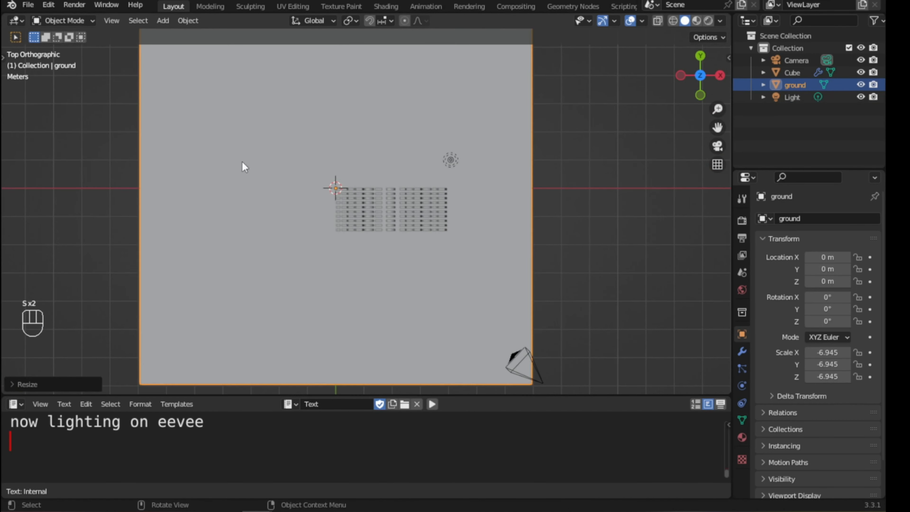
# Step: Move the ground plane to about 1.83 m along X with the Move tool and shift it slightly toward negative Y
pyautogui.press('t')
pyautogui.click(22, 104)
pyautogui.press('t')
pyautogui.moveTo(387, 188); pyautogui.dragTo(440, 188)
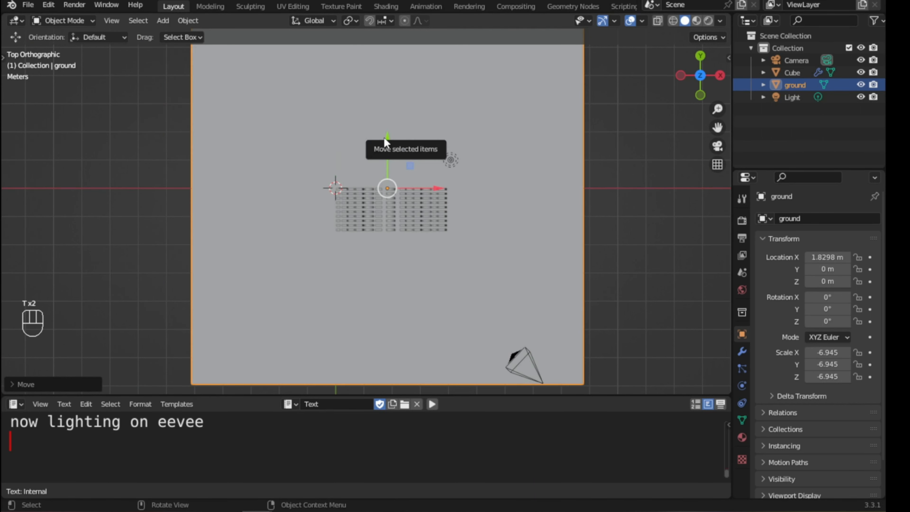
pyautogui.moveTo(387, 142); pyautogui.dragTo(388, 163)
# Step: Move the light to about -0.98 m along Y over the text and lower it to about 3.27 m
pyautogui.click(451, 159)
pyautogui.moveTo(452, 164); pyautogui.dragTo(452, 218)
pyautogui.press('Up')
pyautogui.press('KP_1')
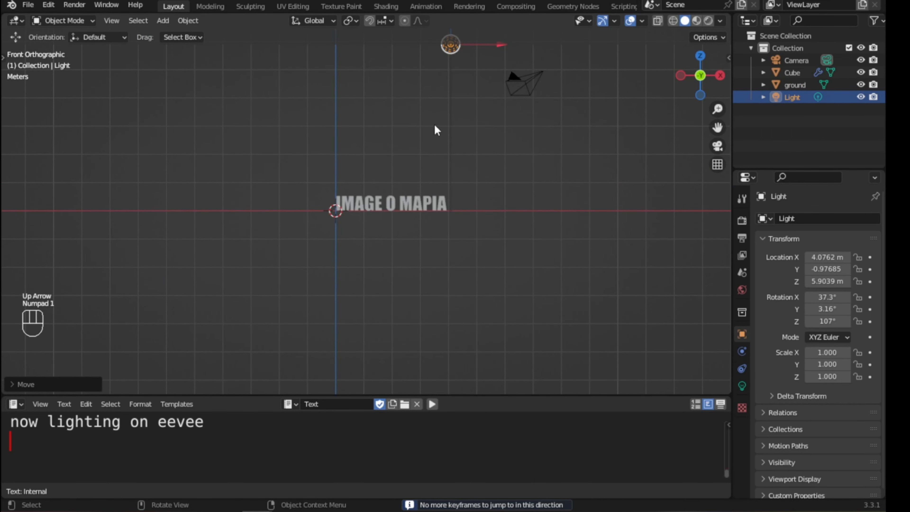
pyautogui.keyDown('shift'); pyautogui.moveTo(429, 110); pyautogui.dragTo(388, 180, button='middle'); pyautogui.keyUp('shift')
pyautogui.moveTo(412, 67); pyautogui.dragTo(413, 141)
# Step: Move the light toward positive Y behind the text and shift it in the negative X direction
pyautogui.moveTo(391, 229); pyautogui.dragTo(305, 283, button='middle')
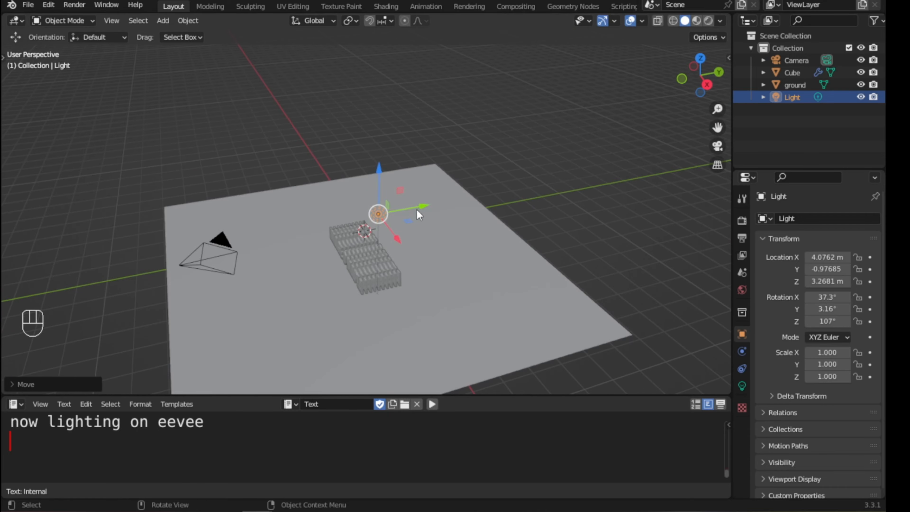
pyautogui.moveTo(418, 210); pyautogui.dragTo(466, 202)
pyautogui.press('KP_7')
pyautogui.press('Up')
pyautogui.moveTo(407, 167); pyautogui.dragTo(370, 173)
pyautogui.press('KP_1')
# Step: Open the light's data settings and duplicate the light along the Y axis toward the front of the text
pyautogui.click(742, 386)
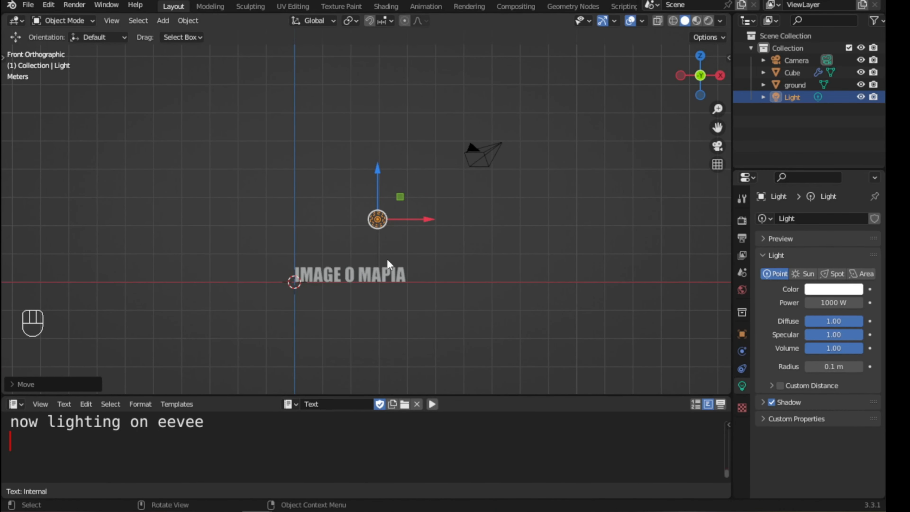
pyautogui.moveTo(388, 261); pyautogui.dragTo(427, 226, button='middle')
pyautogui.hotkey('shift', 'd')
pyautogui.press('y')
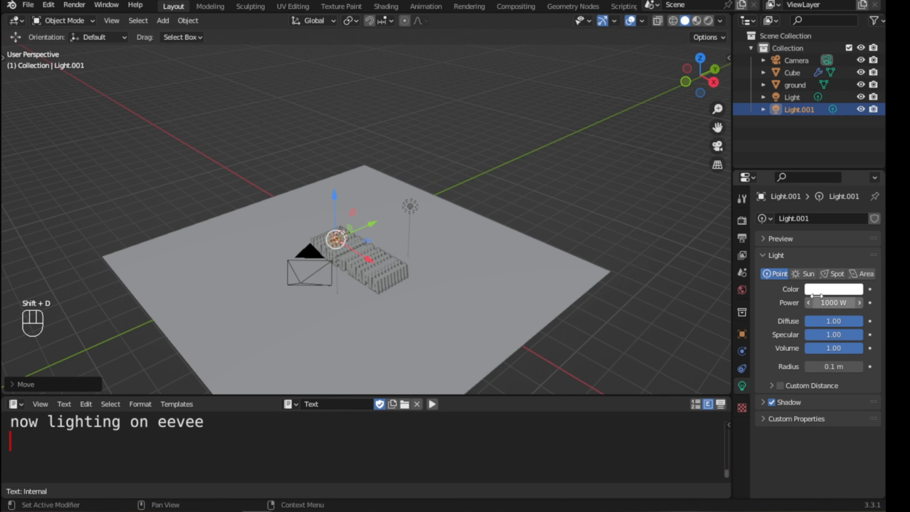
# Step: Set the duplicated light's power to 400 W and give it contact shadows with a light blue colour
pyautogui.click(776, 405)
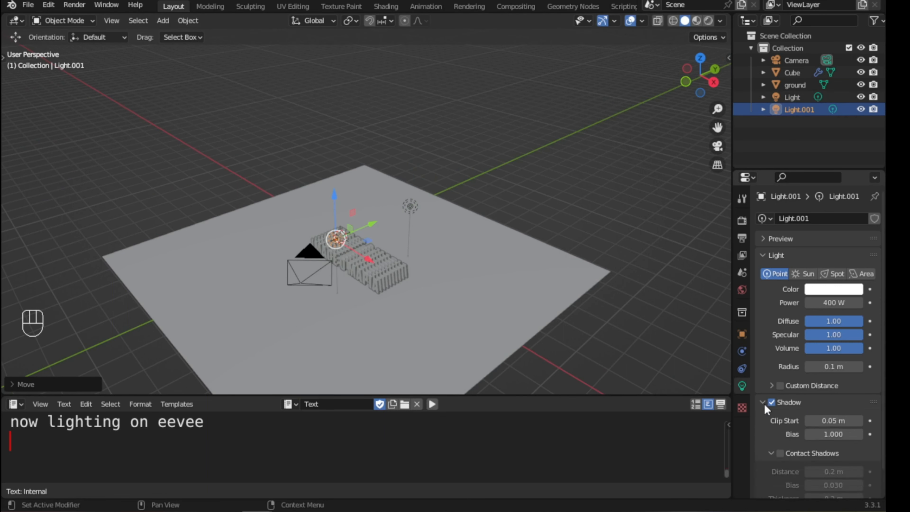
pyautogui.click(779, 452)
pyautogui.click(833, 289)
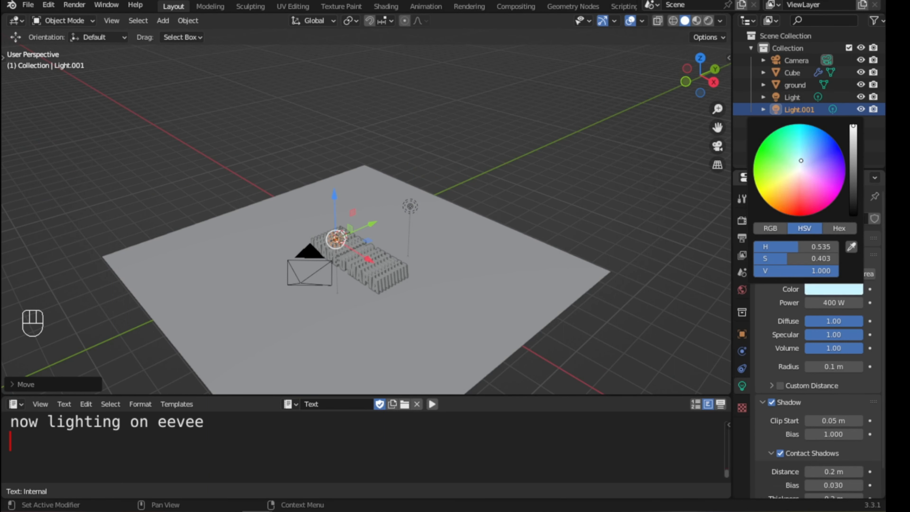
# Step: Lower the duplicated light slightly and shift it toward negative Y, to the front of the text
pyautogui.scroll(2, 326, 263)
pyautogui.moveTo(318, 218); pyautogui.dragTo(316, 236)
pyautogui.moveTo(352, 256); pyautogui.dragTo(330, 268)
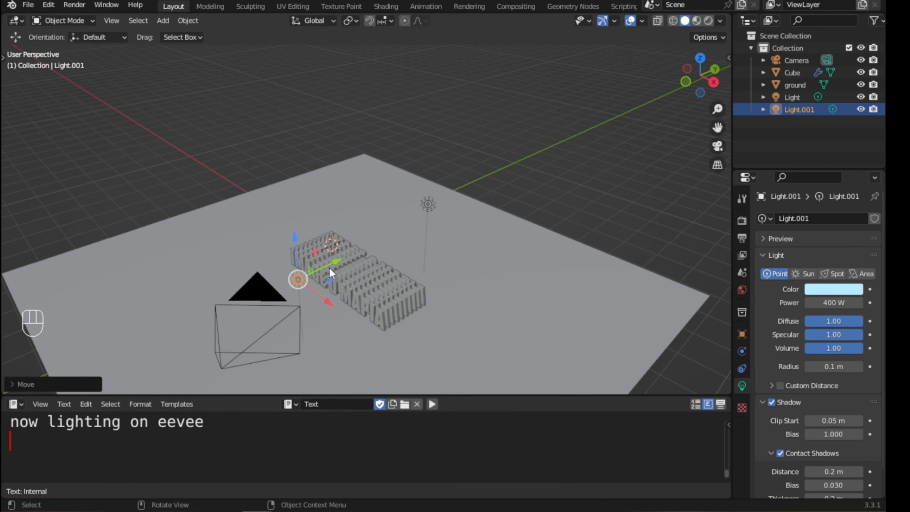
# Step: Darken the world background to a near-black blue with hue 0.630, saturation 0.420 and value 0.012, and save the file
pyautogui.scroll(-1, 329, 268)
pyautogui.click(745, 218)
pyautogui.click(742, 387)
pyautogui.scroll(4, 502, 287)
pyautogui.moveTo(355, 284); pyautogui.dragTo(475, 276, button='middle')
pyautogui.keyDown('shift'); pyautogui.moveTo(474, 276); pyautogui.dragTo(480, 190, button='middle'); pyautogui.keyUp('shift')
pyautogui.click(743, 290)
pyautogui.click(836, 301)
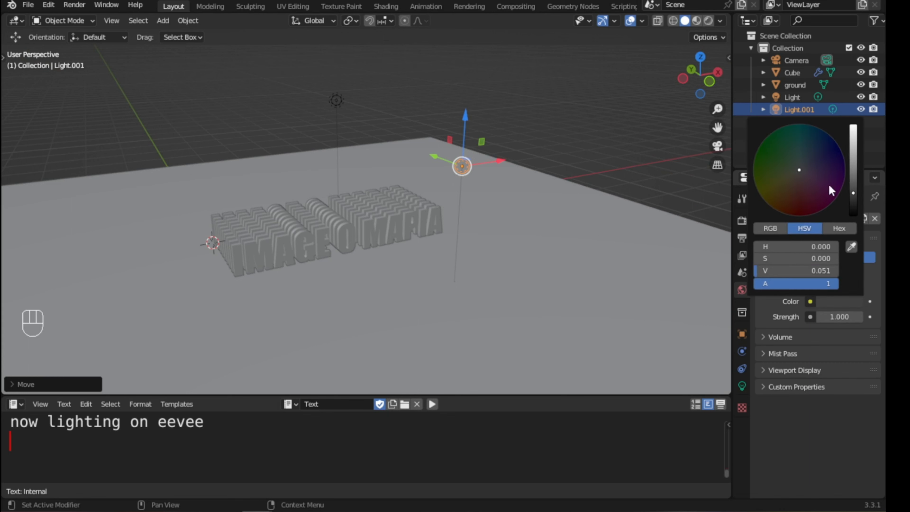
pyautogui.moveTo(854, 183); pyautogui.dragTo(854, 202)
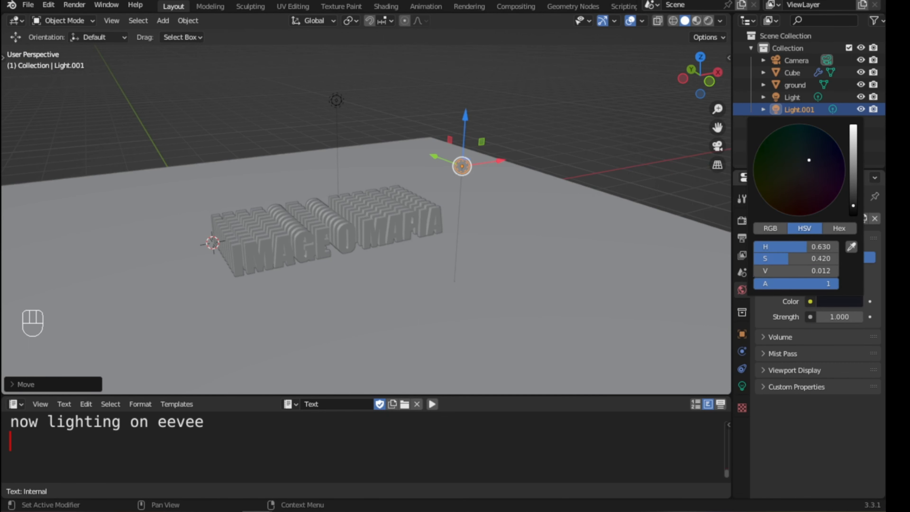
pyautogui.hotkey('ctrl', 's')
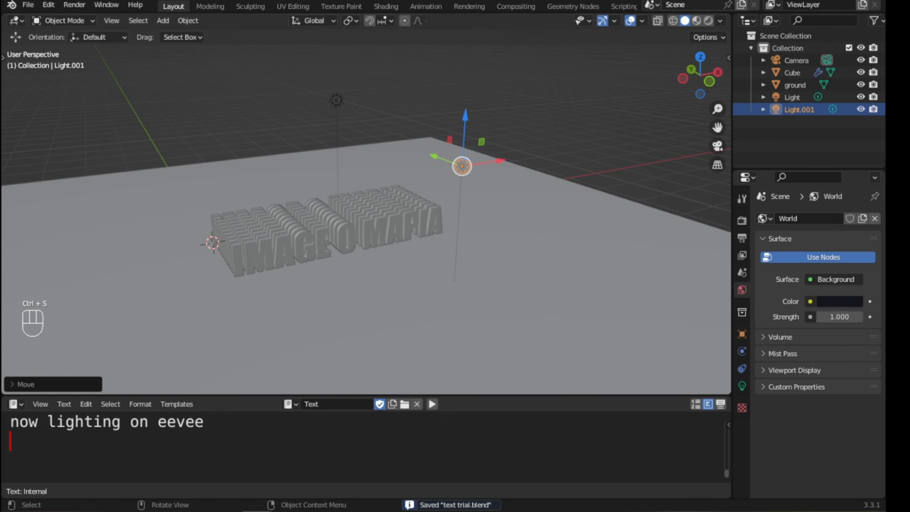
# Step: Examine the lighting and shadows on the text in rendered shading without overlays, and return to solid shading with overlays shown
pyautogui.click(699, 20)
pyautogui.click(708, 20)
pyautogui.moveTo(305, 257); pyautogui.dragTo(279, 245, button='middle')
pyautogui.click(631, 21)
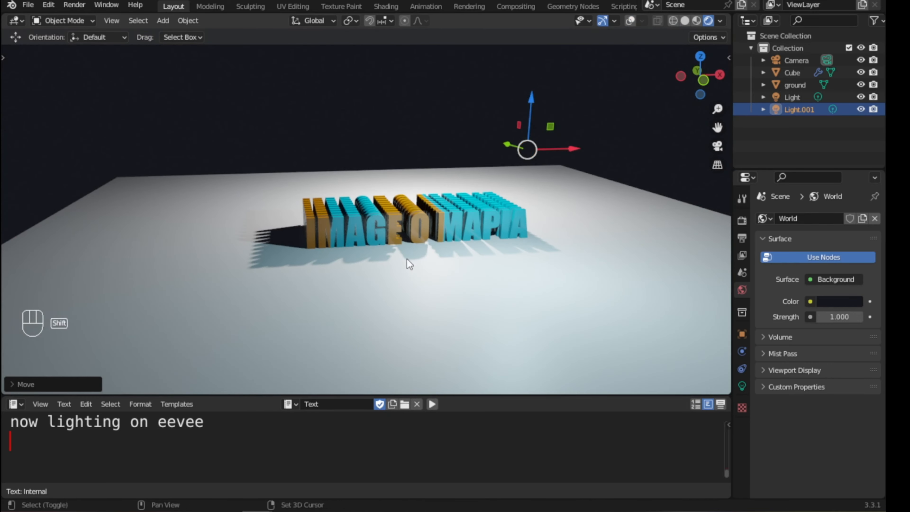
pyautogui.scroll(5, 419, 276)
pyautogui.click(431, 284)
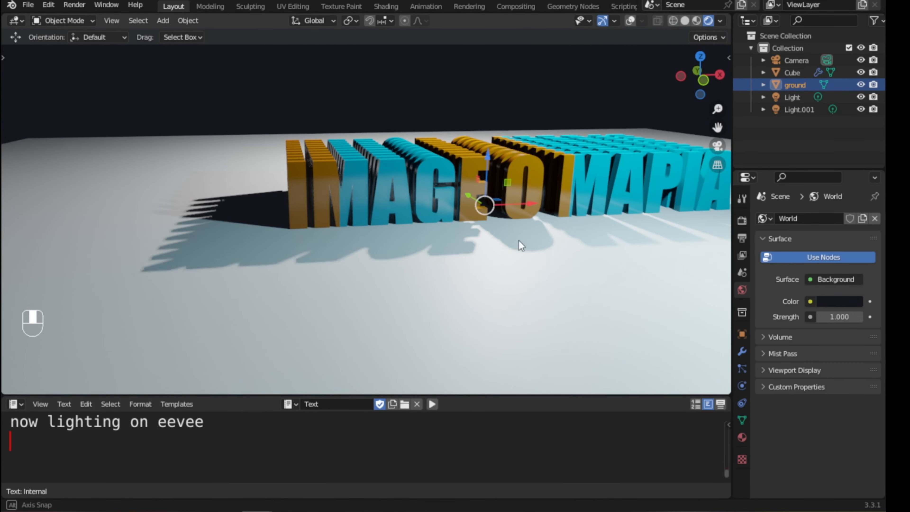
pyautogui.moveTo(519, 240); pyautogui.dragTo(477, 217, button='middle')
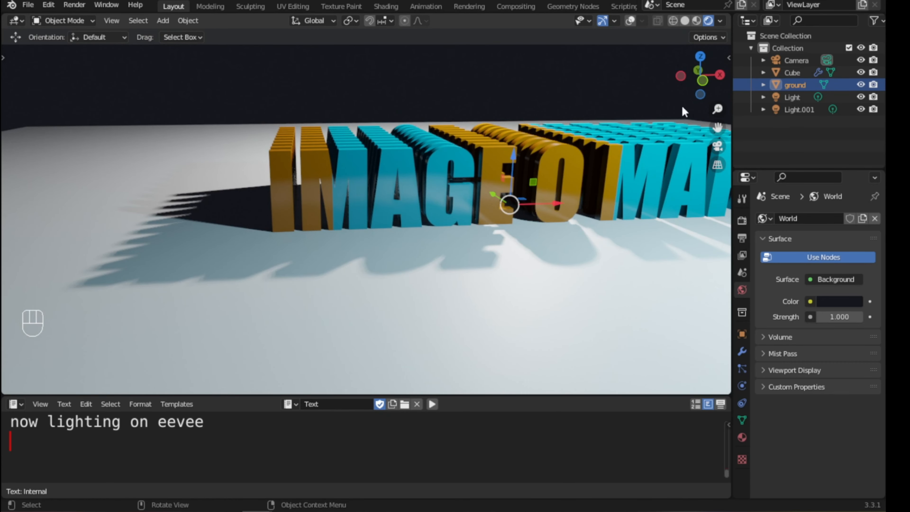
pyautogui.click(685, 22)
pyautogui.scroll(-5, 386, 208)
pyautogui.moveTo(386, 208); pyautogui.dragTo(382, 216, button='middle')
pyautogui.click(630, 21)
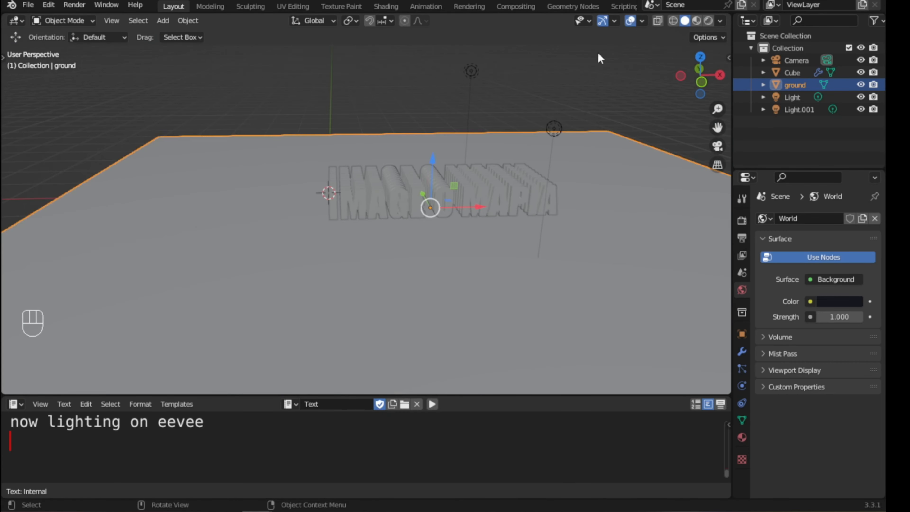
# Step: Deselect everything and add an irradiance volume light probe to the scene
pyautogui.hotkey('alt', 'a')
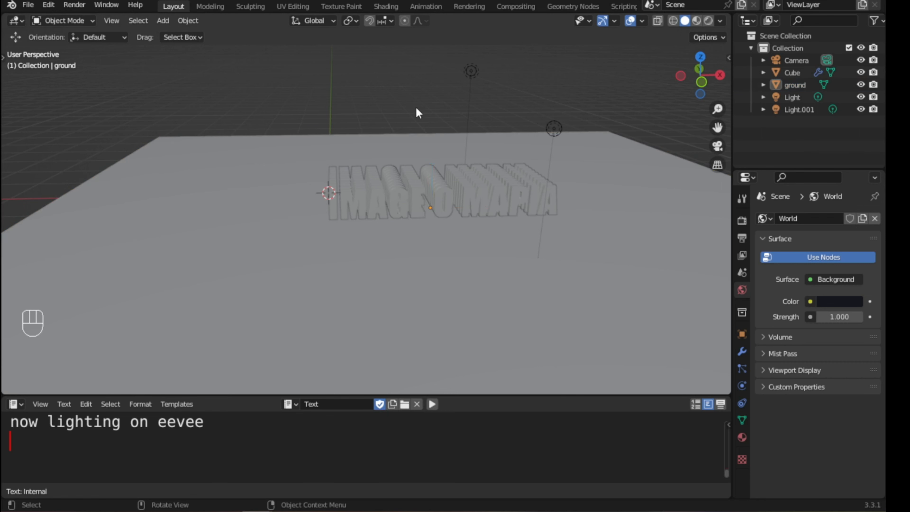
pyautogui.hotkey('shift', 'a')
pyautogui.moveTo(356, 243)
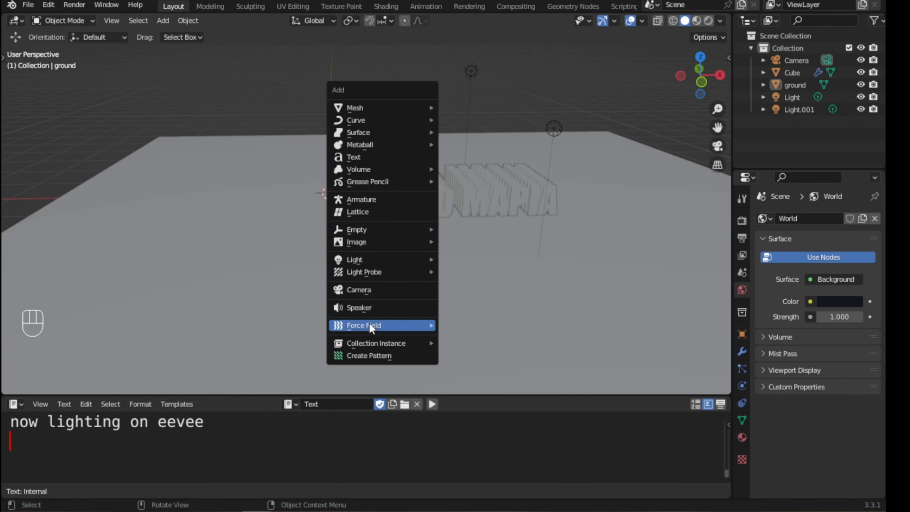
pyautogui.moveTo(394, 272)
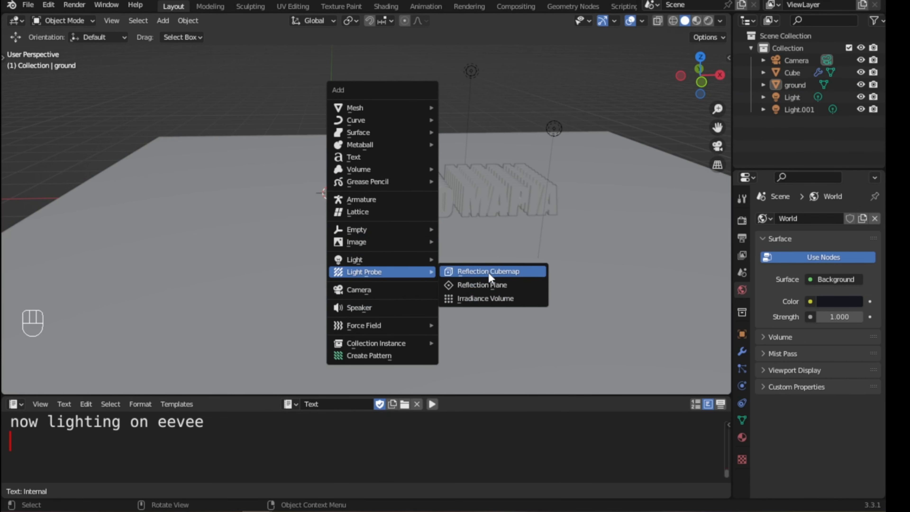
pyautogui.click(488, 300)
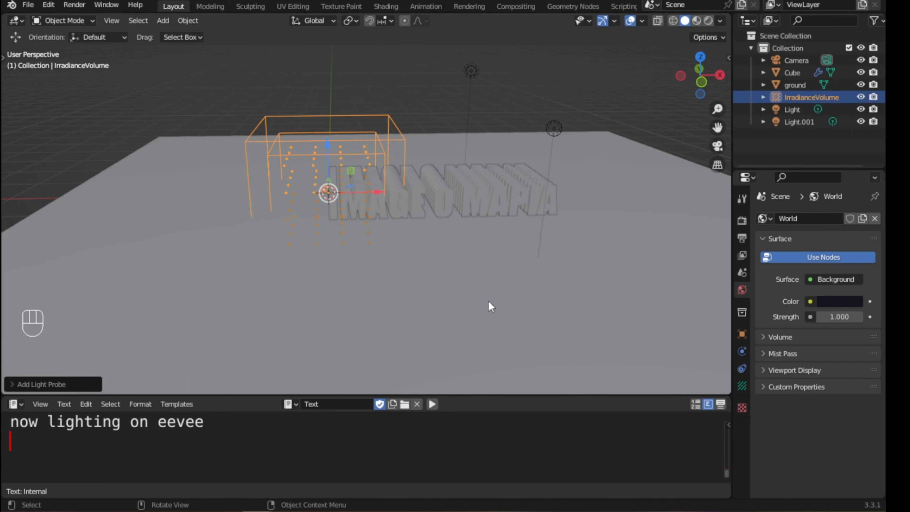
# Step: Scale the irradiance volume to about 0.48 along Z and move it along X and Z to centre on the text
pyautogui.press('KP_1')
pyautogui.press('s')
pyautogui.press('z')
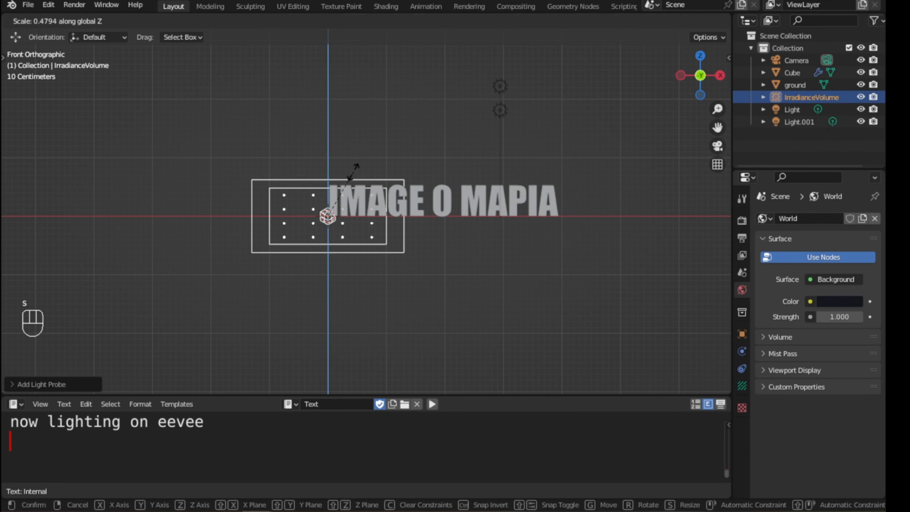
pyautogui.click(353, 173)
pyautogui.moveTo(382, 218); pyautogui.dragTo(494, 216)
pyautogui.moveTo(441, 166); pyautogui.dragTo(440, 149)
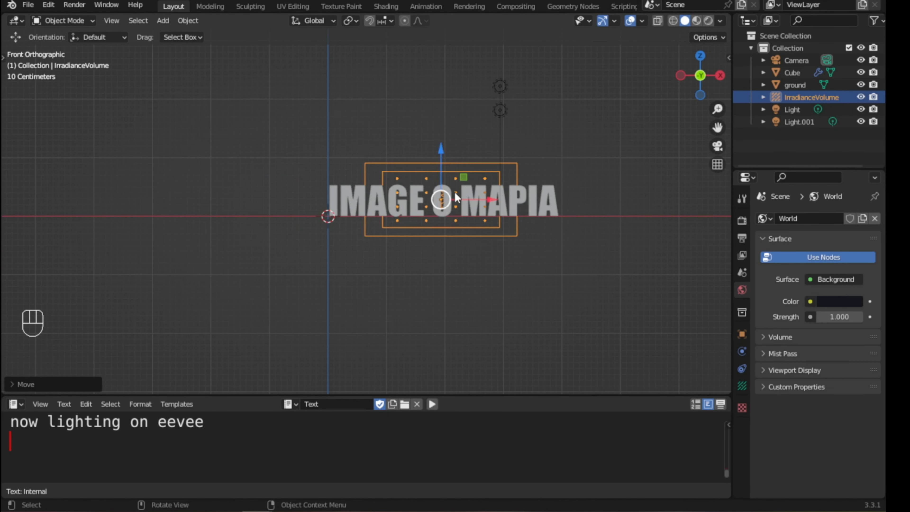
# Step: Scale the irradiance volume by 2 along X and move it toward negative Y to cover the whole text stack
pyautogui.press('s')
pyautogui.press('x')
pyautogui.press('2')
pyautogui.press('Return')
pyautogui.press('KP_7')
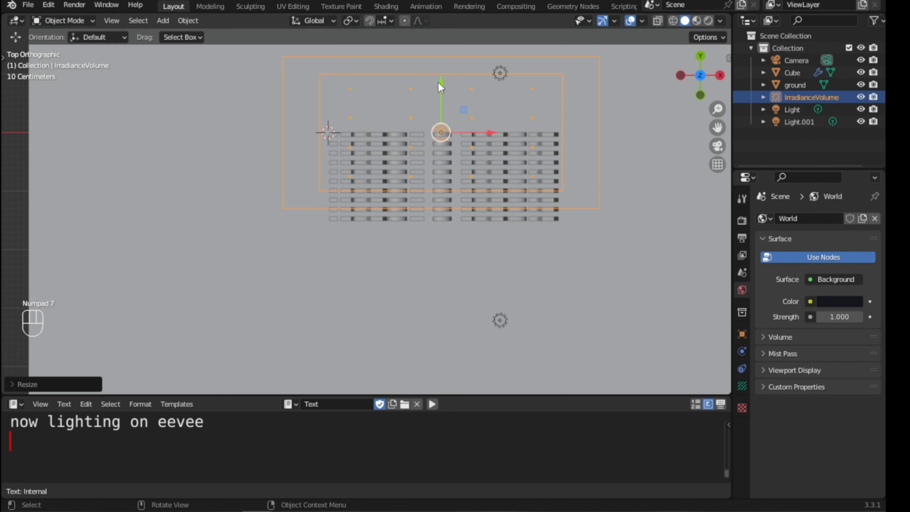
pyautogui.moveTo(438, 82); pyautogui.dragTo(442, 136)
# Step: Set the irradiance volume's X and Y resolution to 12
pyautogui.click(740, 388)
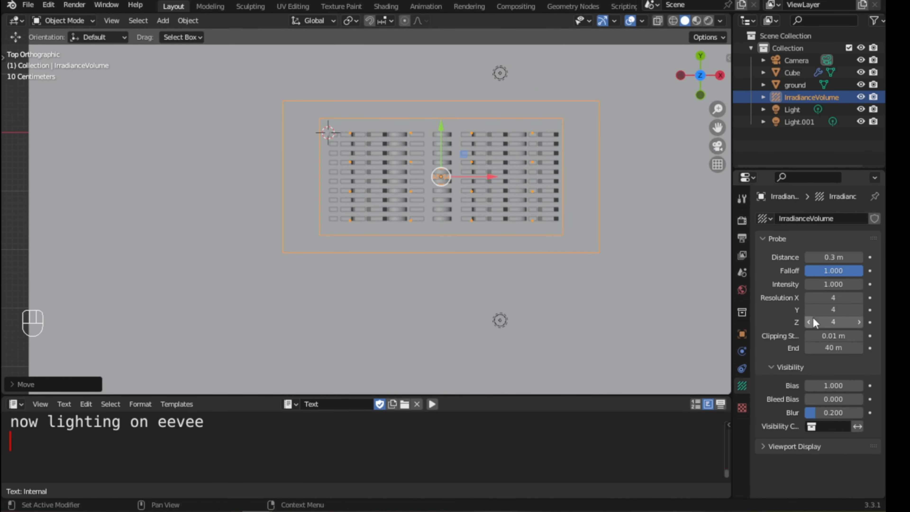
pyautogui.click(834, 298)
pyautogui.write('12')
pyautogui.press('Tab')
pyautogui.write('12')
pyautogui.press('Return')
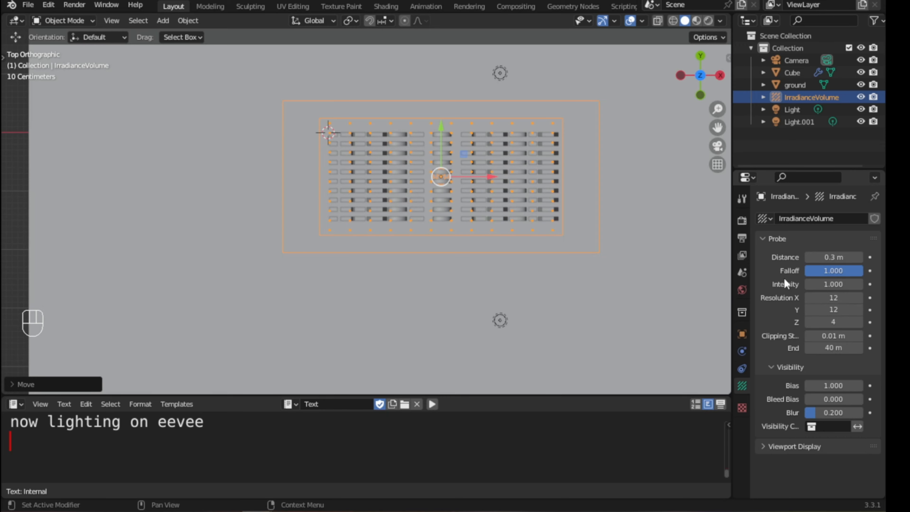
# Step: Add a reflection plane light probe to the scene
pyautogui.moveTo(466, 180); pyautogui.dragTo(467, 166, button='middle')
pyautogui.hotkey('shift', 'a')
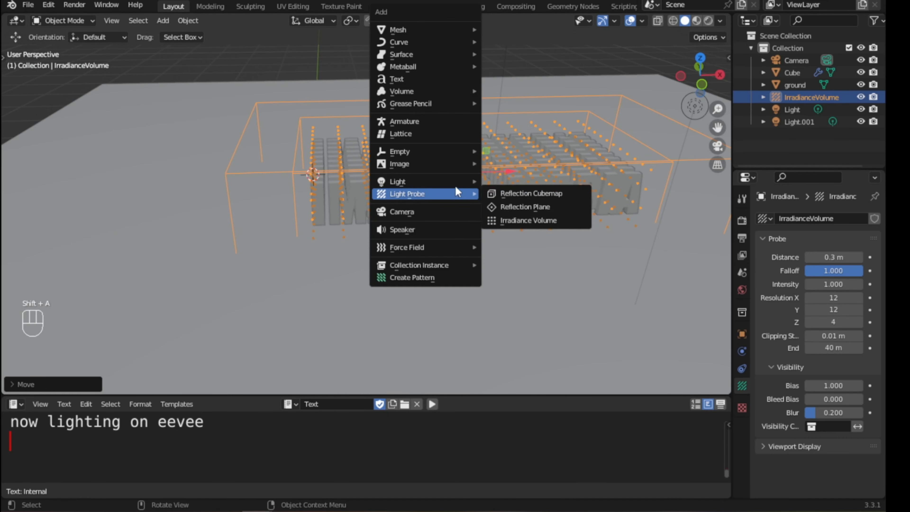
pyautogui.click(509, 207)
# Step: Stretch the reflection plane along X beyond the text's width and move it along X and Y to centre under the text
pyautogui.press('KP_1')
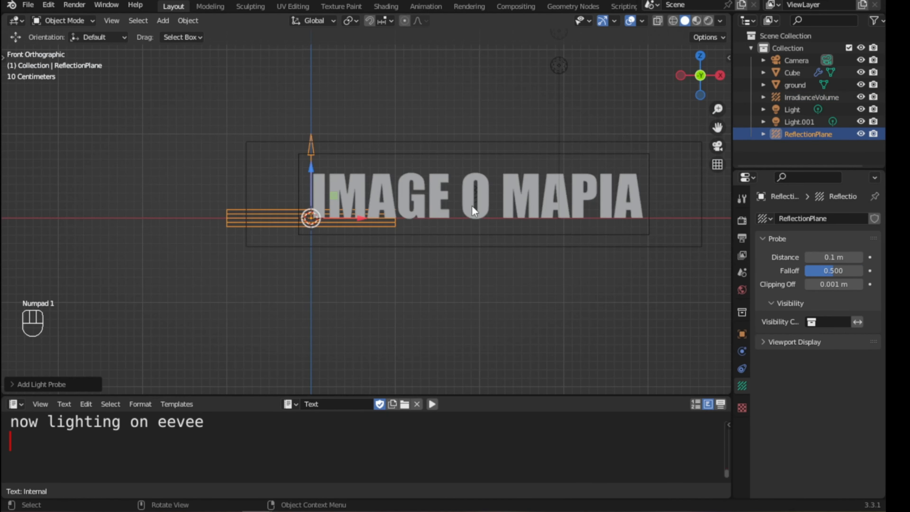
pyautogui.moveTo(360, 216); pyautogui.dragTo(501, 204)
pyautogui.press('s')
pyautogui.press('x')
pyautogui.click(589, 219)
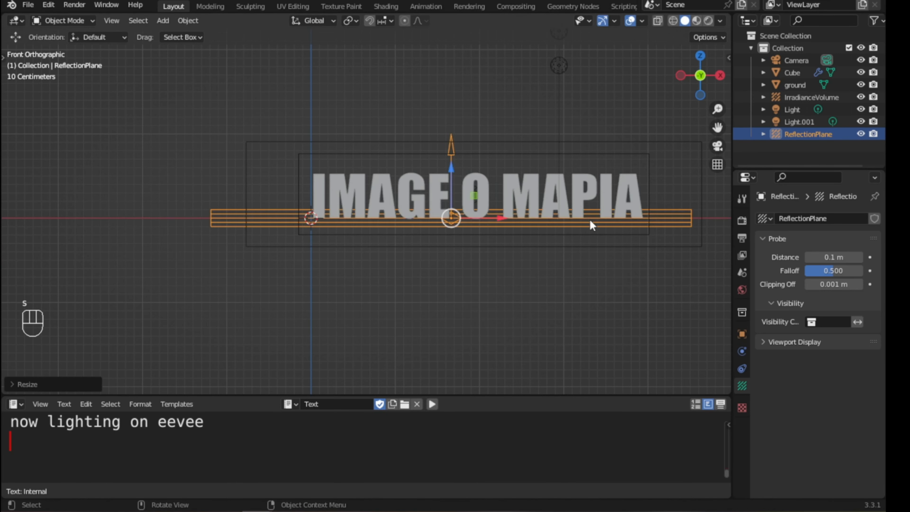
pyautogui.press('KP_7')
pyautogui.click(424, 133)
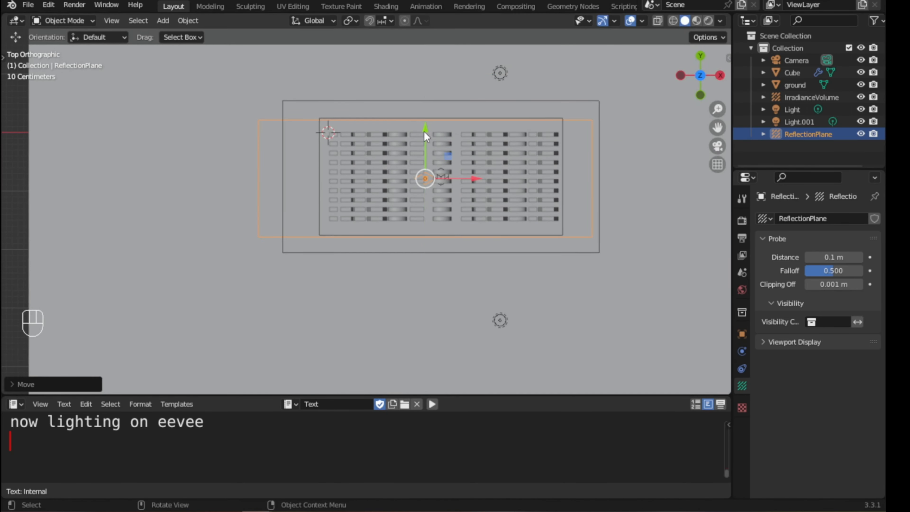
# Step: Raise the reflection plane to about the text's mid-height and set its probe distance to 0.5 m
pyautogui.press('KP_1')
pyautogui.moveTo(824, 258); pyautogui.dragTo(860, 257)
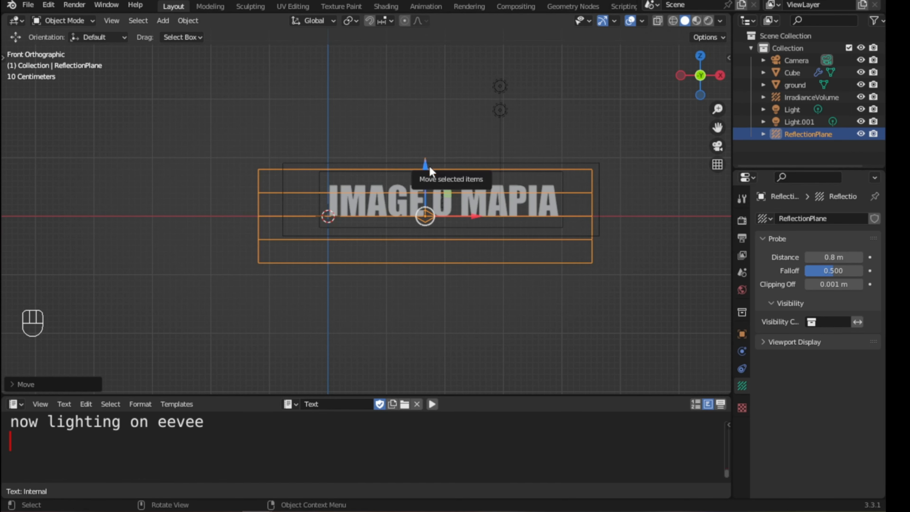
pyautogui.moveTo(425, 166); pyautogui.dragTo(425, 152)
pyautogui.moveTo(837, 258); pyautogui.dragTo(830, 258)
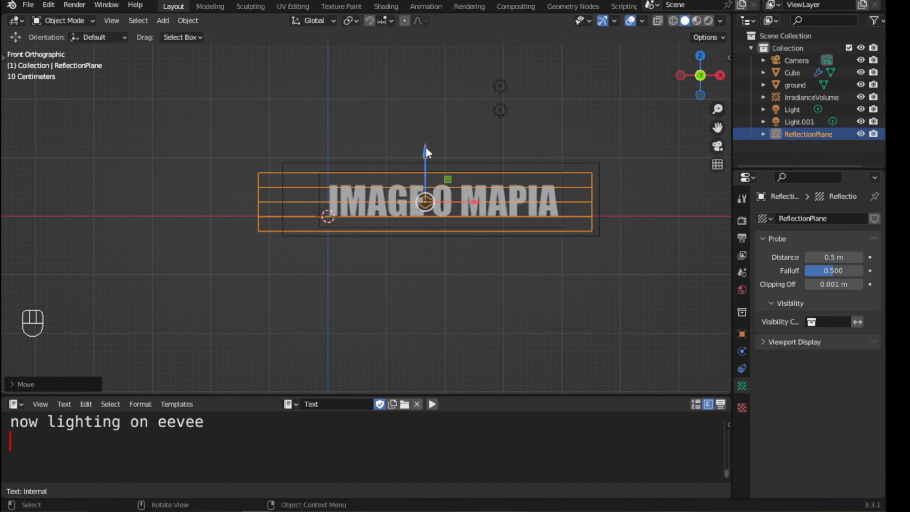
# Step: Save the file with both light probes in place
pyautogui.moveTo(426, 147); pyautogui.dragTo(463, 191, button='middle')
pyautogui.press('KP_1')
pyautogui.hotkey('ctrl', 's')
# Step: Select the ground plane and rename its material as ground in the Shading workspace
pyautogui.click(219, 242)
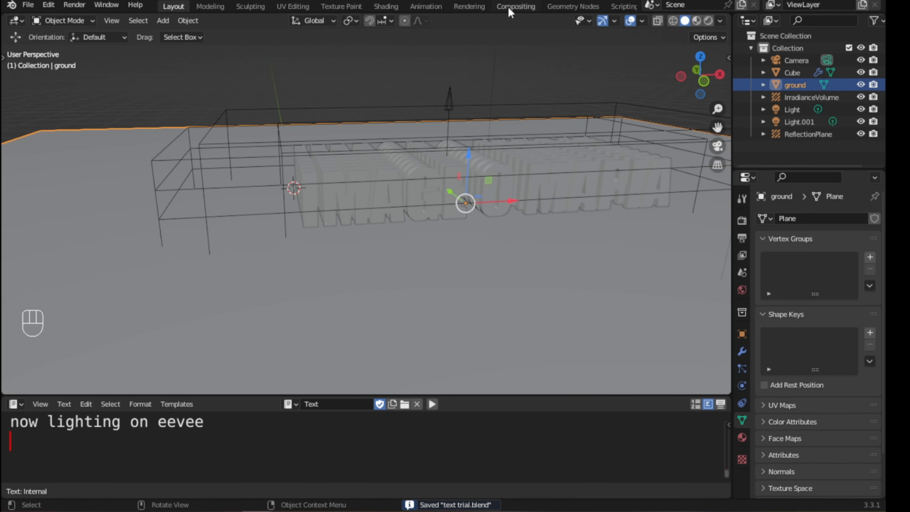
pyautogui.click(386, 6)
pyautogui.click(369, 293)
pyautogui.click(372, 293)
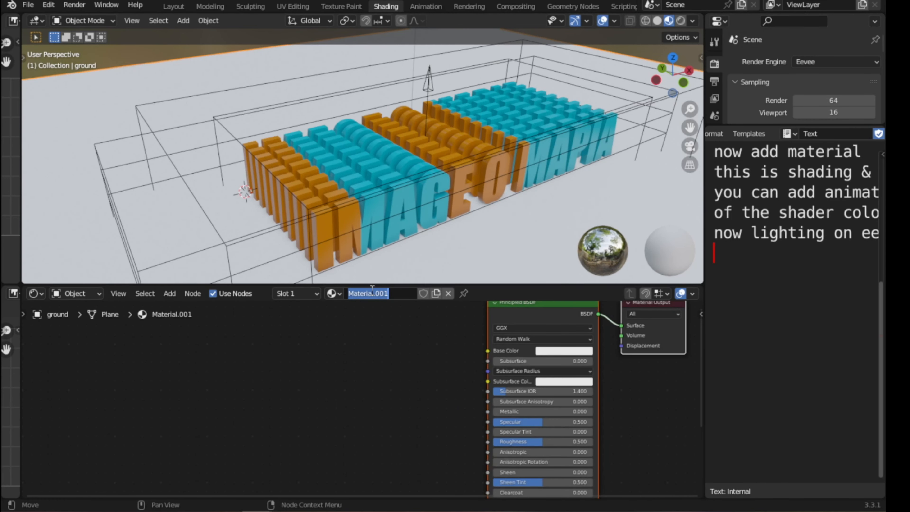
pyautogui.press('Return')
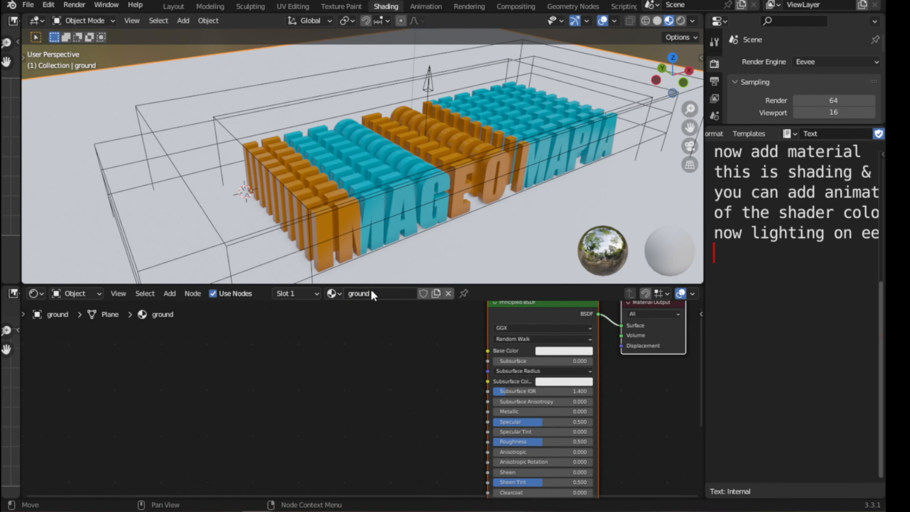
# Step: In rendered shading, darken the ground material's base colour to a near-black blue and set its roughness to 0.768
pyautogui.click(681, 20)
pyautogui.click(564, 350)
pyautogui.moveTo(614, 223); pyautogui.dragTo(615, 277)
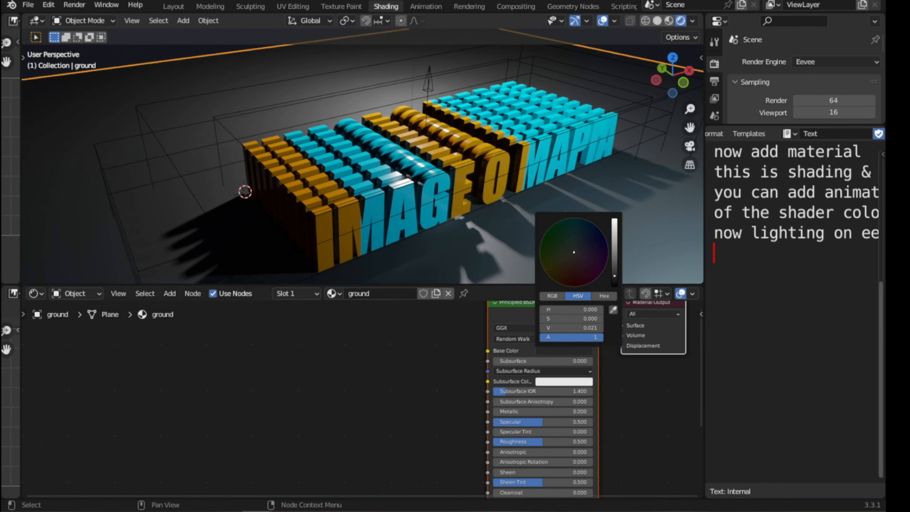
pyautogui.moveTo(538, 442); pyautogui.dragTo(565, 442)
pyautogui.click(559, 353)
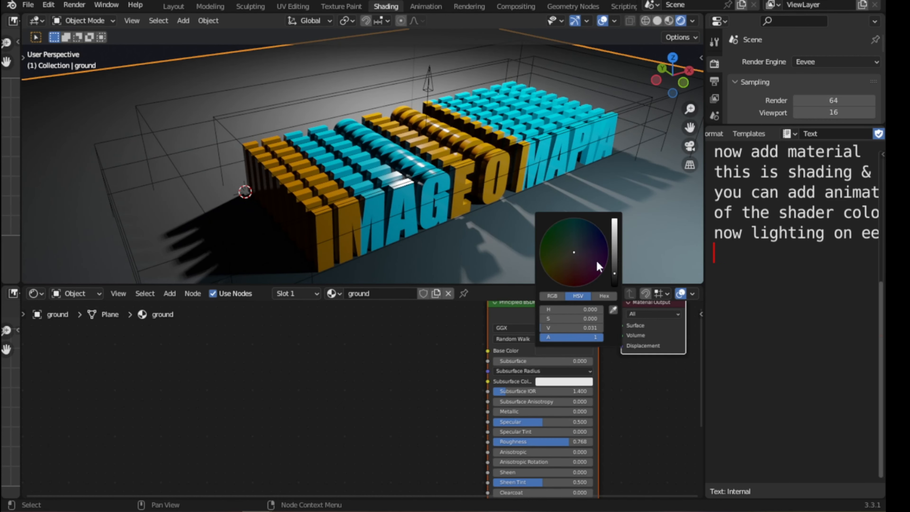
pyautogui.moveTo(316, 169); pyautogui.dragTo(394, 200, button='middle')
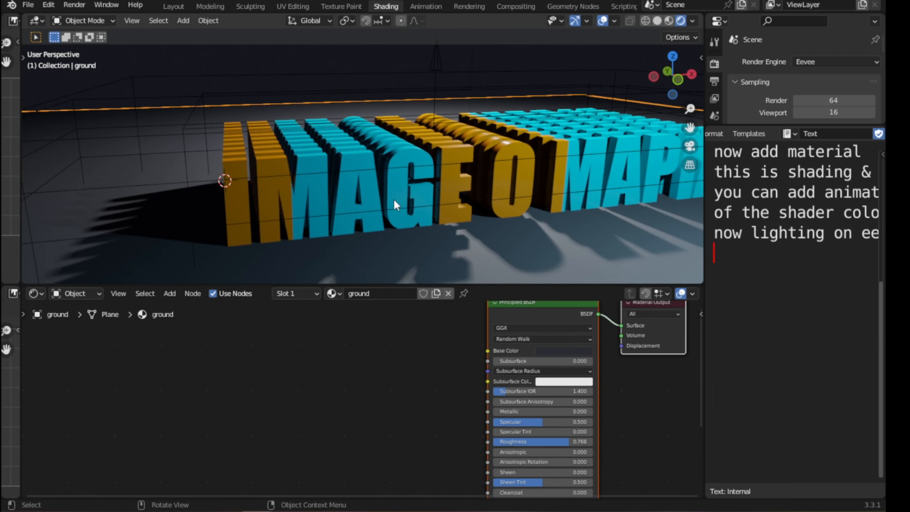
# Step: Switch to material preview shading, save the file and return to the Layout workspace
pyautogui.click(669, 20)
pyautogui.hotkey('ctrl', 's')
pyautogui.click(174, 6)
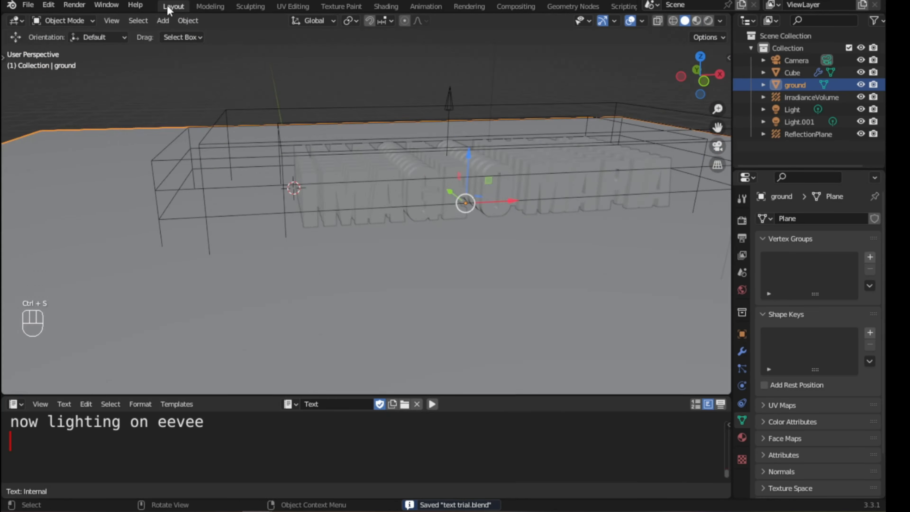
# Step: Inspect the text on the dark ground in rendered shading with overlays hidden, and save the file before returning to solid shading
pyautogui.click(709, 20)
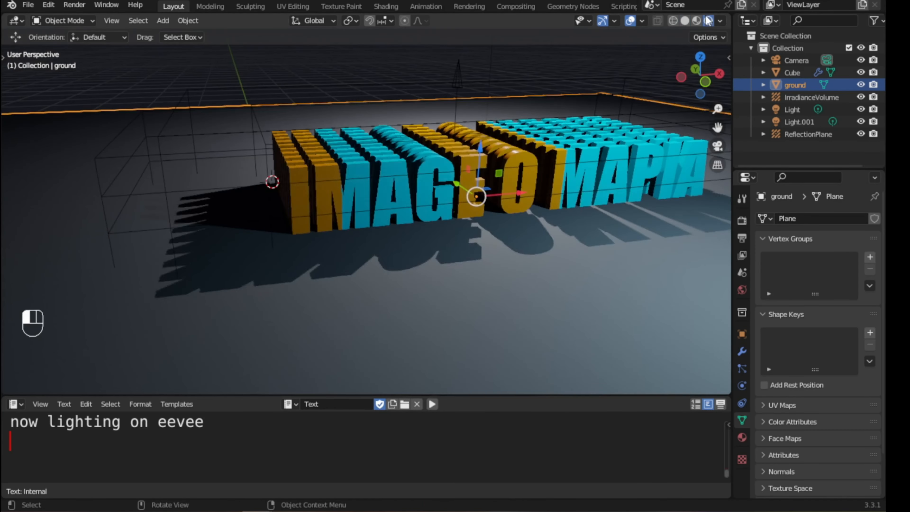
pyautogui.click(465, 145)
pyautogui.click(306, 65)
pyautogui.click(631, 21)
pyautogui.keyDown('shift'); pyautogui.moveTo(392, 215); pyautogui.dragTo(381, 230, button='middle'); pyautogui.keyUp('shift')
pyautogui.scroll(2, 357, 242)
pyautogui.scroll(2, 363, 222)
pyautogui.scroll(-4, 381, 229)
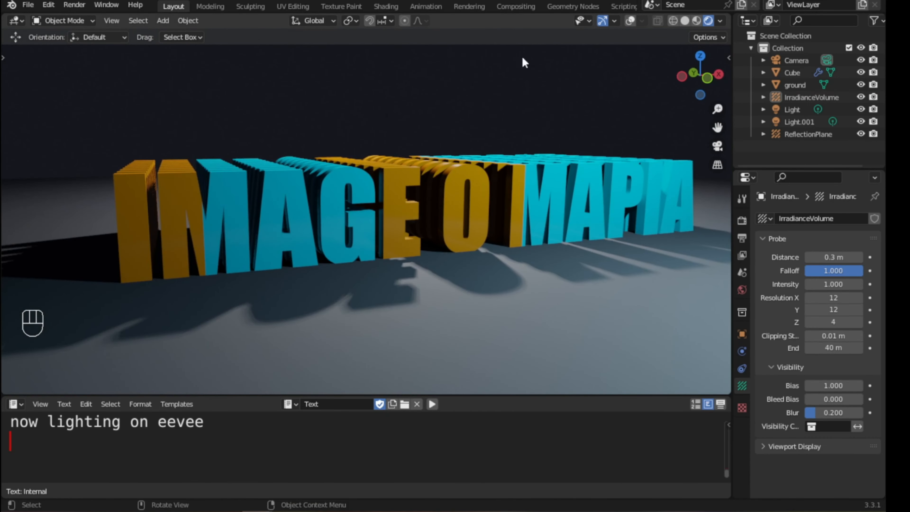
pyautogui.hotkey('ctrl', 's')
pyautogui.click(685, 21)
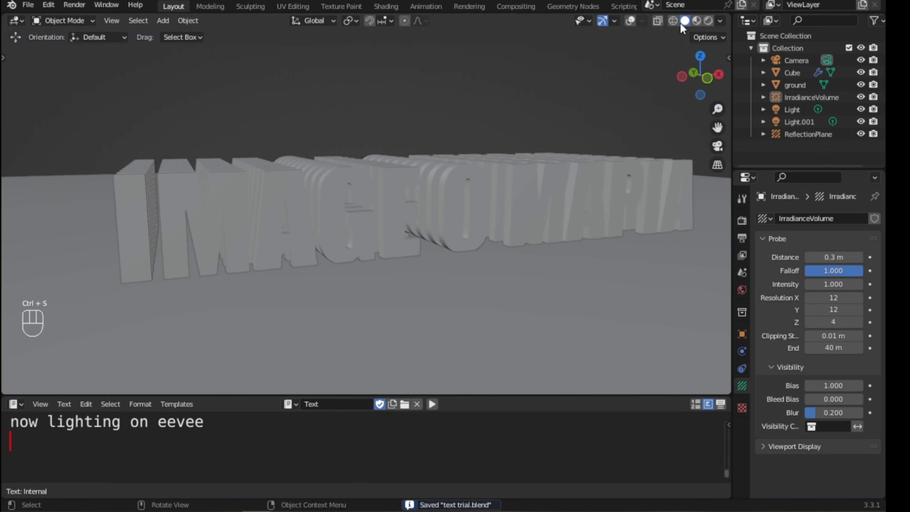
# Step: Bake the scene's indirect lighting for Eevee and view the 3D text in rendered shading
pyautogui.click(742, 220)
pyautogui.scroll(-4, 792, 379)
pyautogui.click(793, 407)
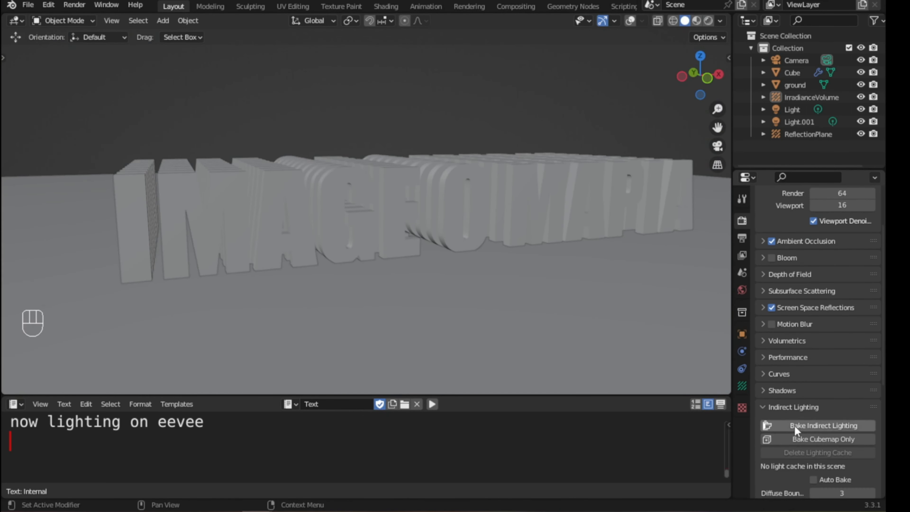
pyautogui.click(804, 427)
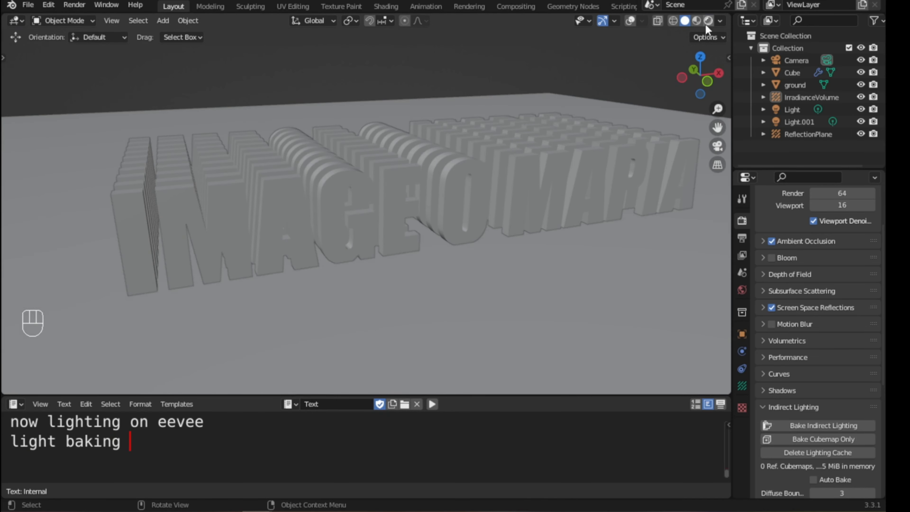
pyautogui.click(708, 21)
pyautogui.moveTo(477, 178); pyautogui.dragTo(484, 184, button='middle')
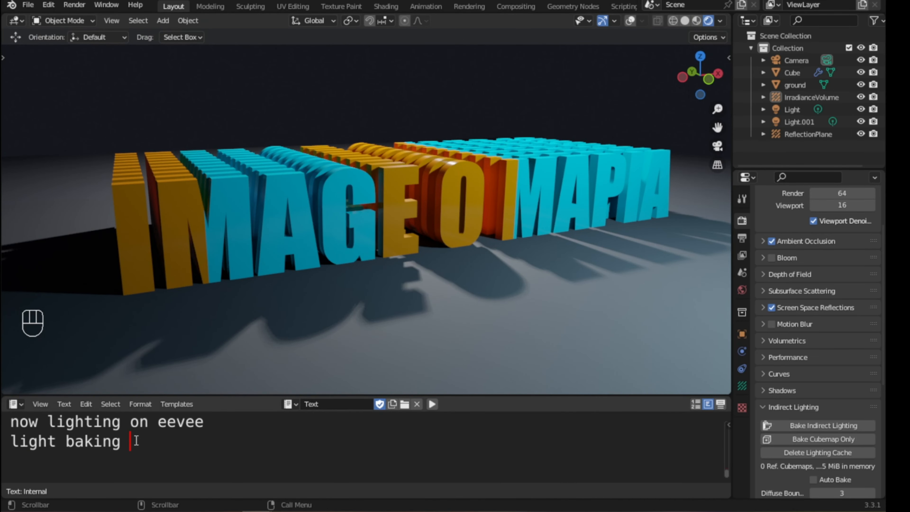
# Step: Add the closing lines "done", "Gracias por ver :)" and "Happy blender" to the text notes
pyautogui.press('Return')
pyautogui.press('Return')
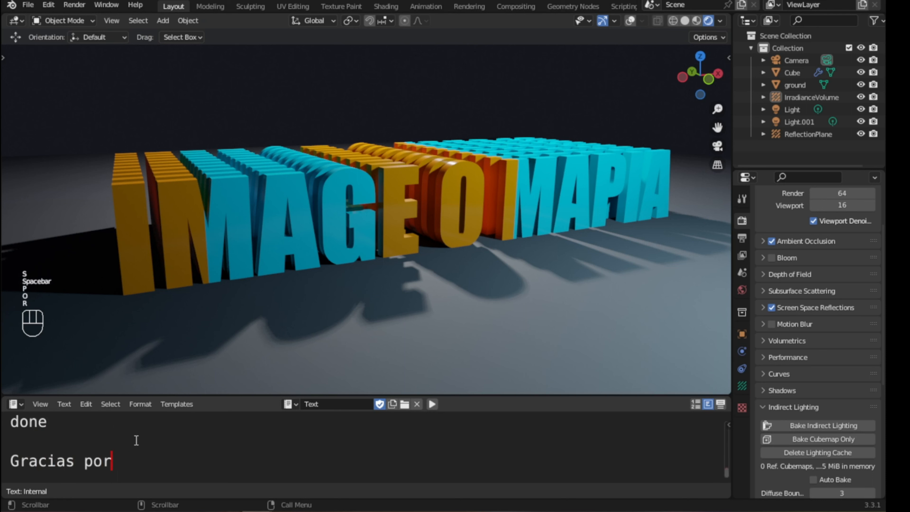
pyautogui.write('Gracias por ver :)')
pyautogui.press('Return')
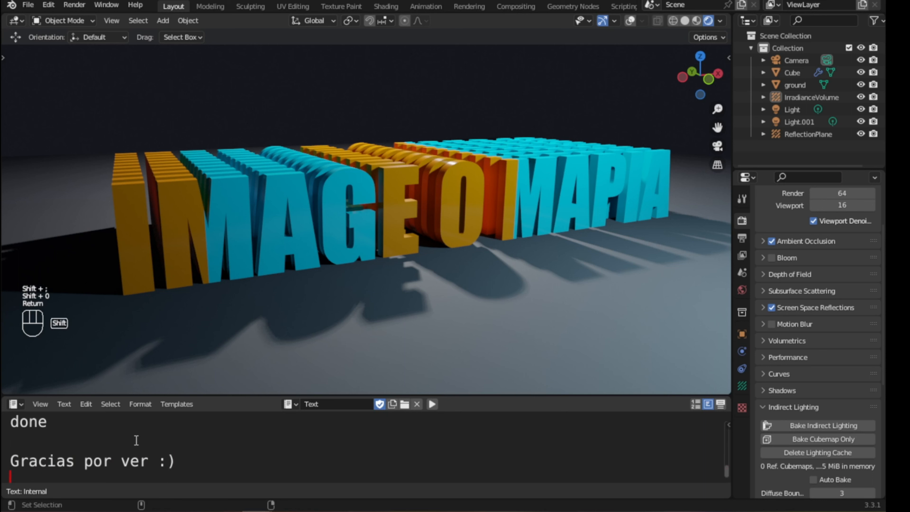
pyautogui.write('Happy bl')
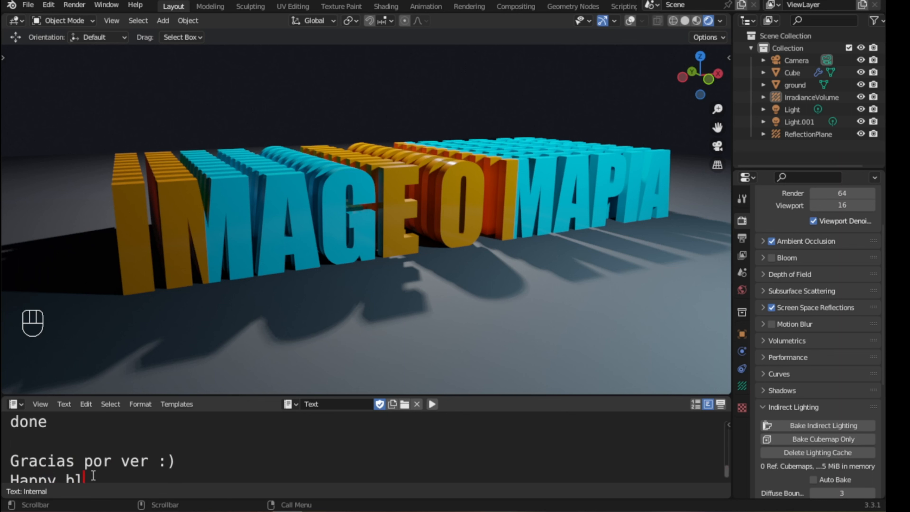
pyautogui.scroll(-1, 94, 475)
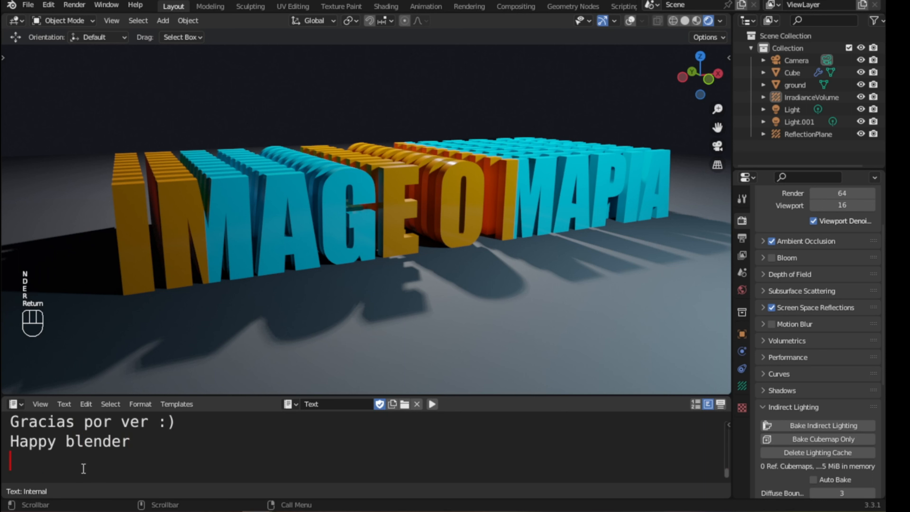
# Step: Maximize the 3D viewport and examine the rendered text, its colours and its shadows on the ground
pyautogui.hotkey('ctrl', 'space')
pyautogui.scroll(5, 414, 277)
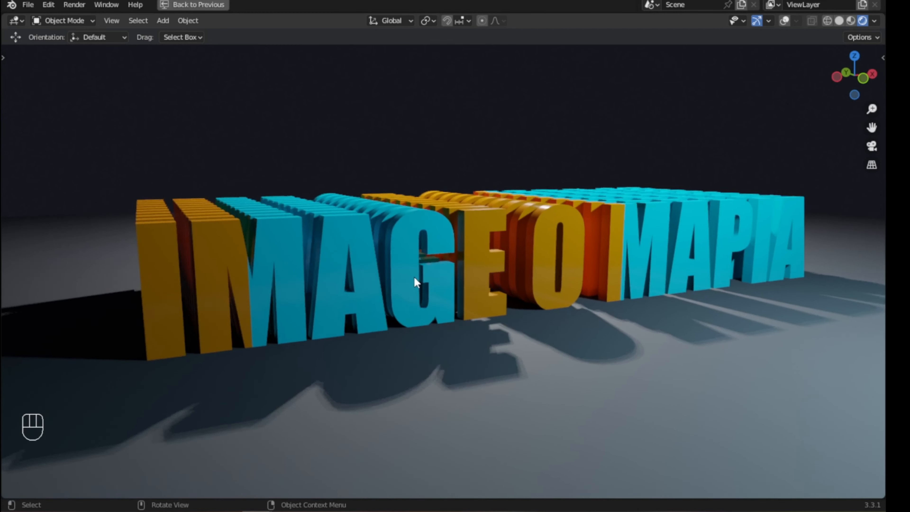
pyautogui.moveTo(464, 283); pyautogui.dragTo(468, 284, button='middle')
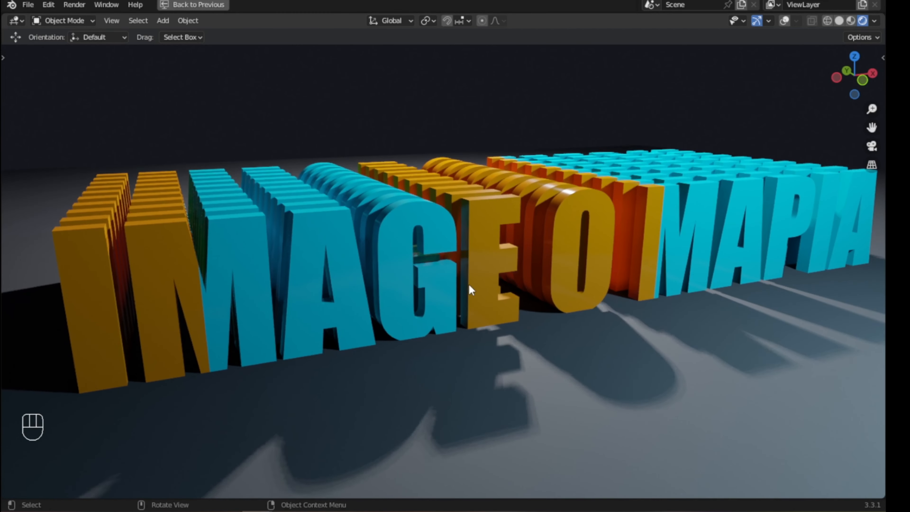
pyautogui.moveTo(524, 267); pyautogui.dragTo(603, 281, button='middle')
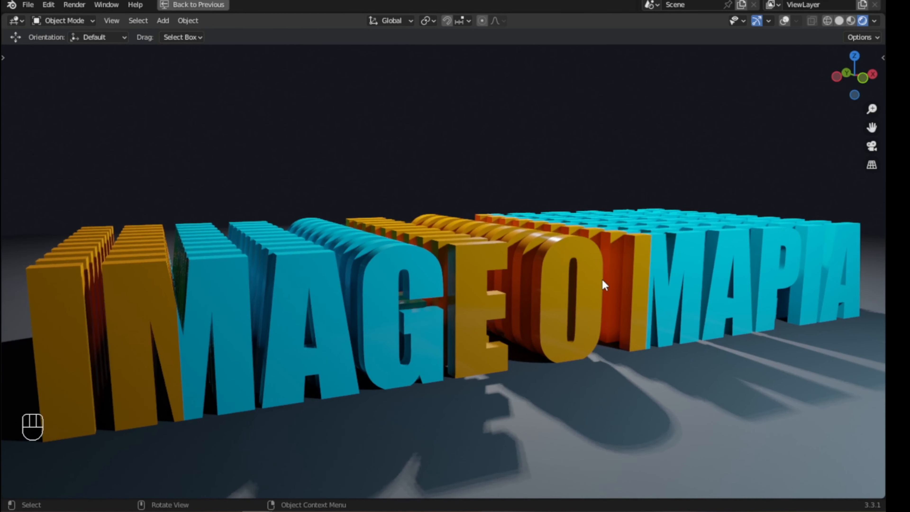